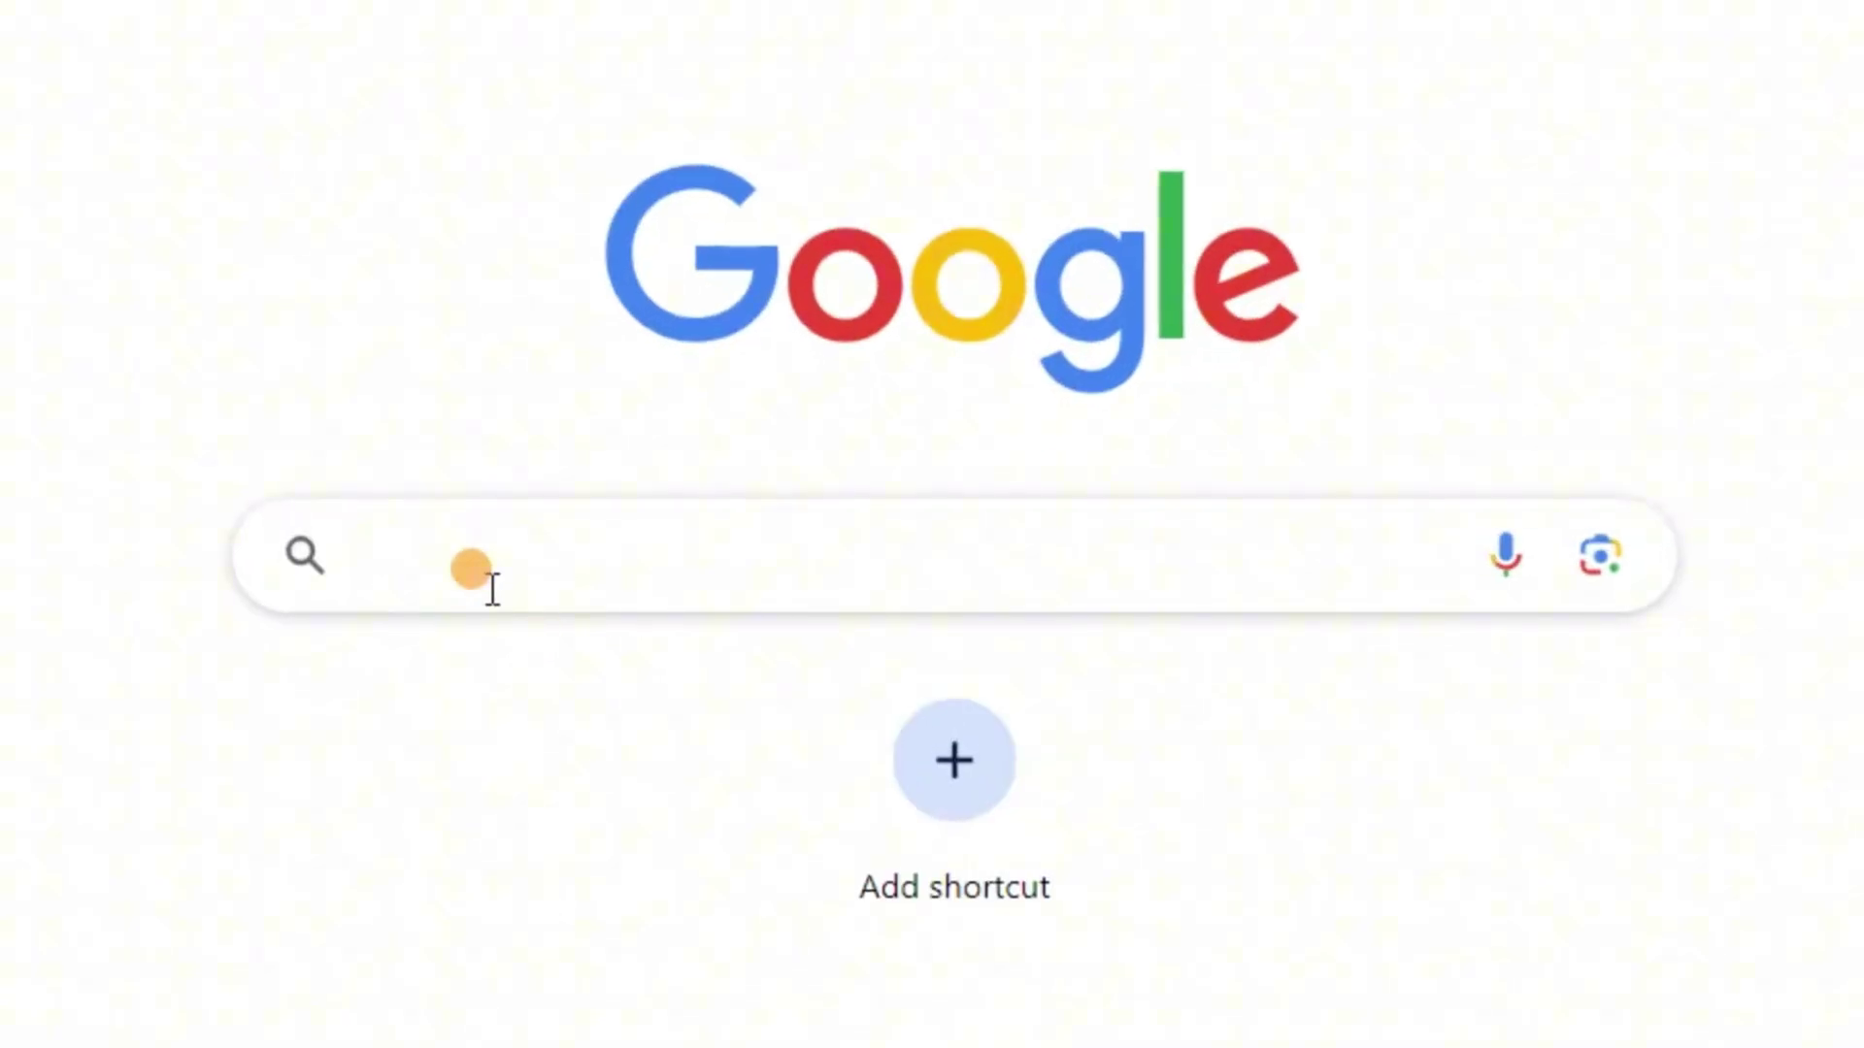
Step: Search Google for pdfgear and go to the pdfgear.com website
left_click(466, 571)
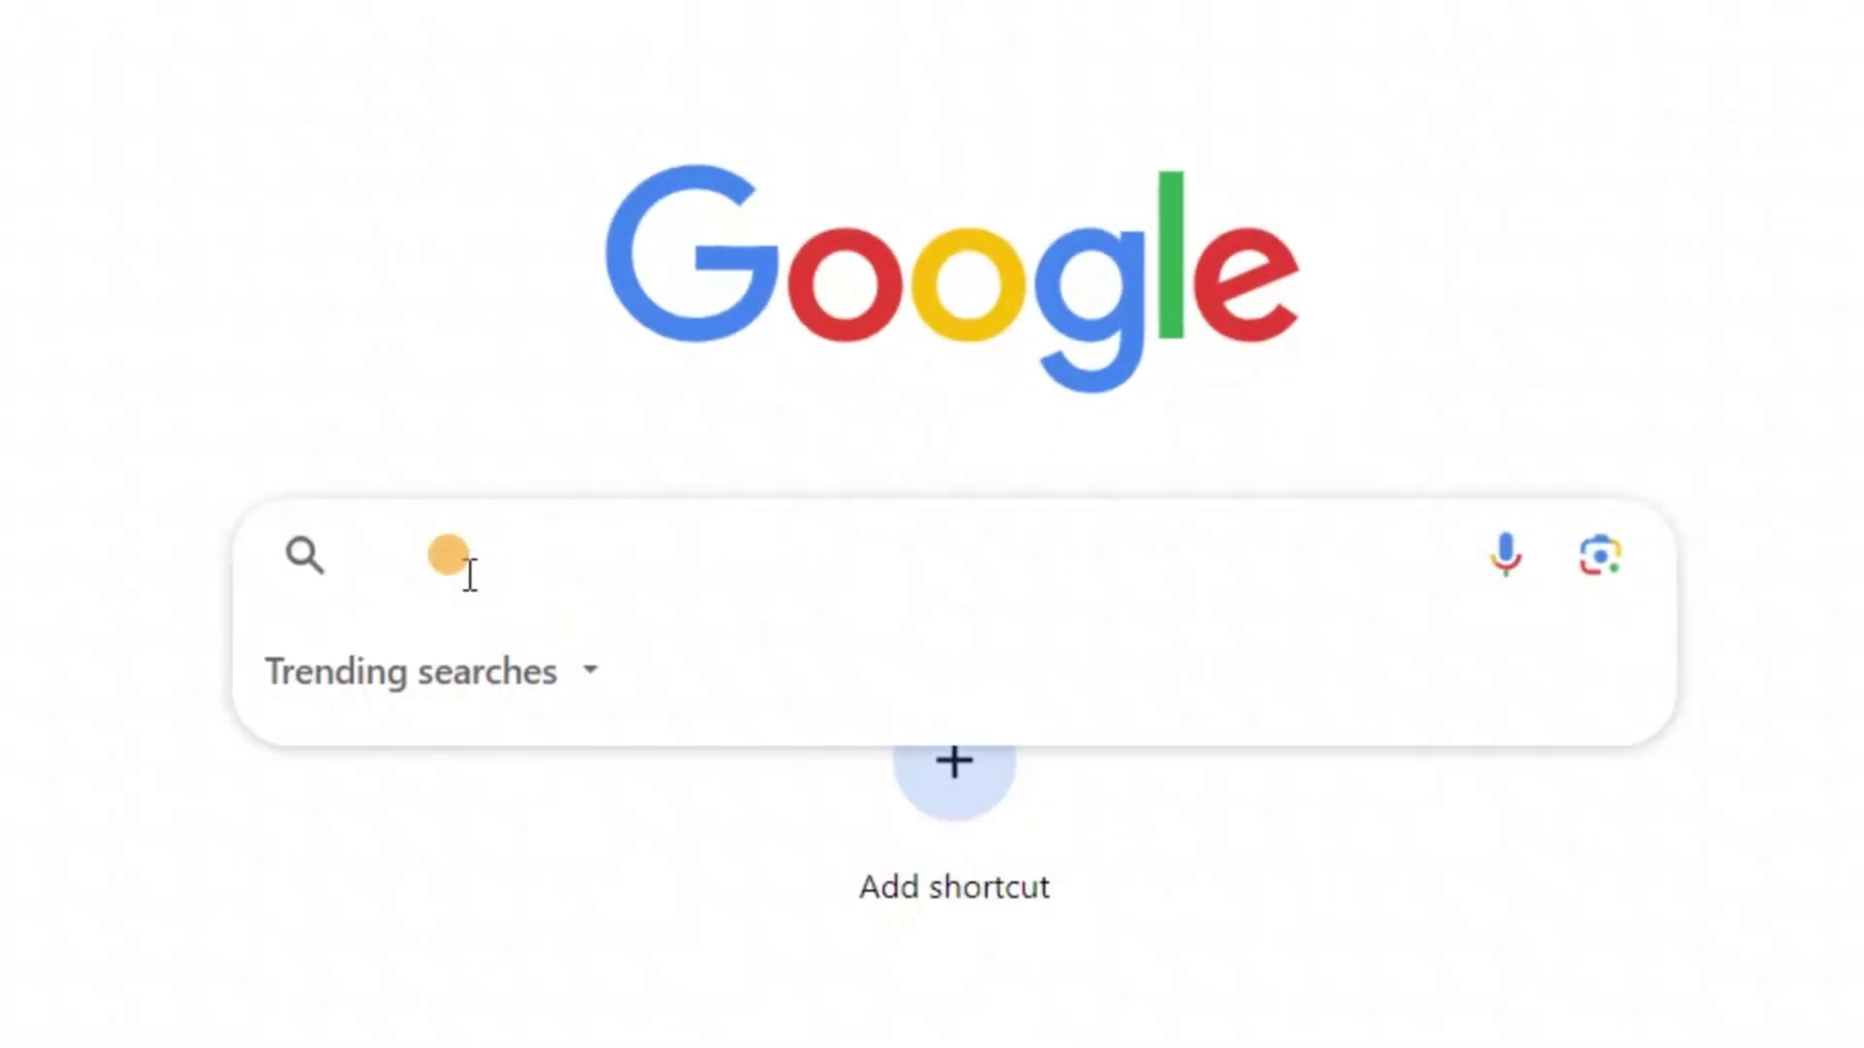
type("pdfgear")
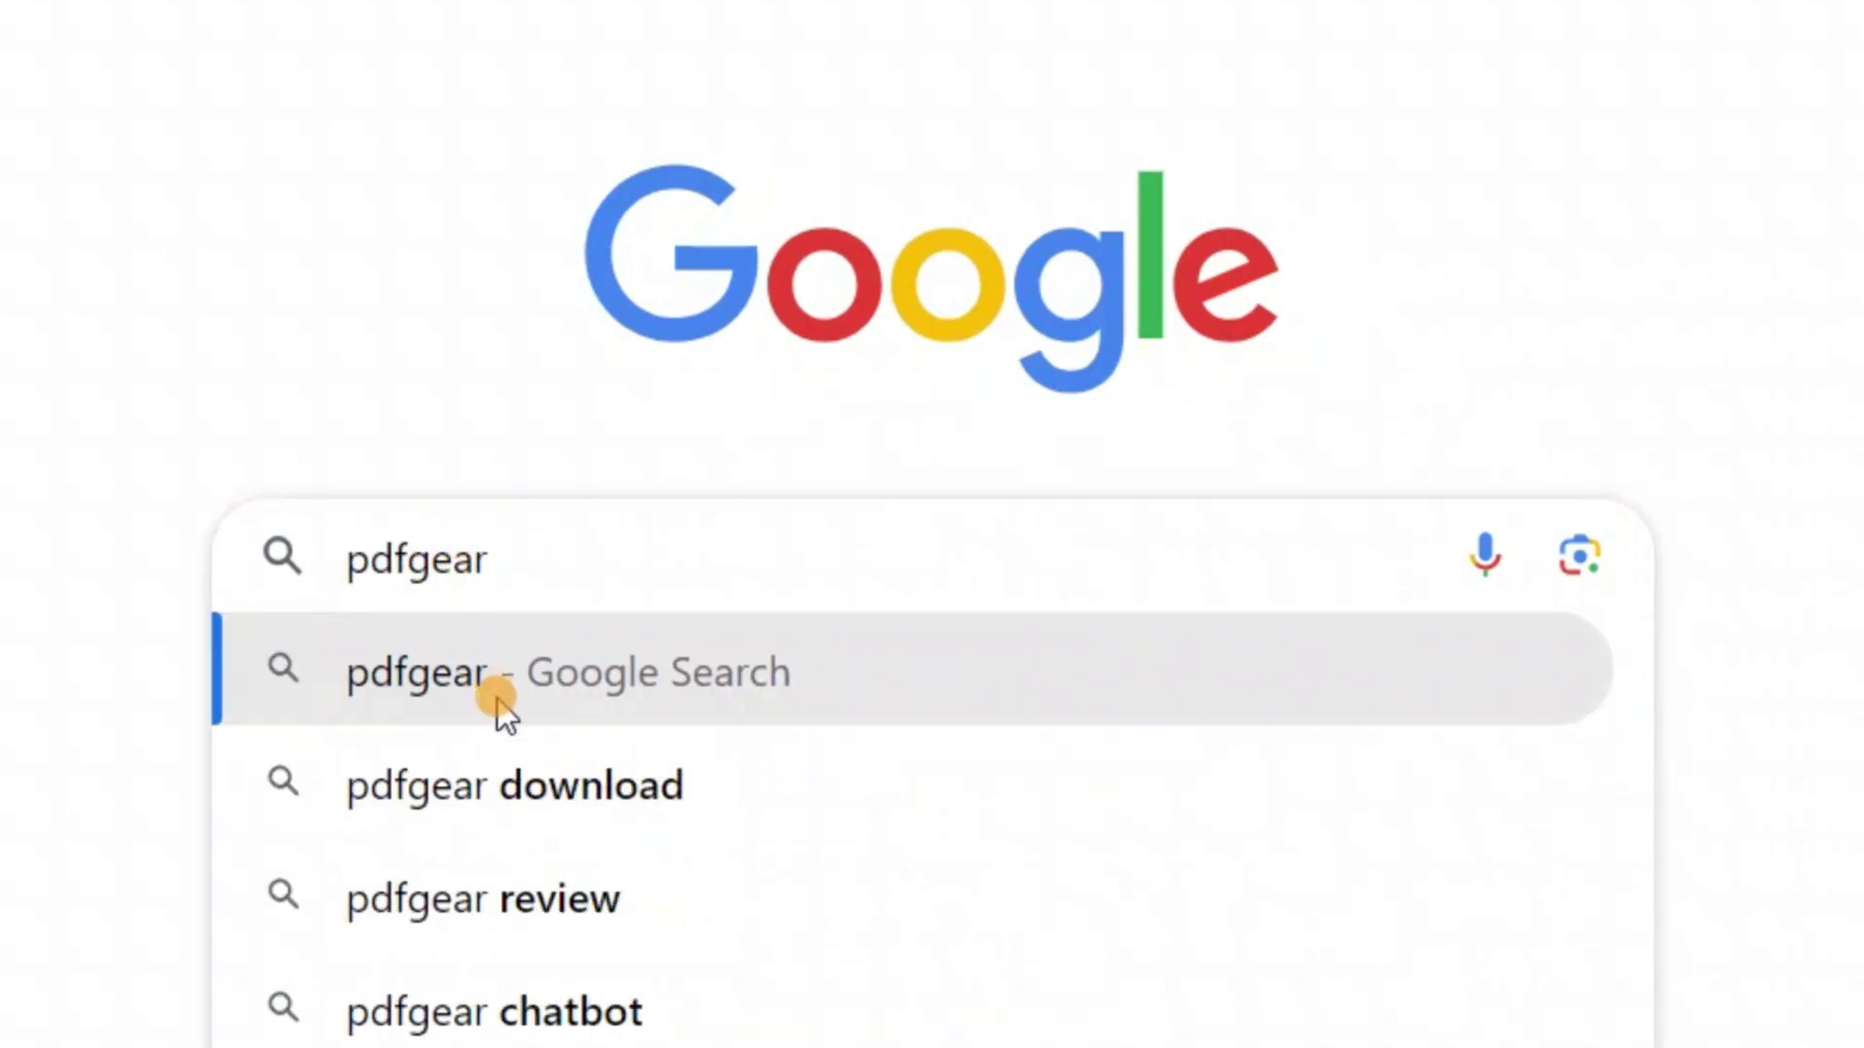
left_click(497, 699)
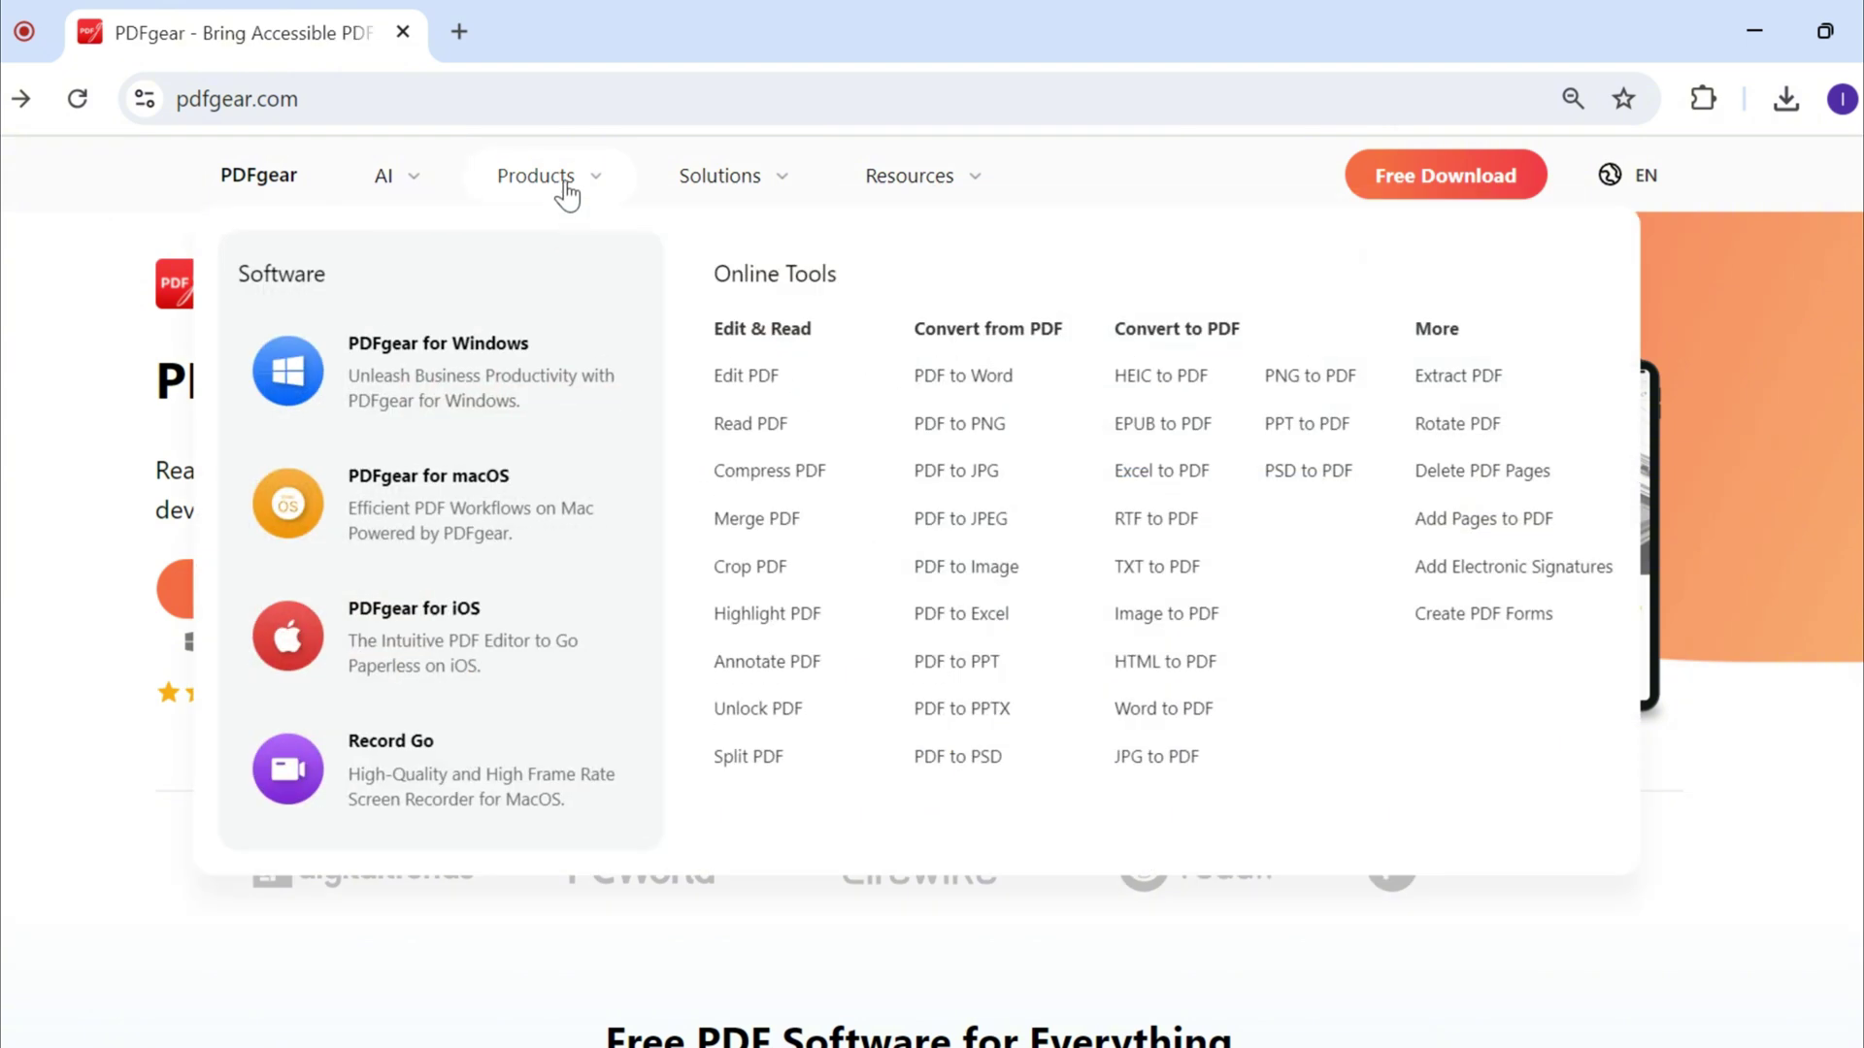
Step: Open the online Crop PDF tool and upload Resume Extract[3-6].pdf
left_click(752, 580)
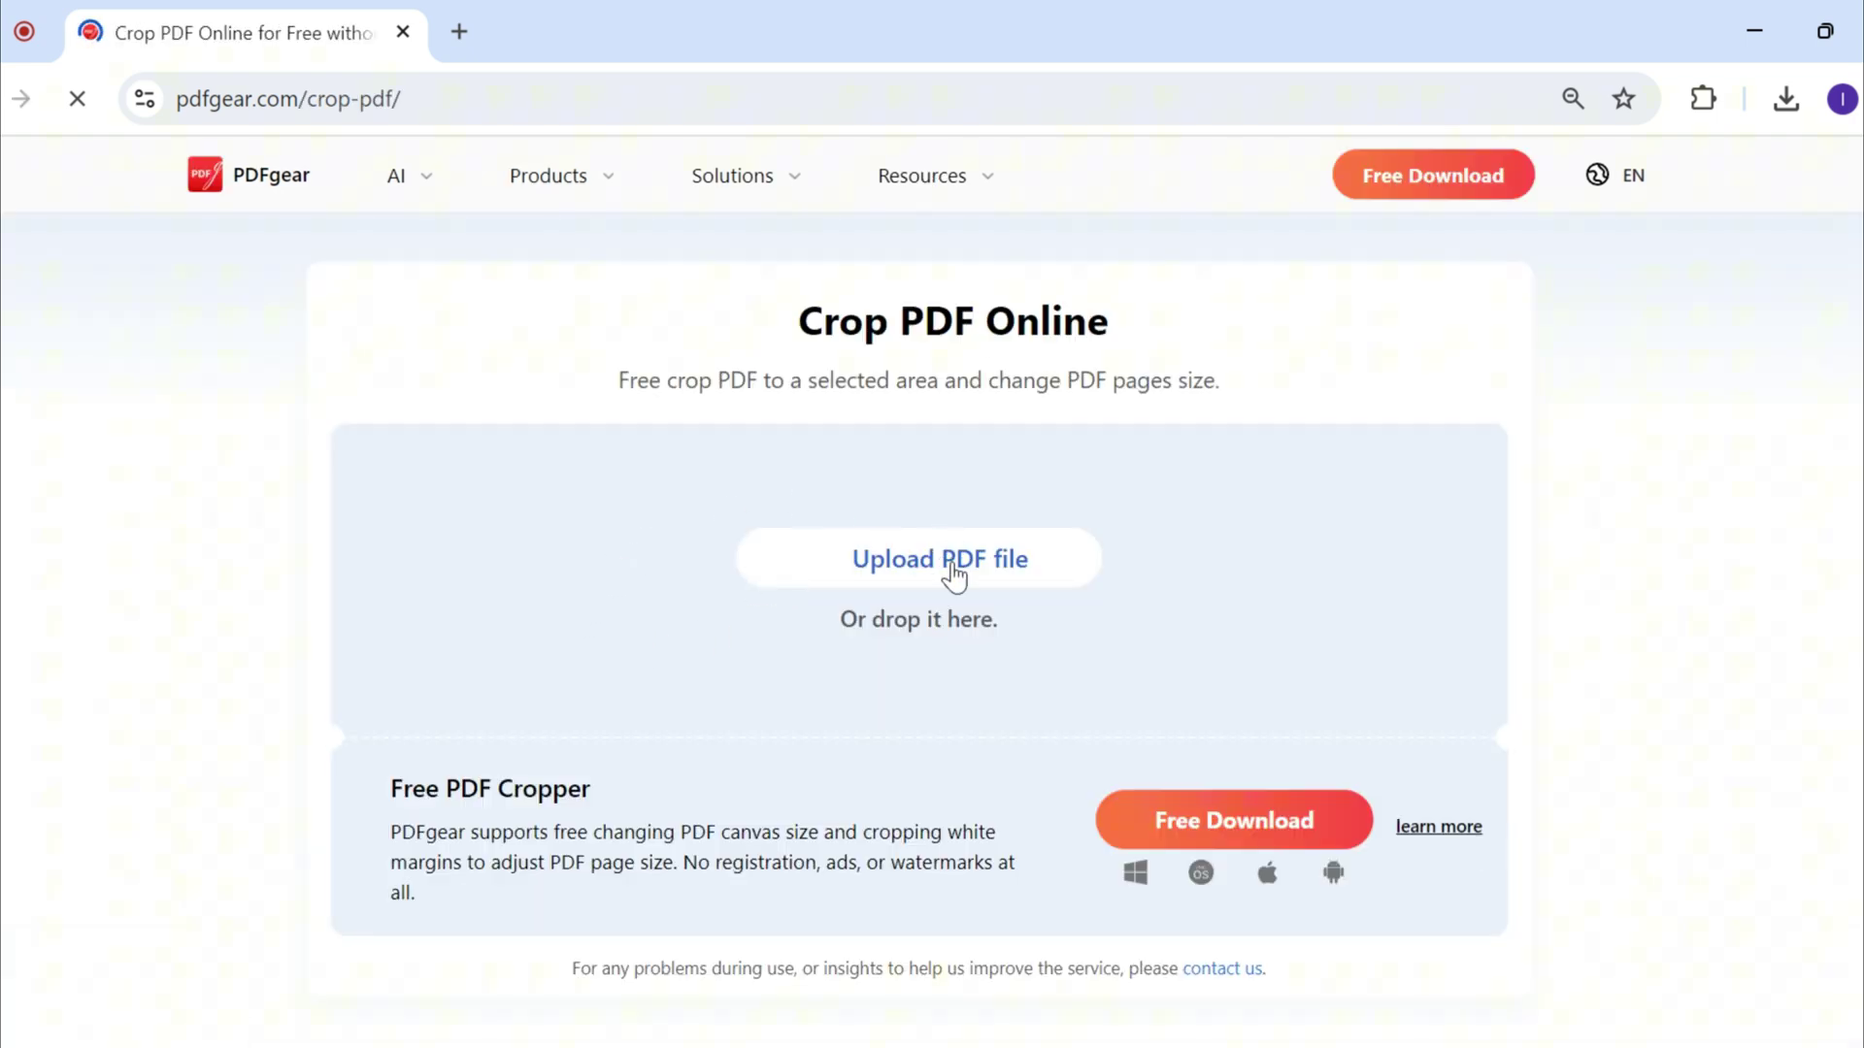
left_click(952, 564)
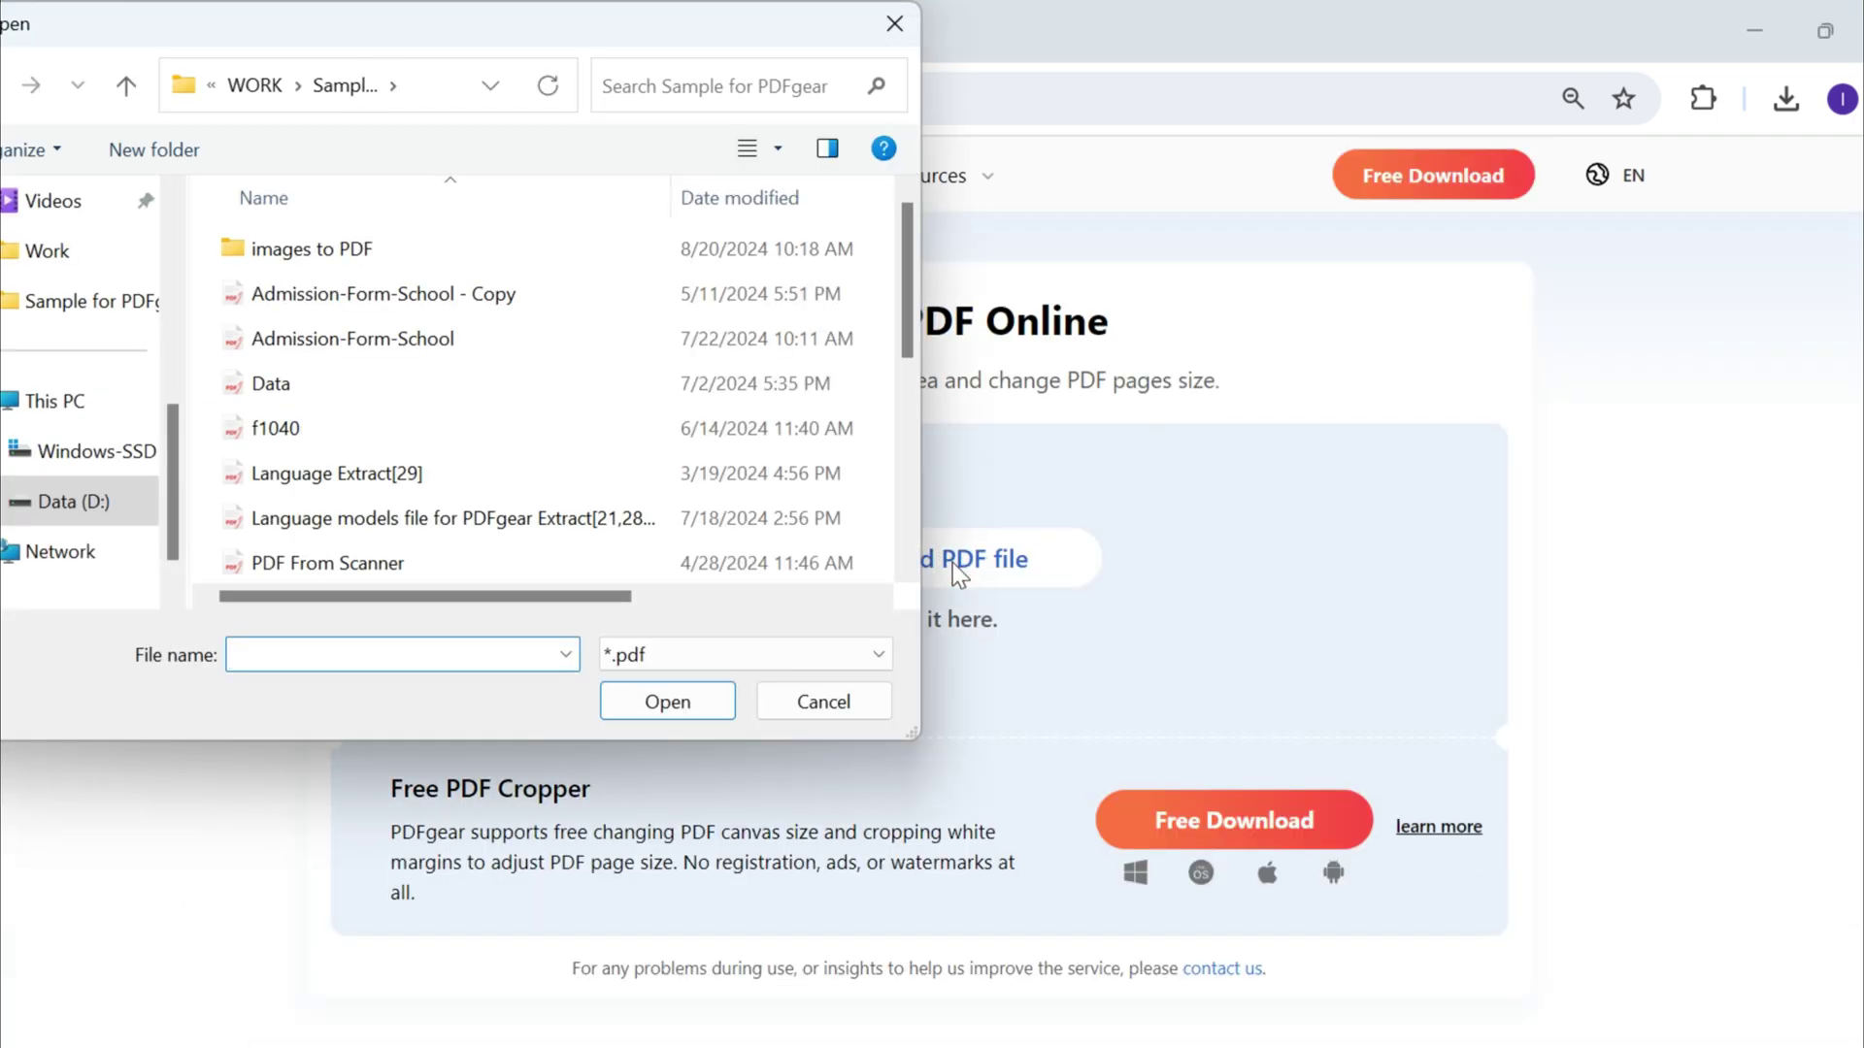
scroll(438, 422, "down", 3)
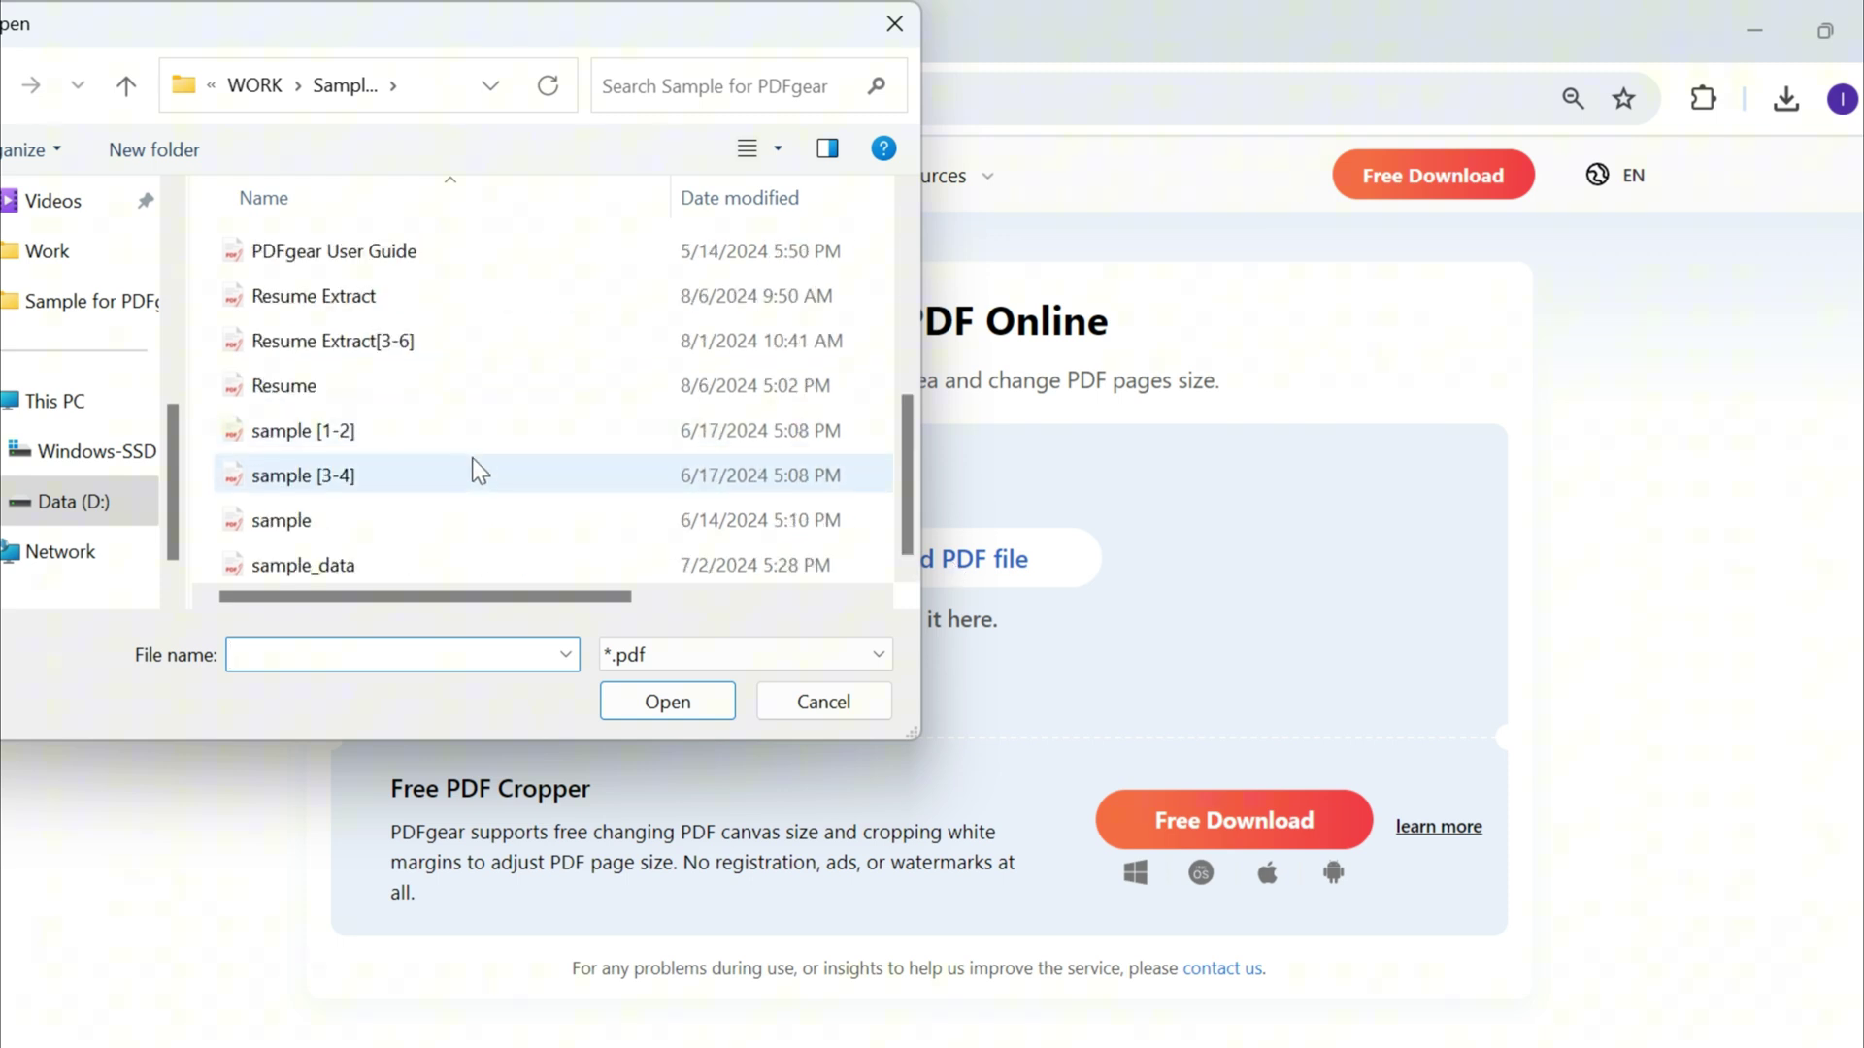
left_click(466, 342)
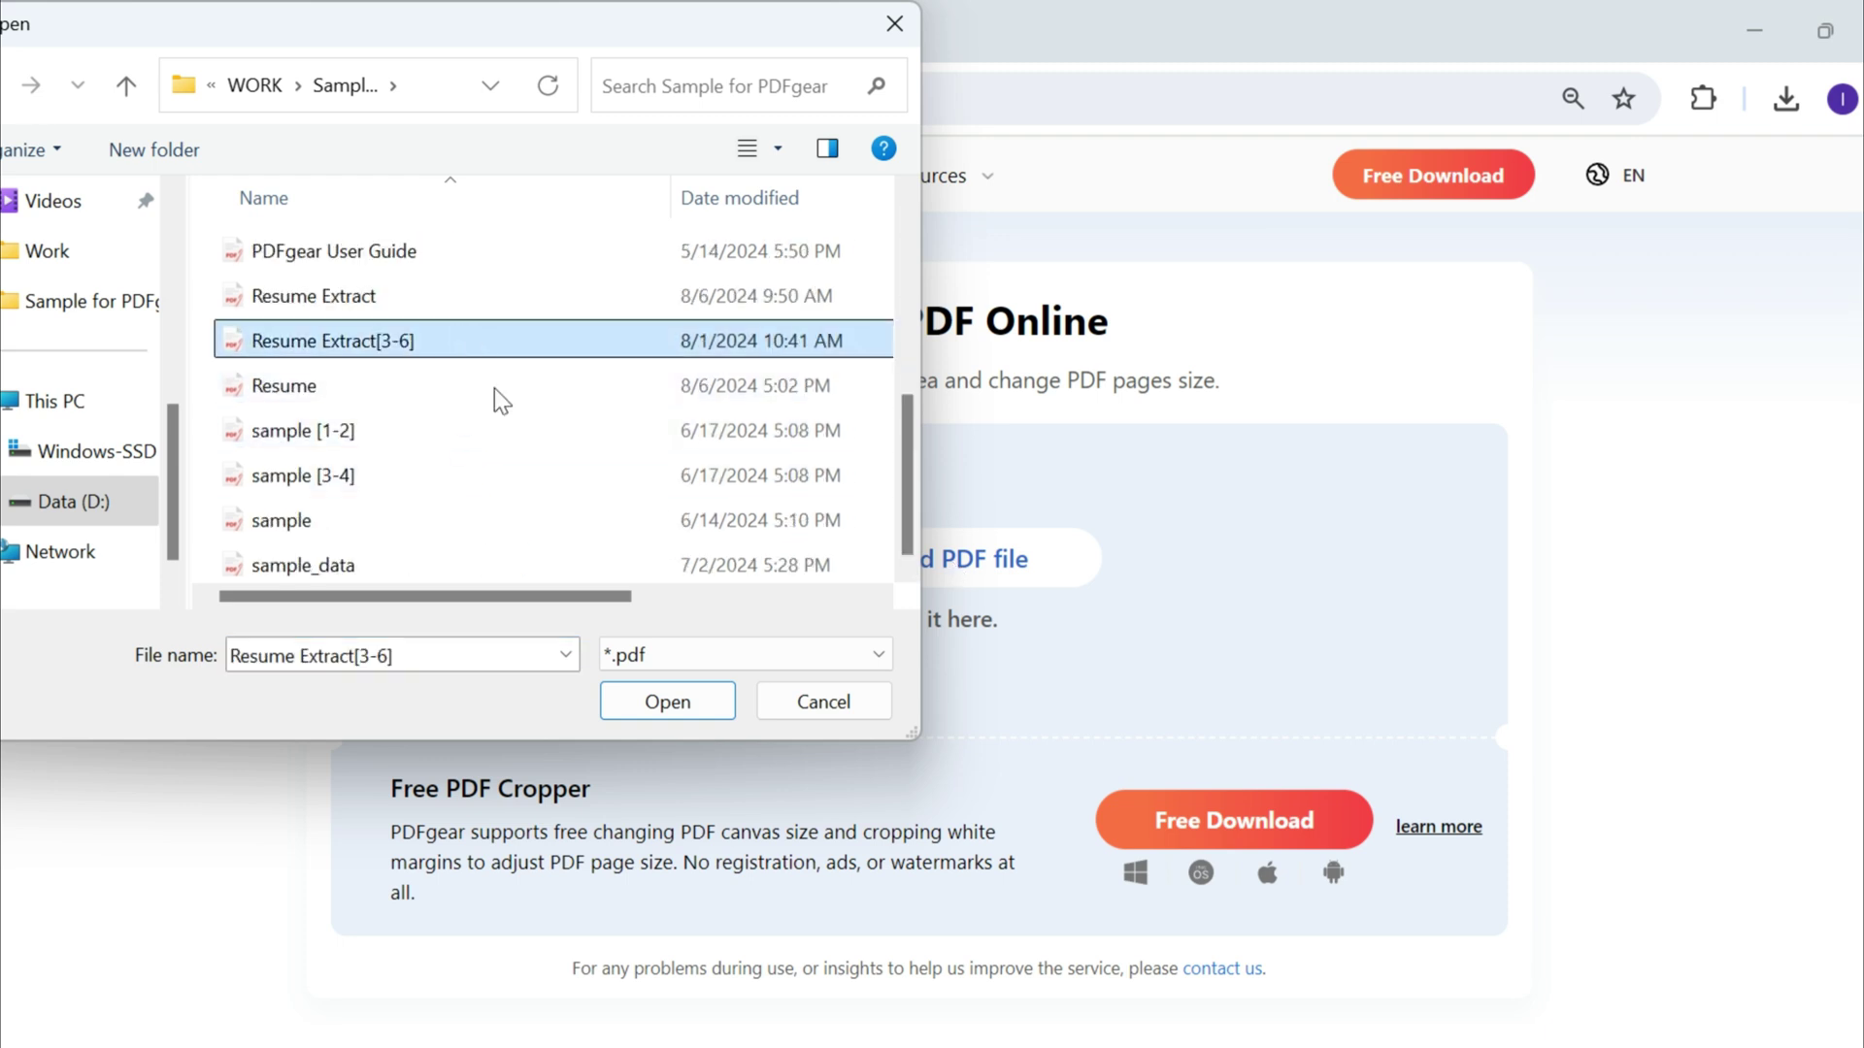
left_click(667, 702)
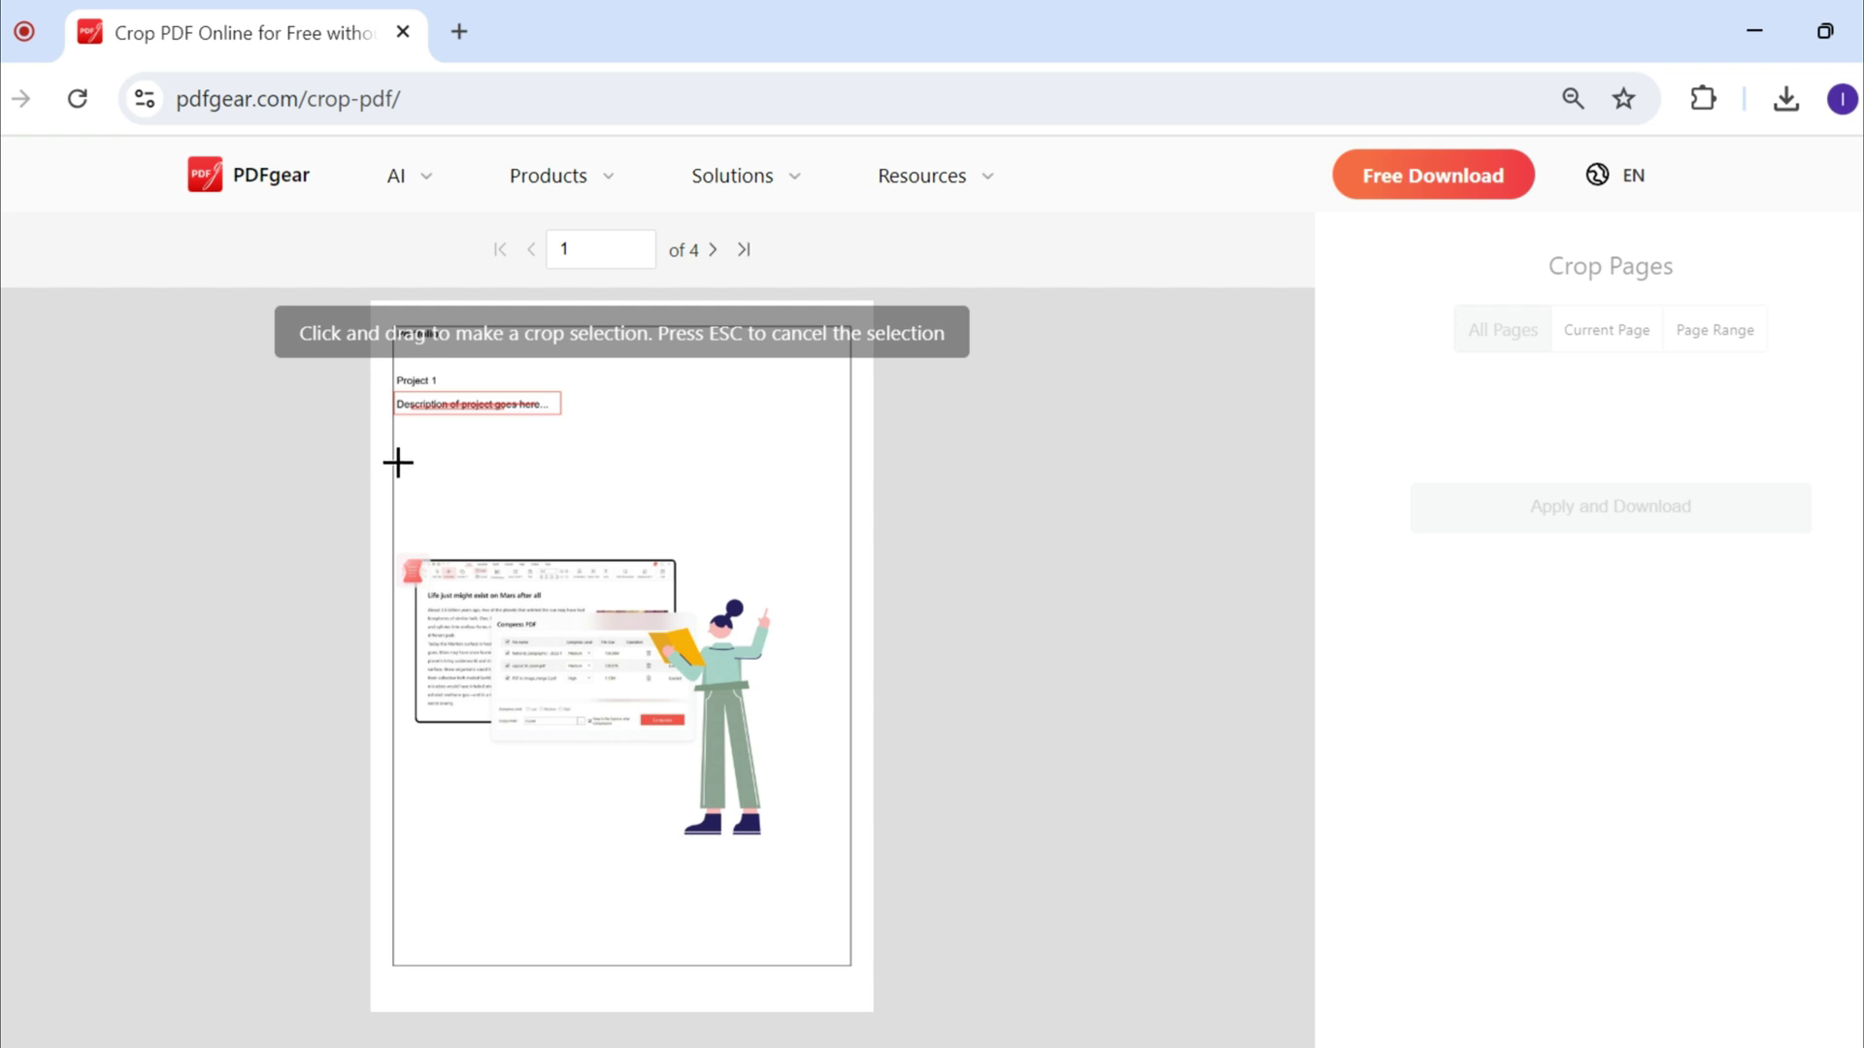
Step: Draw a crop box around the illustration, nudge it up, check pages 2–4, and apply
mouse_move(396, 466)
left_mouse_down()
mouse_move(685, 826)
mouse_move(851, 869)
left_mouse_up()
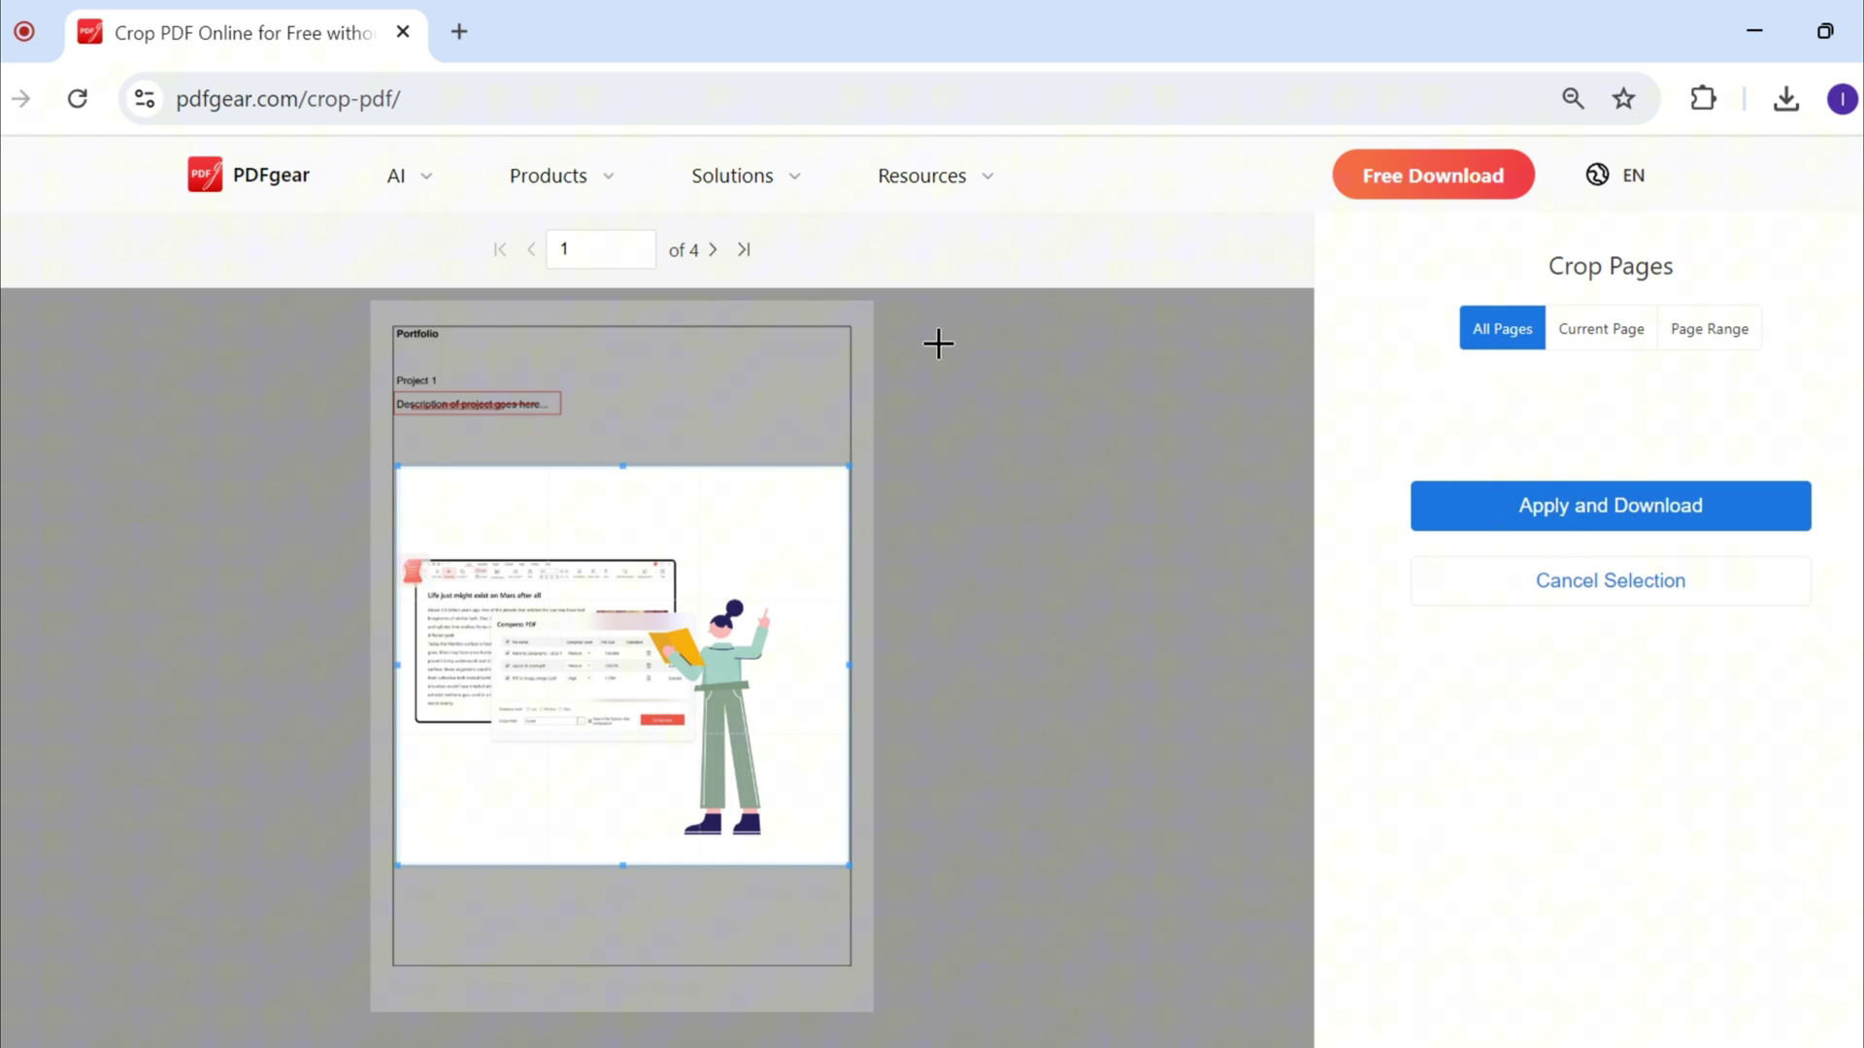
left_click(718, 265)
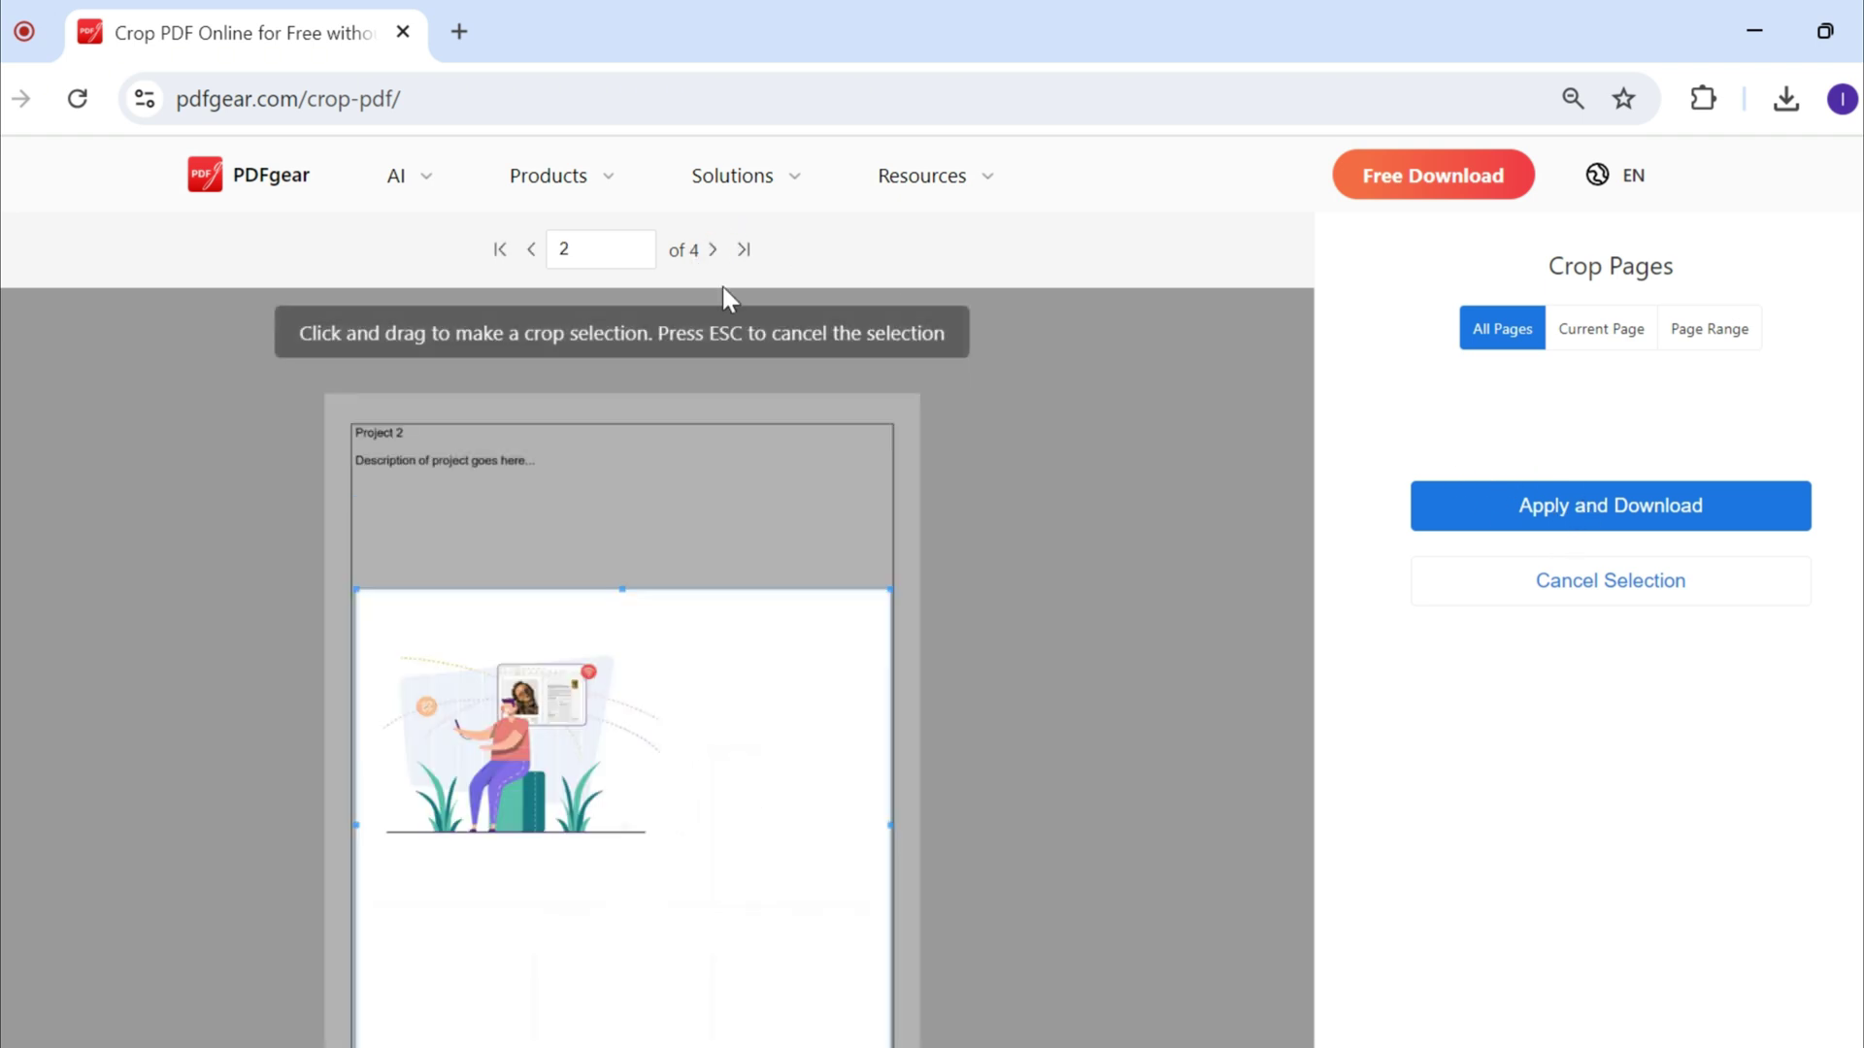
scroll(728, 387, "down", 2)
scroll(724, 599, "up", 2)
left_click_drag(596, 745, 594, 697)
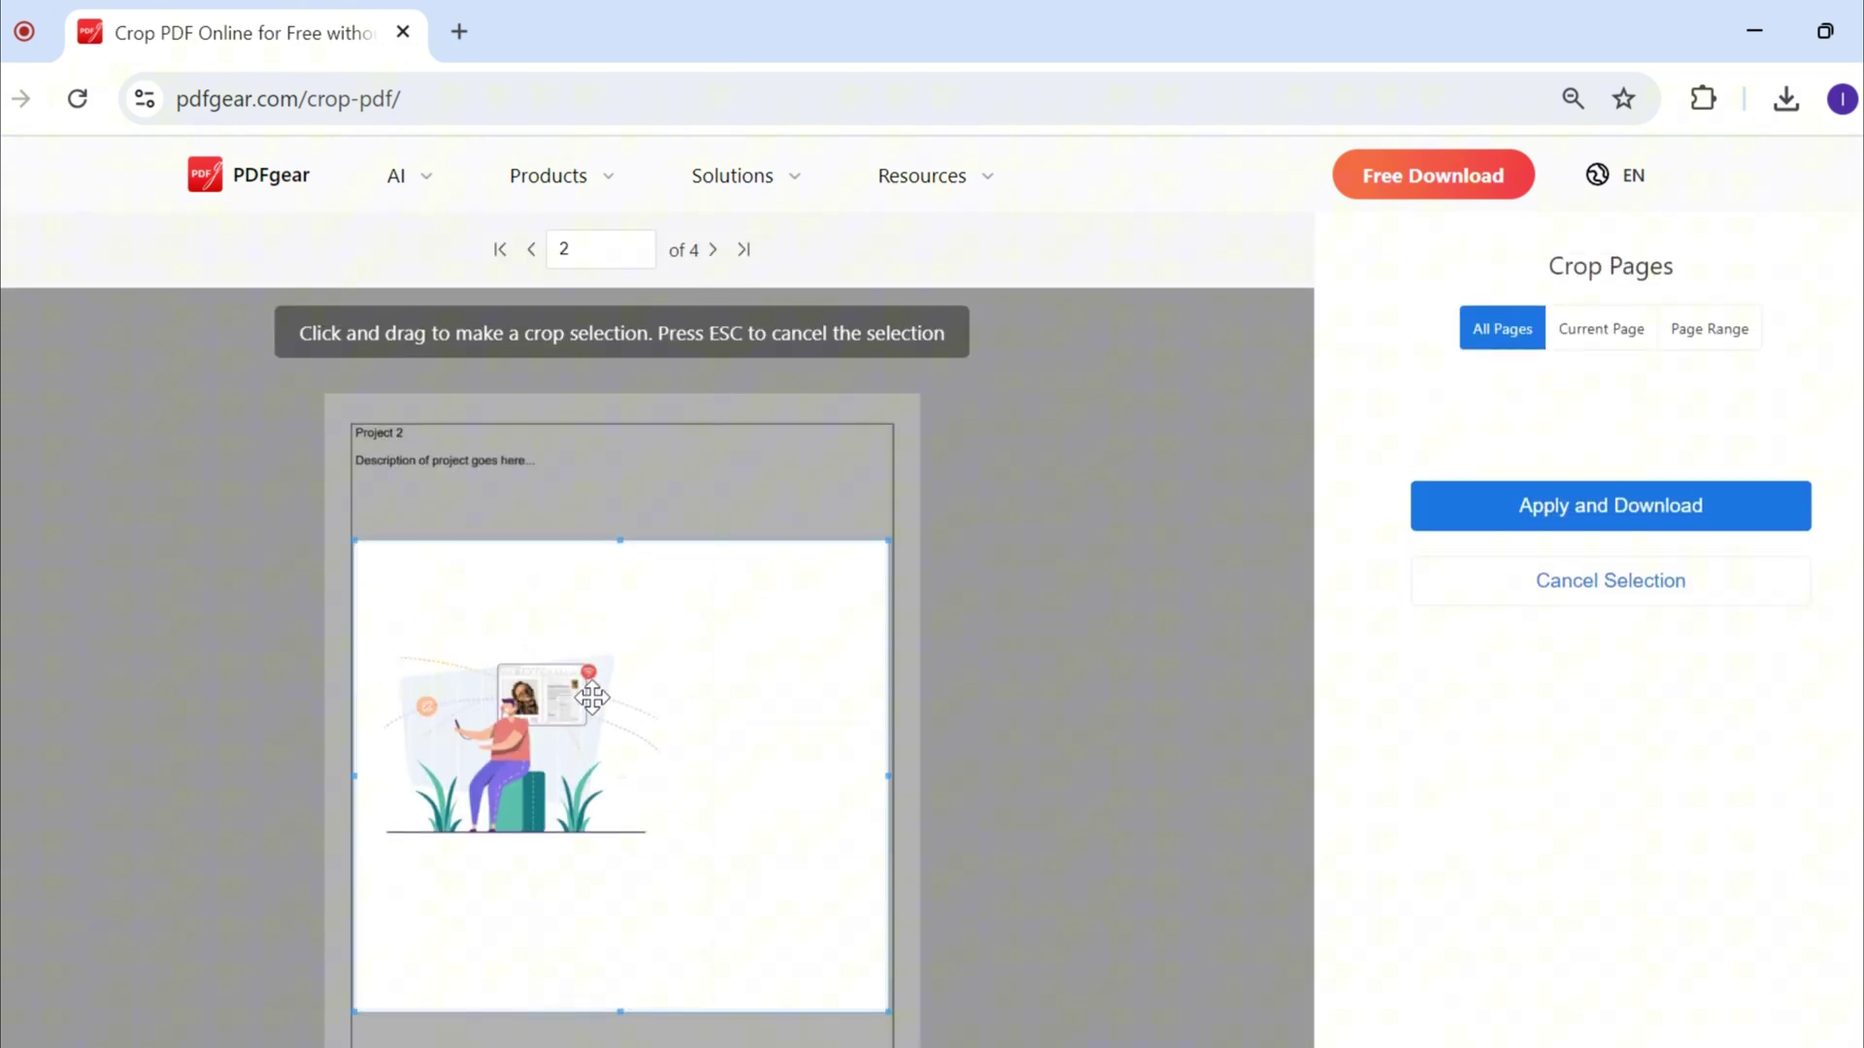
left_click(714, 251)
scroll(717, 583, "down", 2)
scroll(684, 370, "up", 2)
left_click(710, 251)
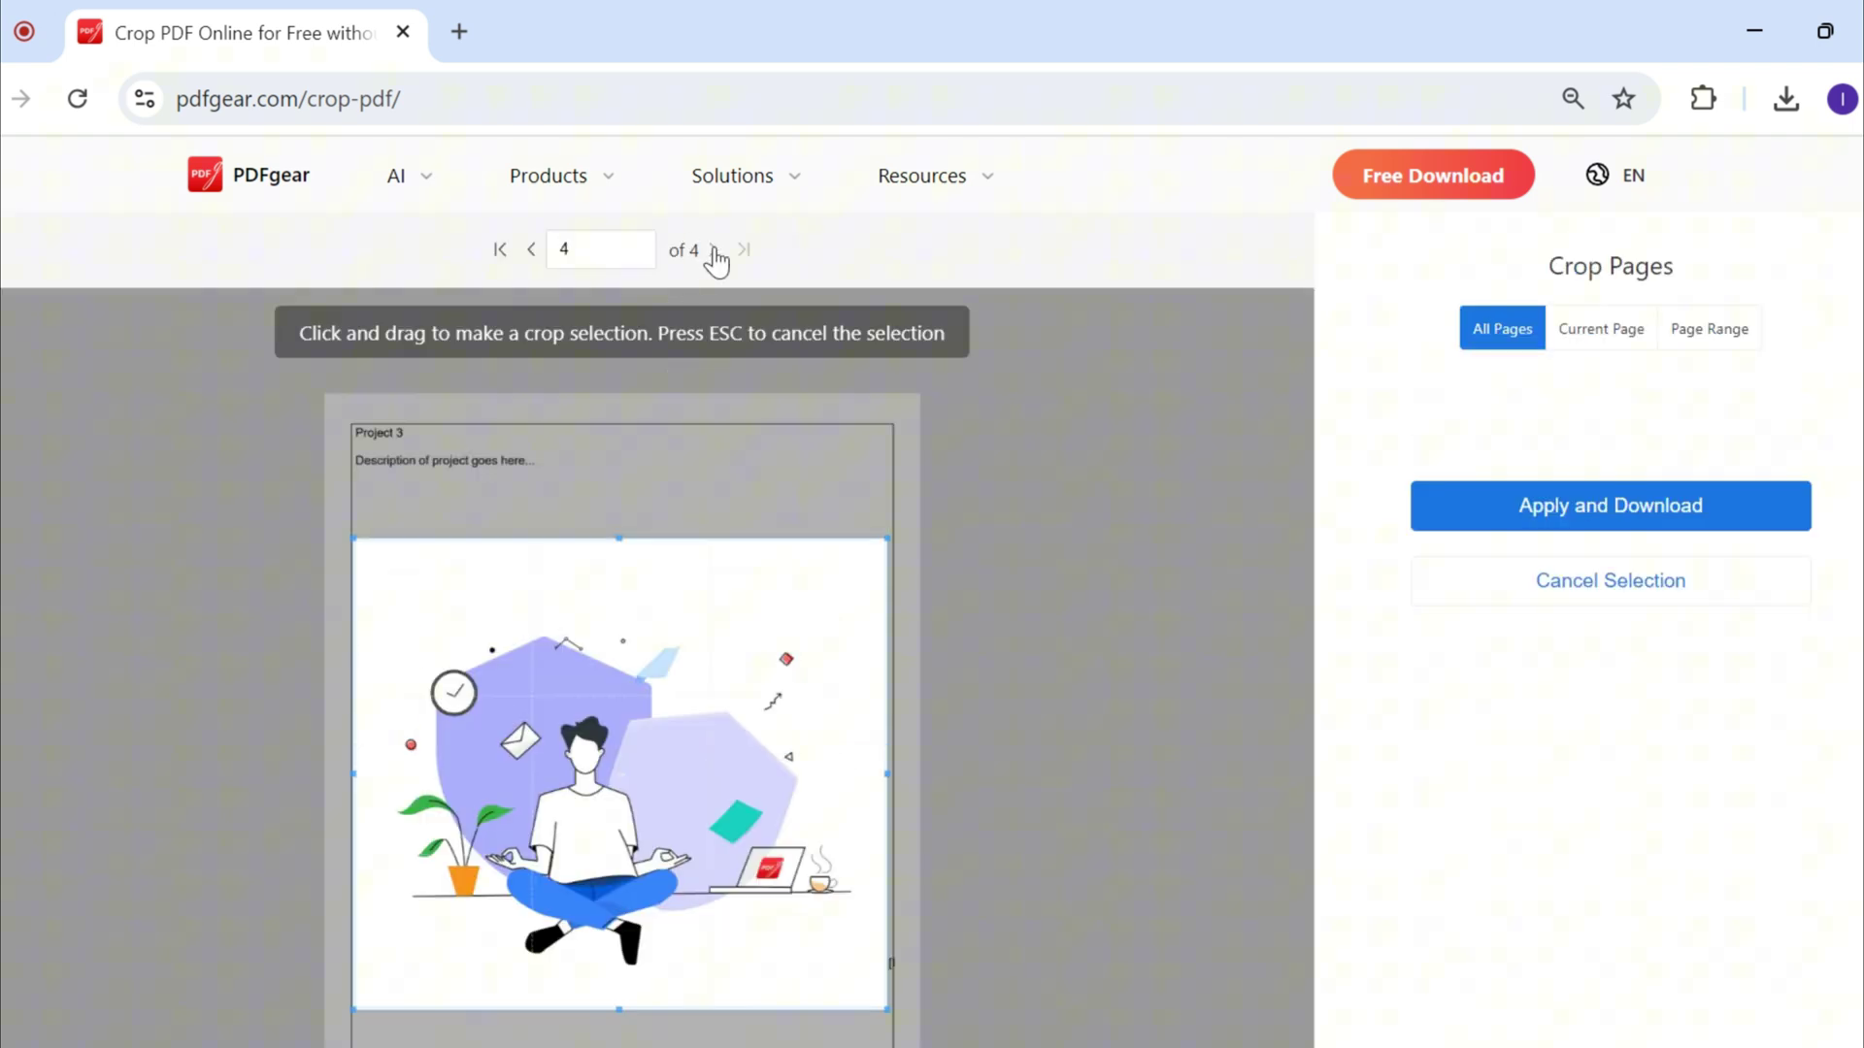
scroll(683, 622, "down", 2)
scroll(674, 654, "up", 2)
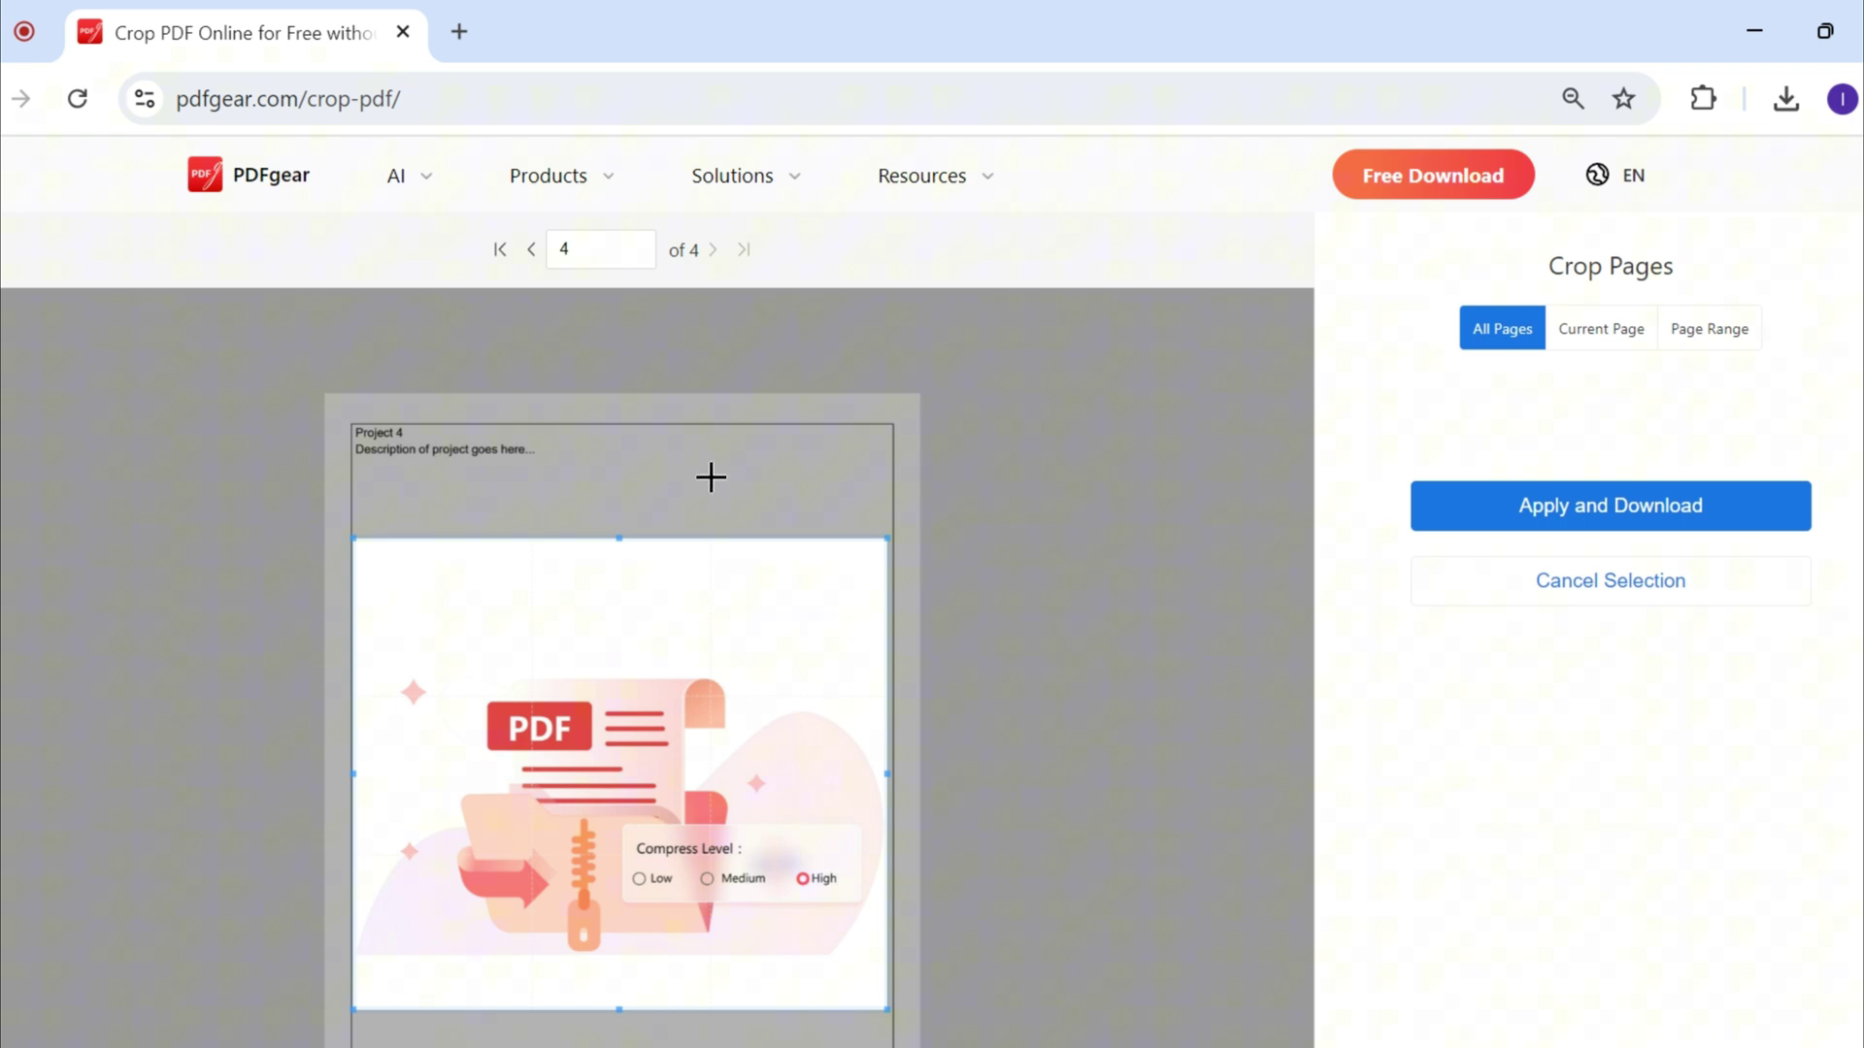
left_click(1580, 510)
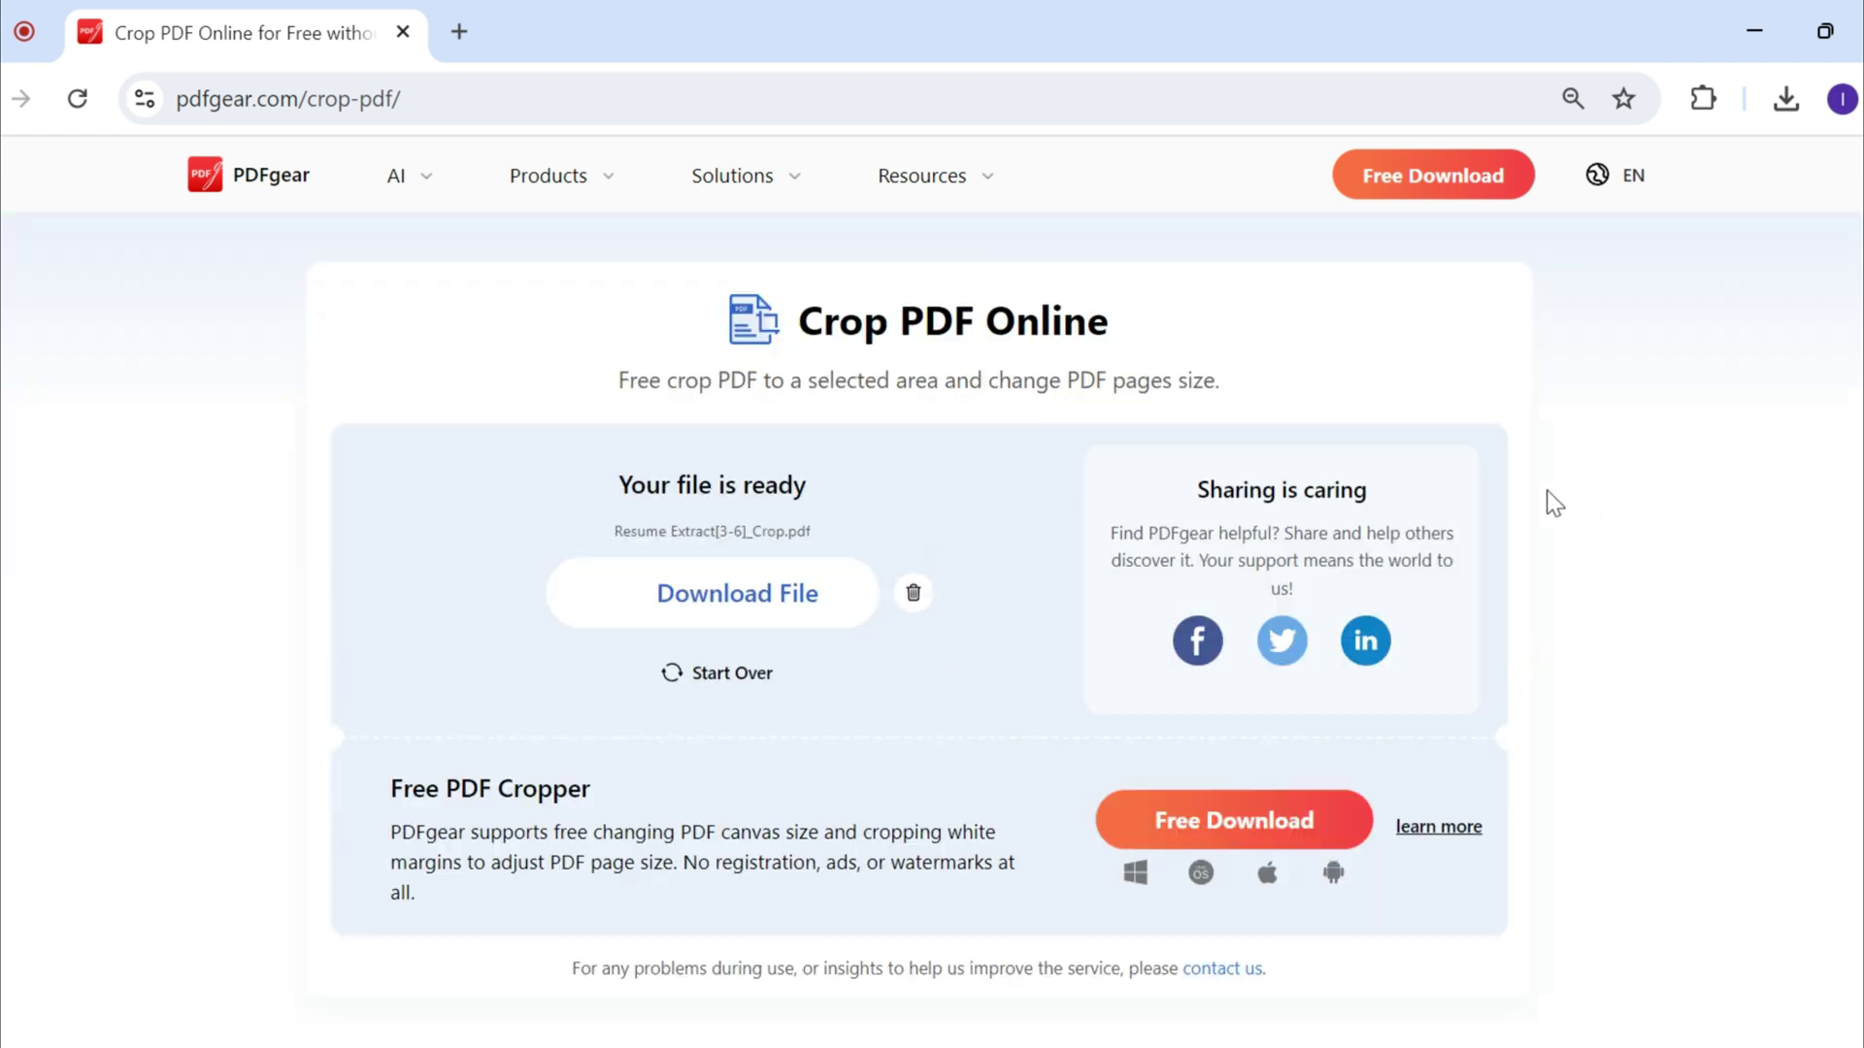
Step: Download Resume Extract[3-6]_Crop.pdf, review it in Chrome, and close its preview
left_click(786, 603)
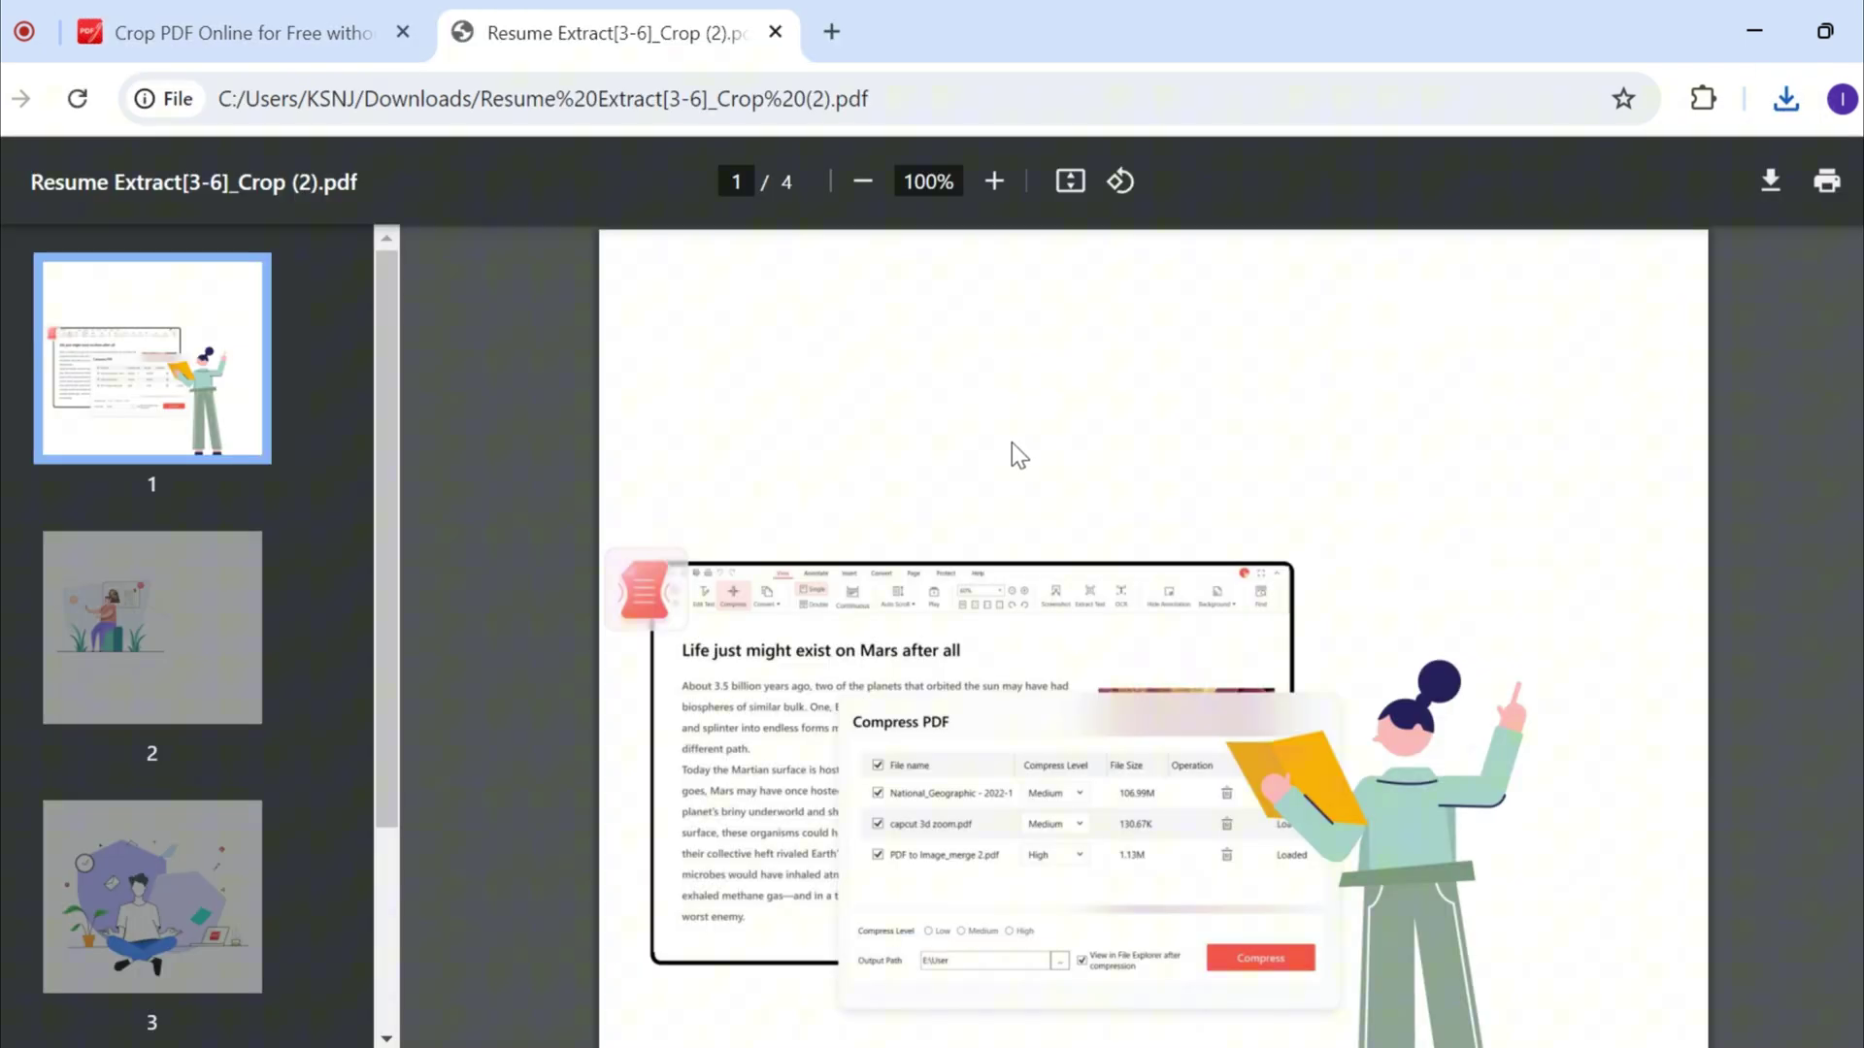
scroll(1012, 458, "down", 5)
scroll(993, 482, "down", 3)
scroll(961, 500, "down", 5)
scroll(957, 505, "down", 5)
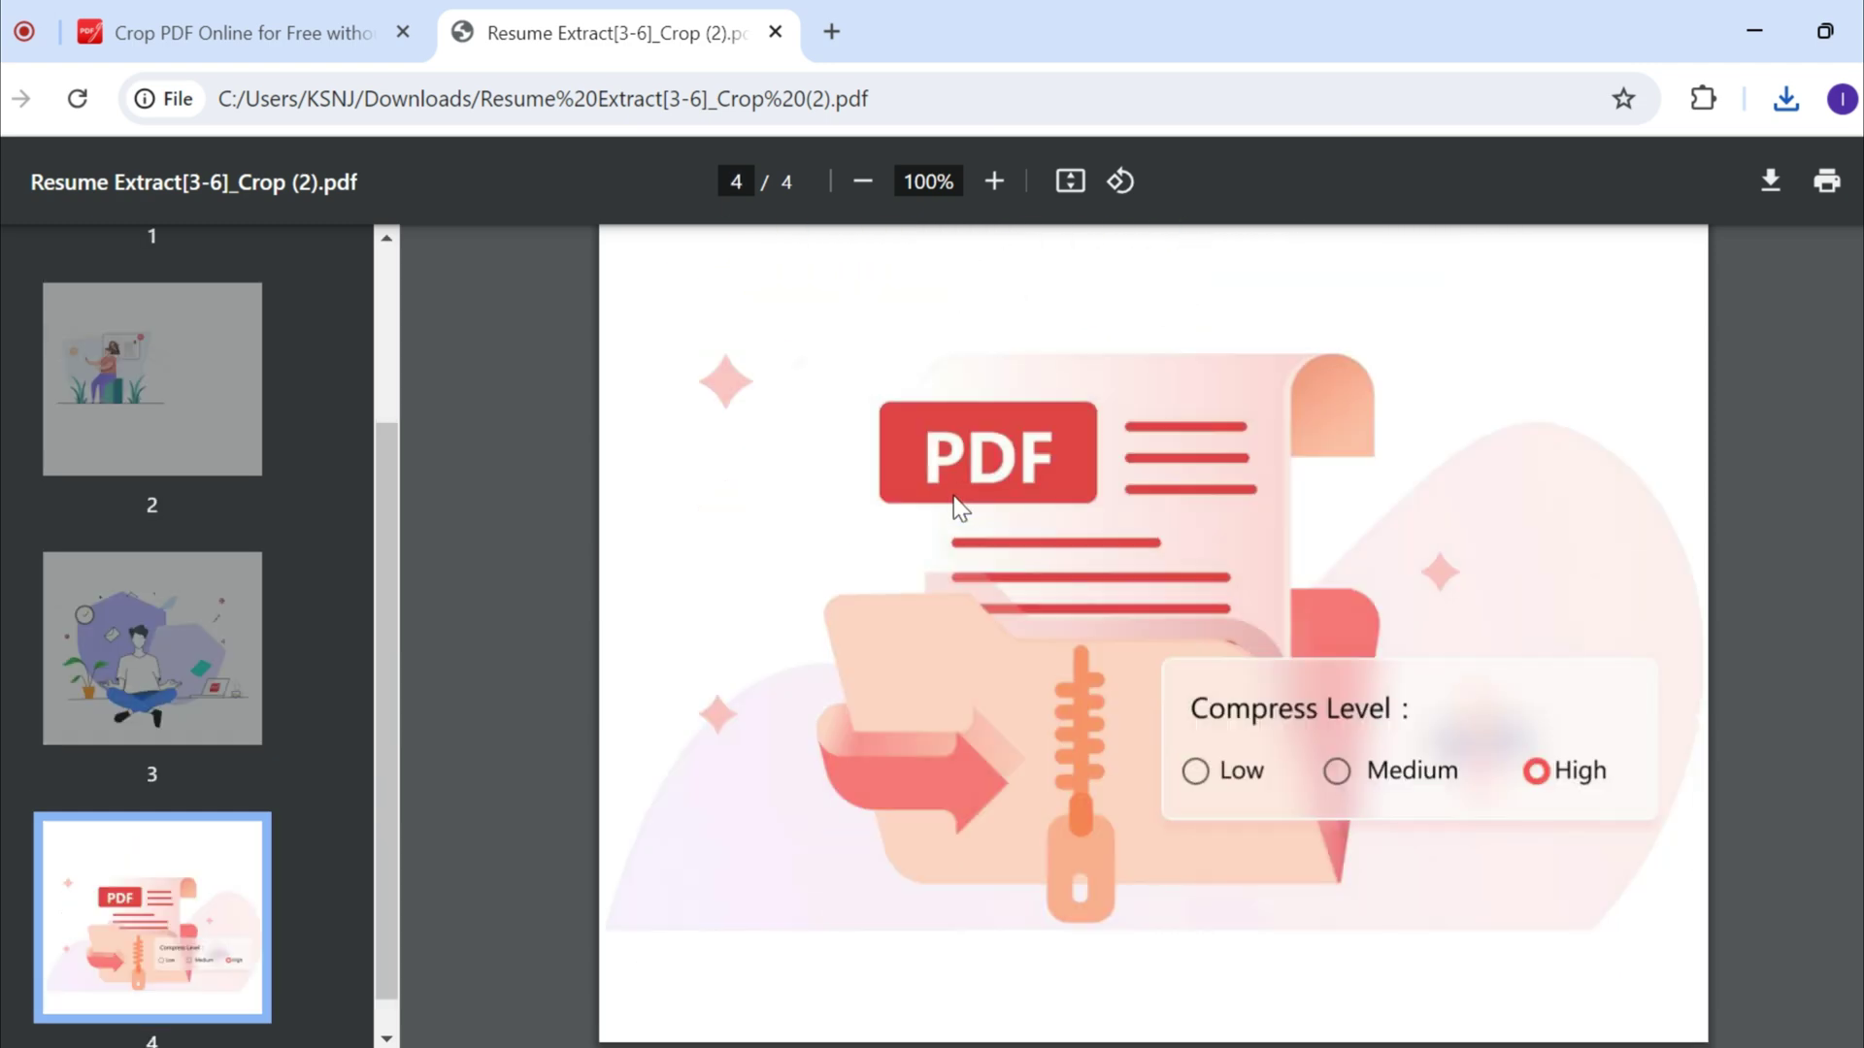
scroll(1281, 699, "up", 2)
scroll(1248, 675, "up", 5)
scroll(1248, 674, "up", 5)
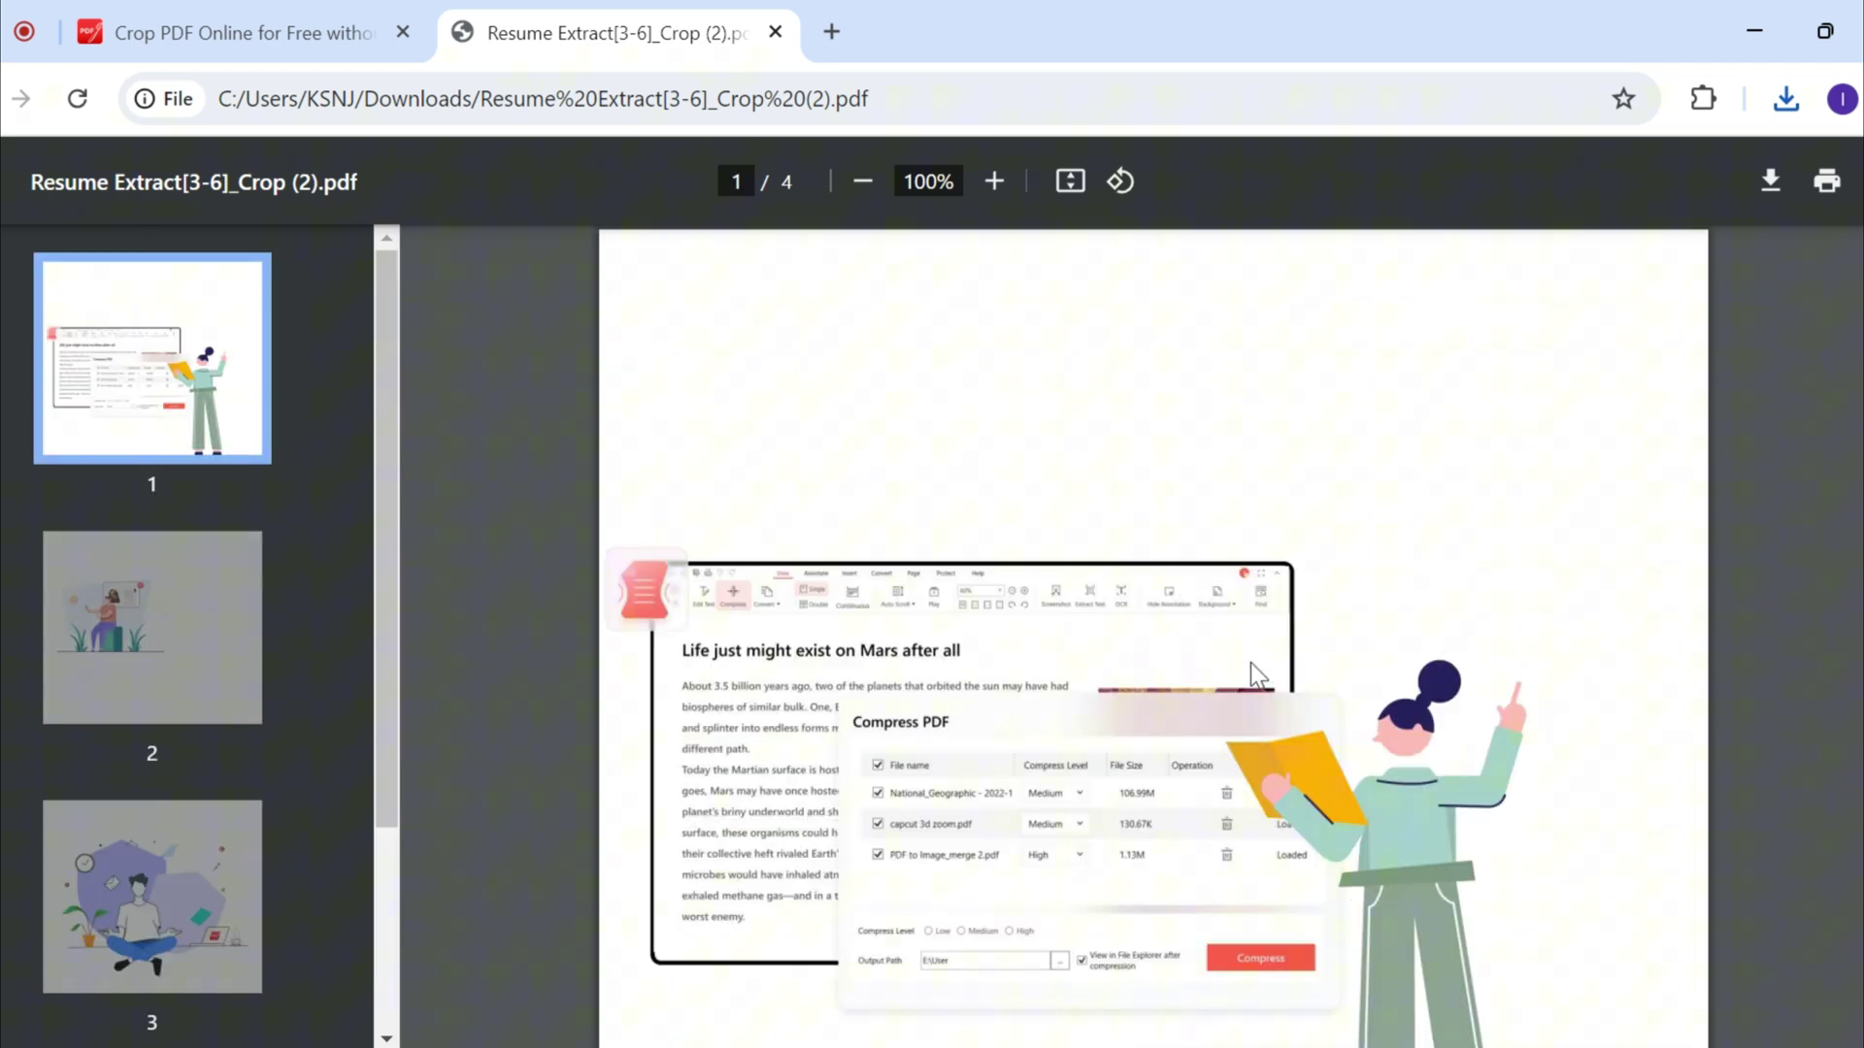
scroll(1143, 485, "down", 2)
scroll(1135, 490, "down", 3)
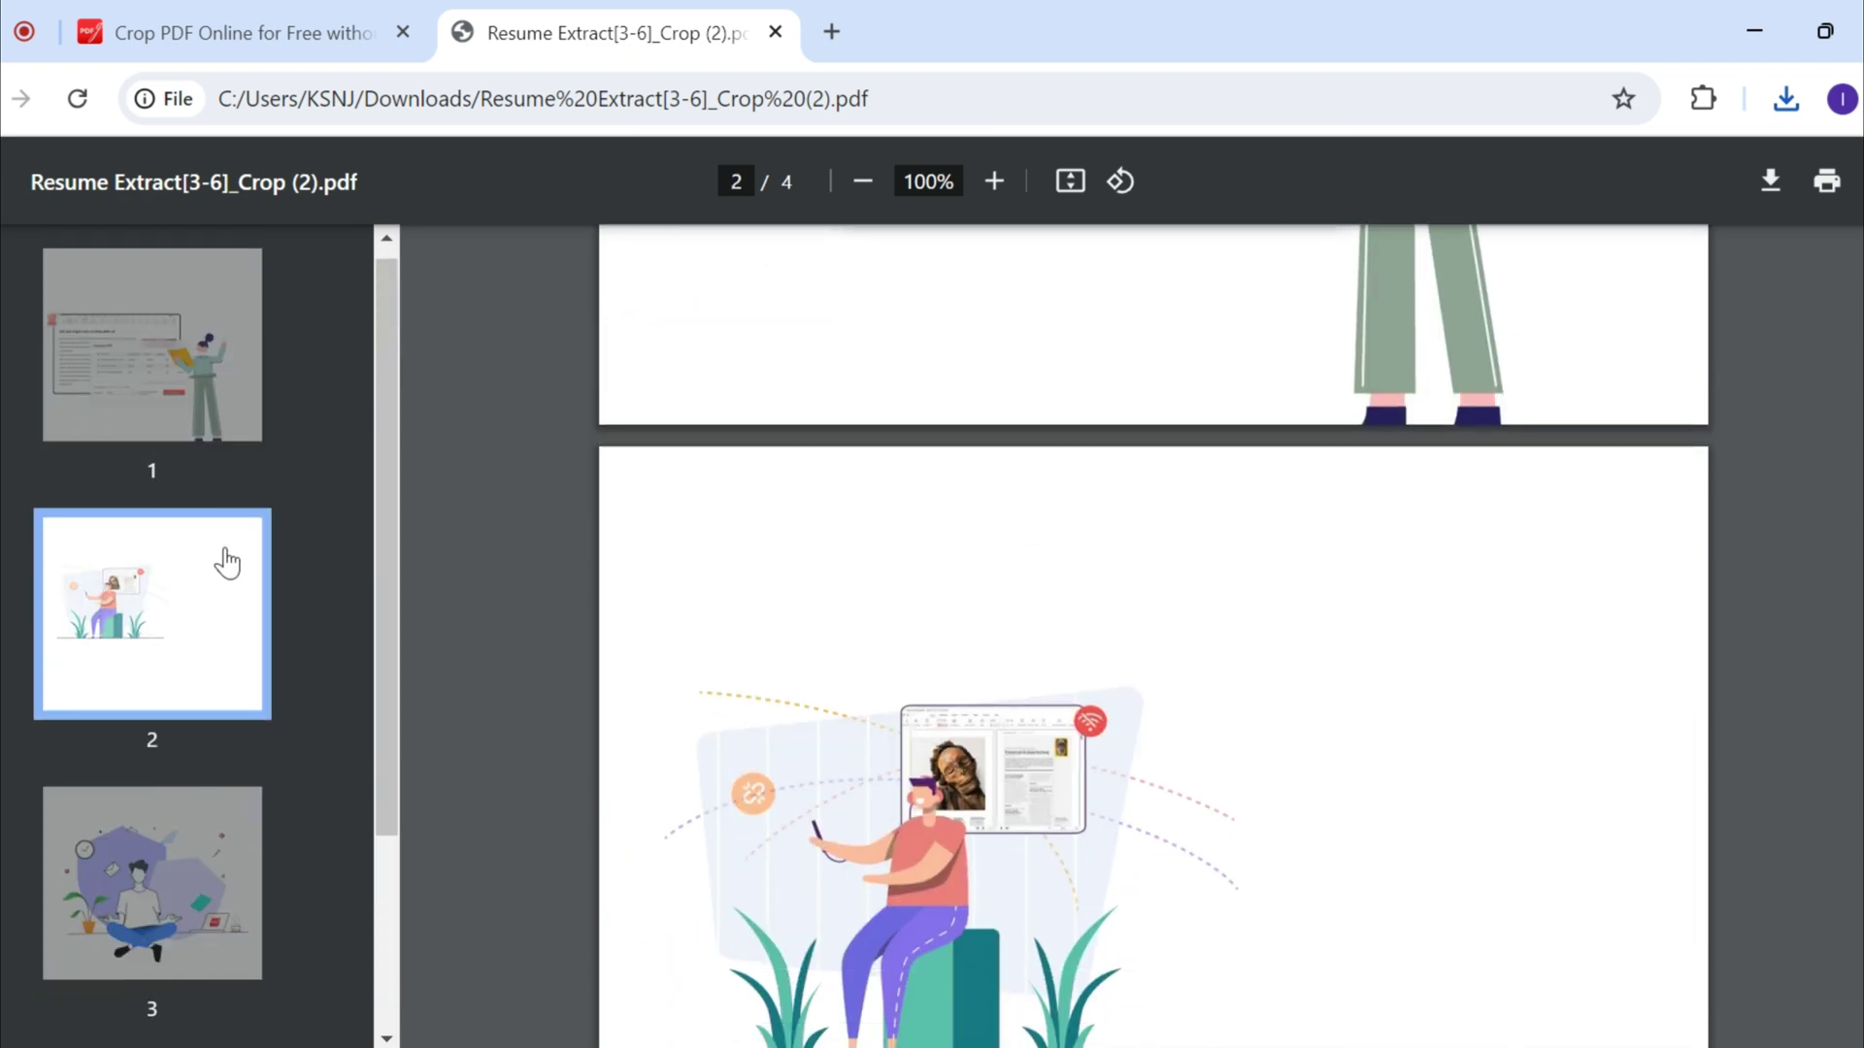
scroll(215, 619, "down", 1)
left_click(318, 49)
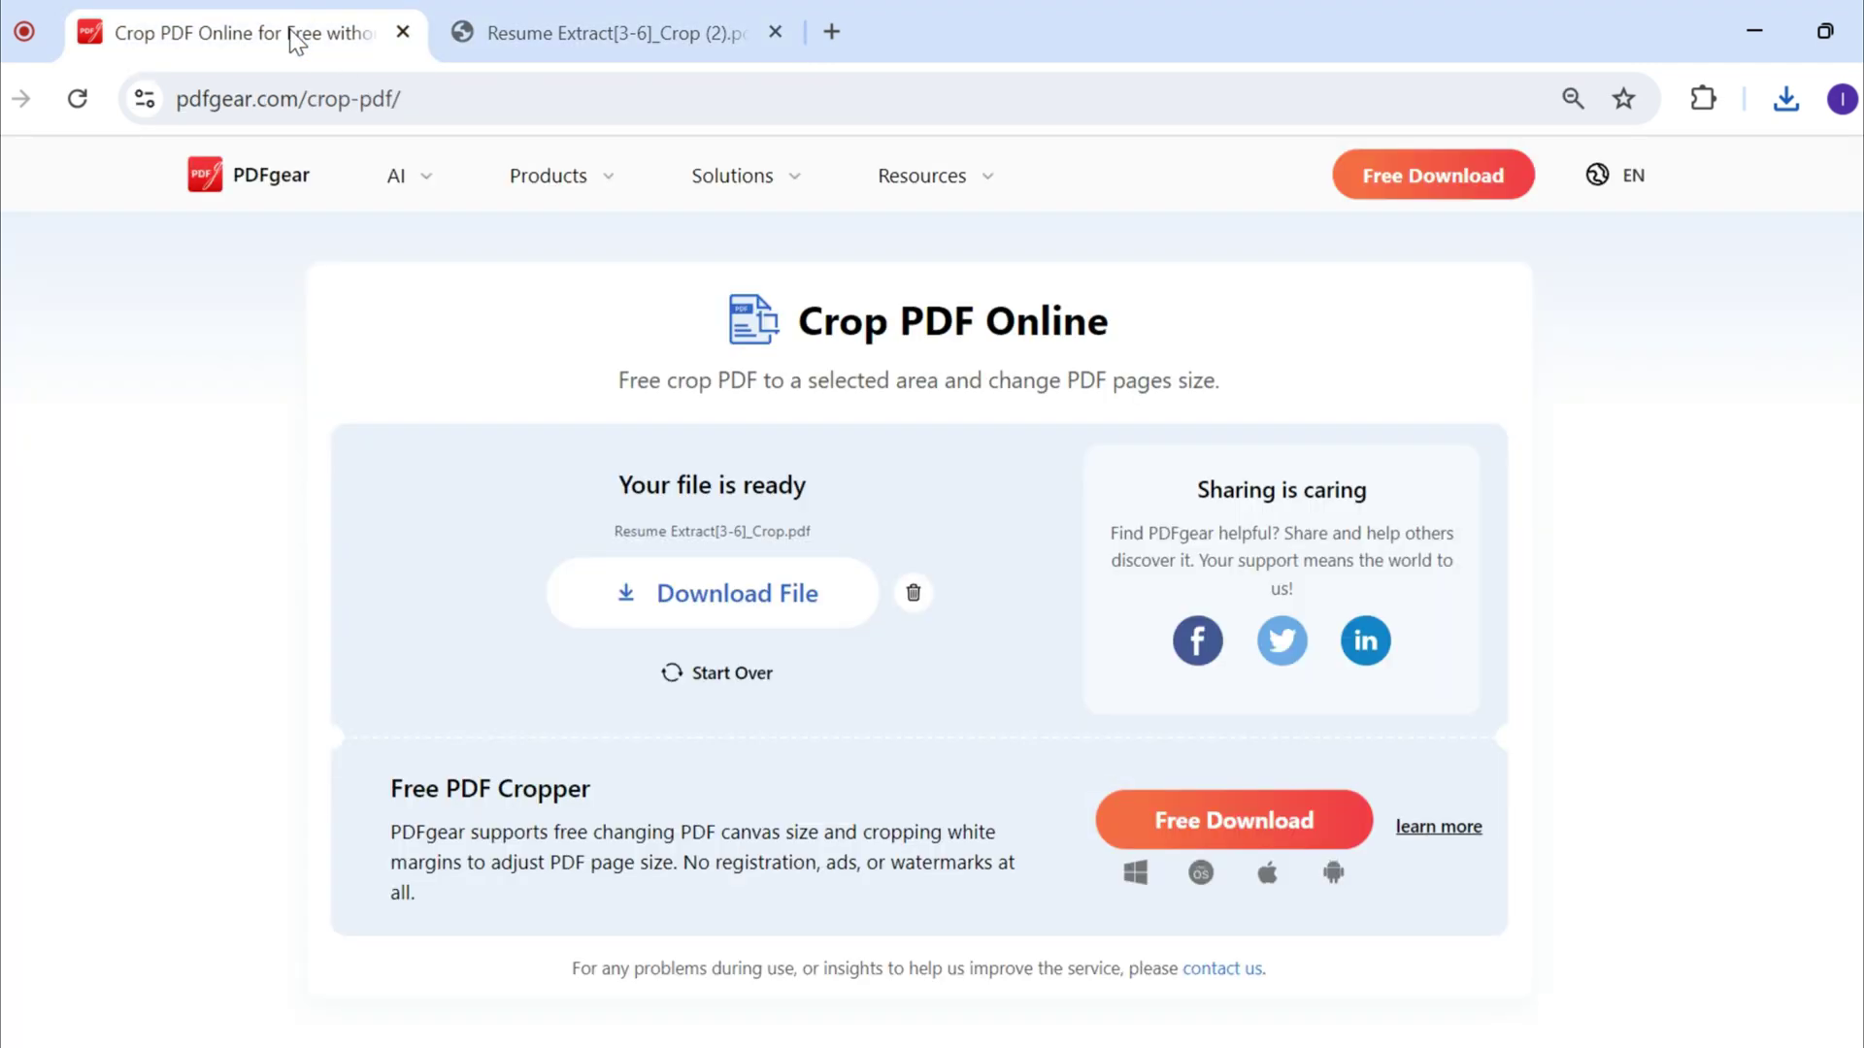
left_click(775, 32)
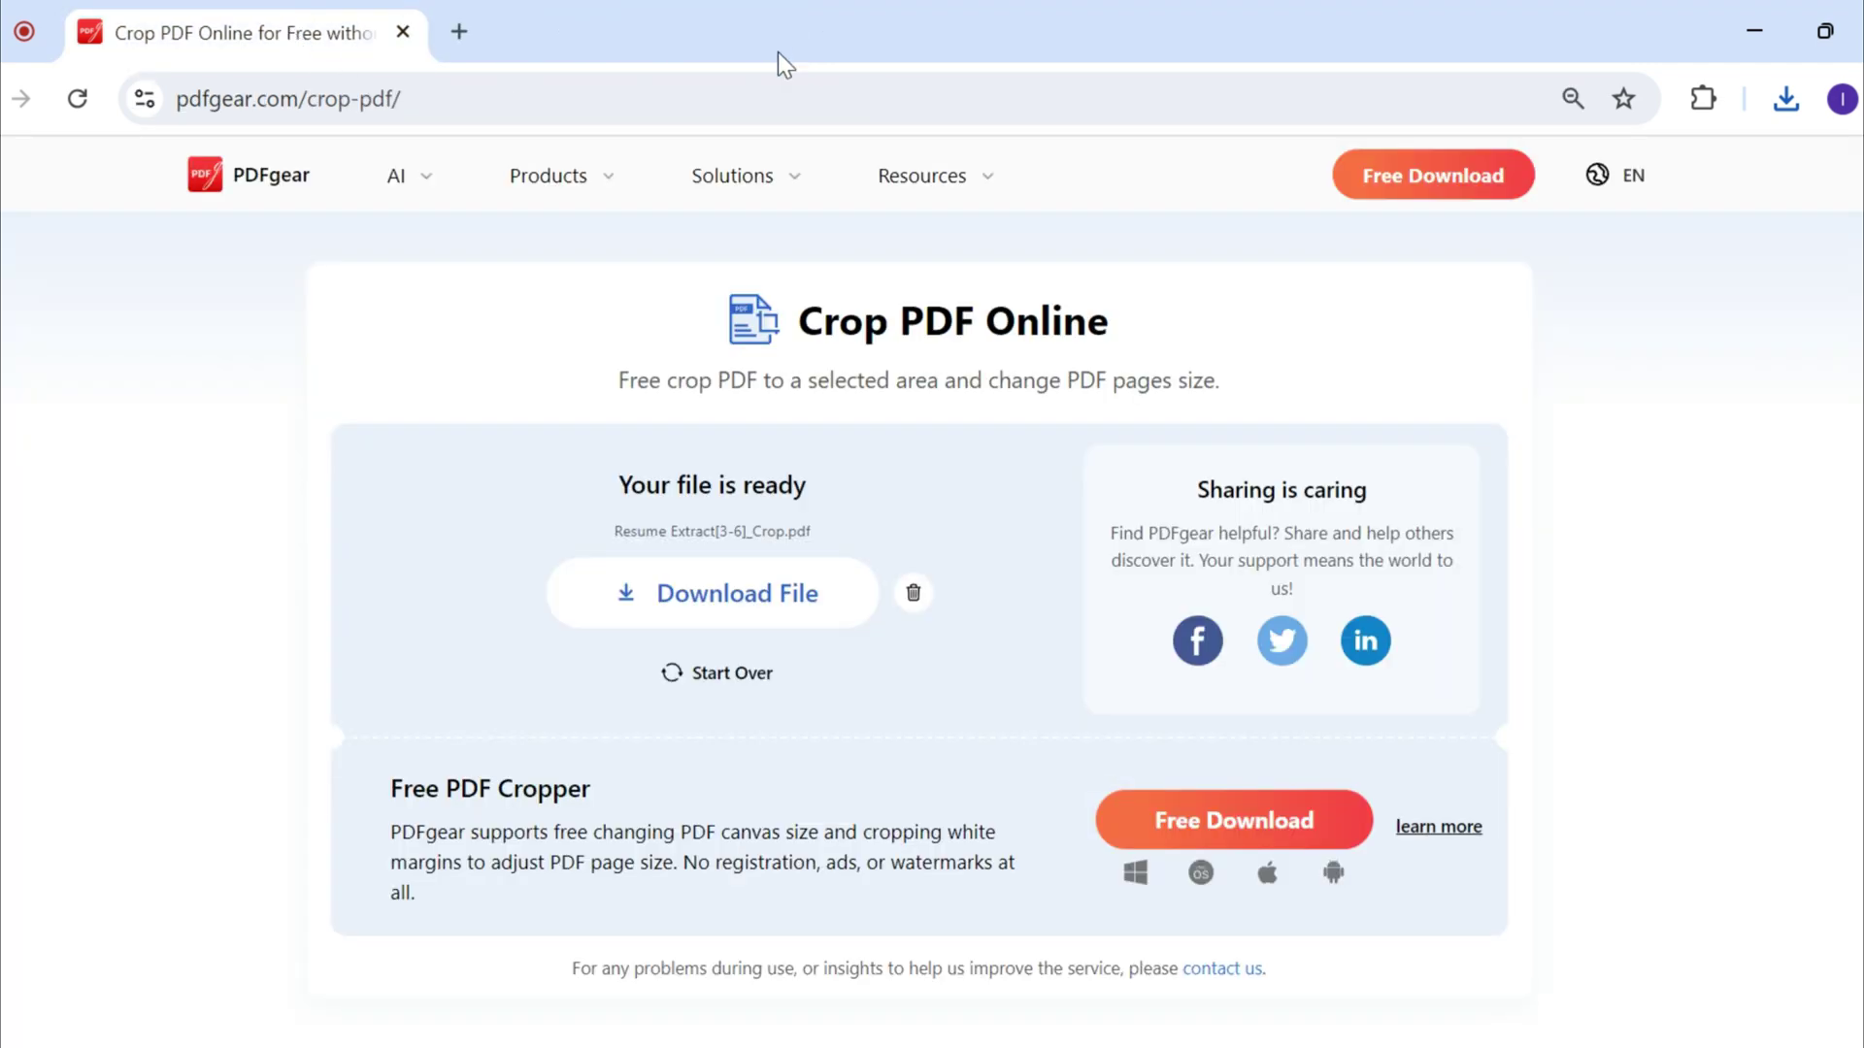
Step: Delete the cropped result and upload Resume Extract[3-6].pdf again
left_click(910, 598)
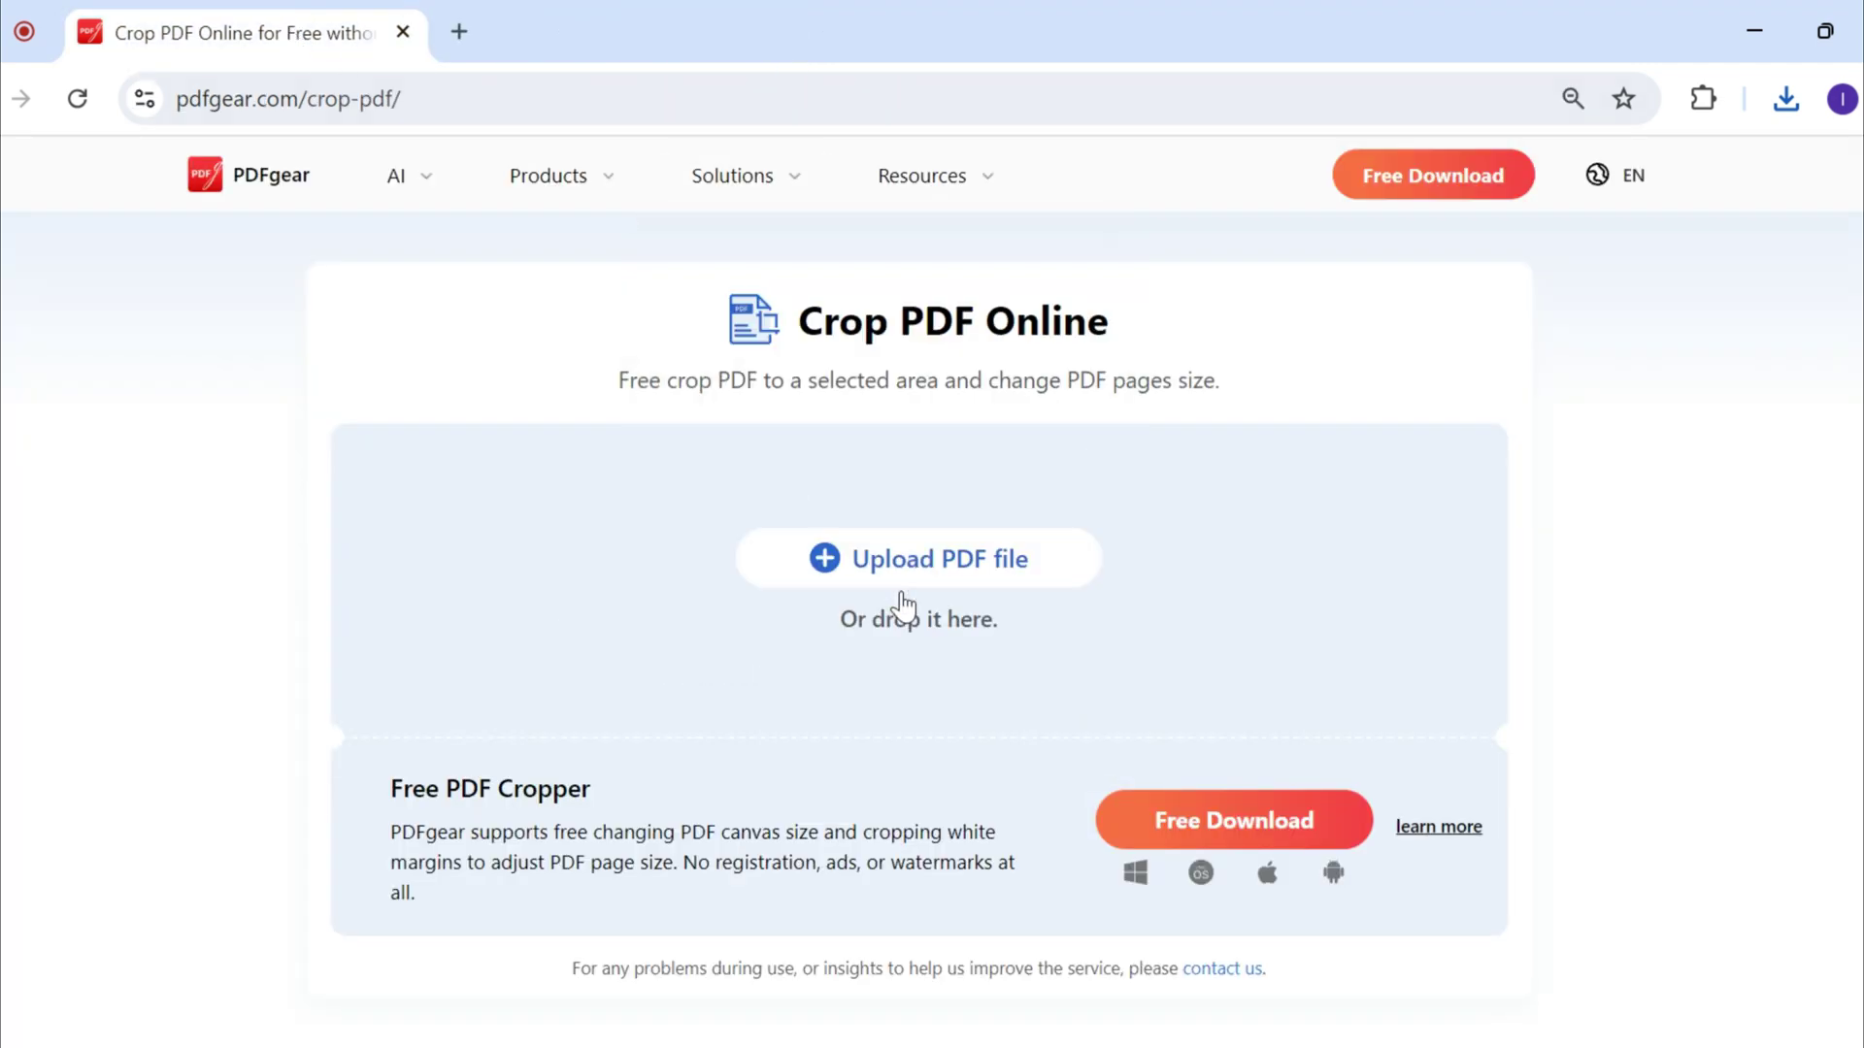
left_click(961, 573)
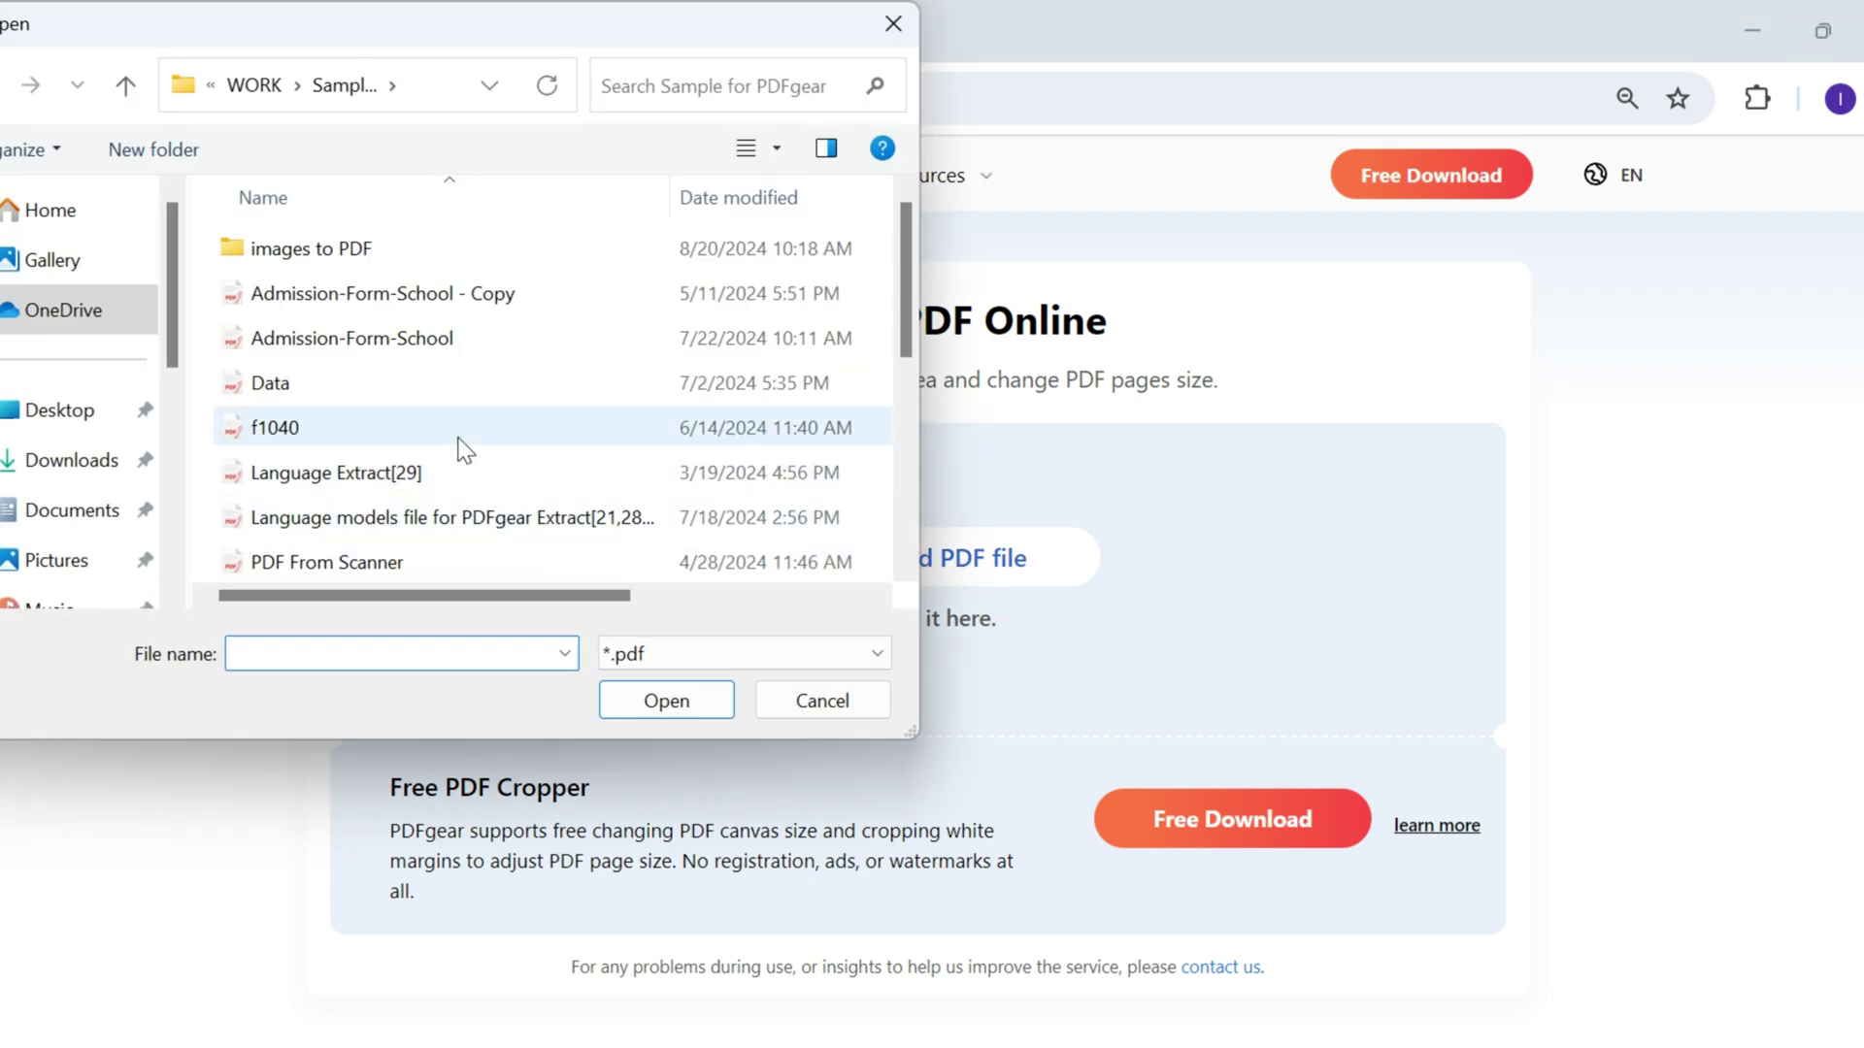
scroll(489, 441, "down", 4)
left_click(459, 341)
left_click(666, 700)
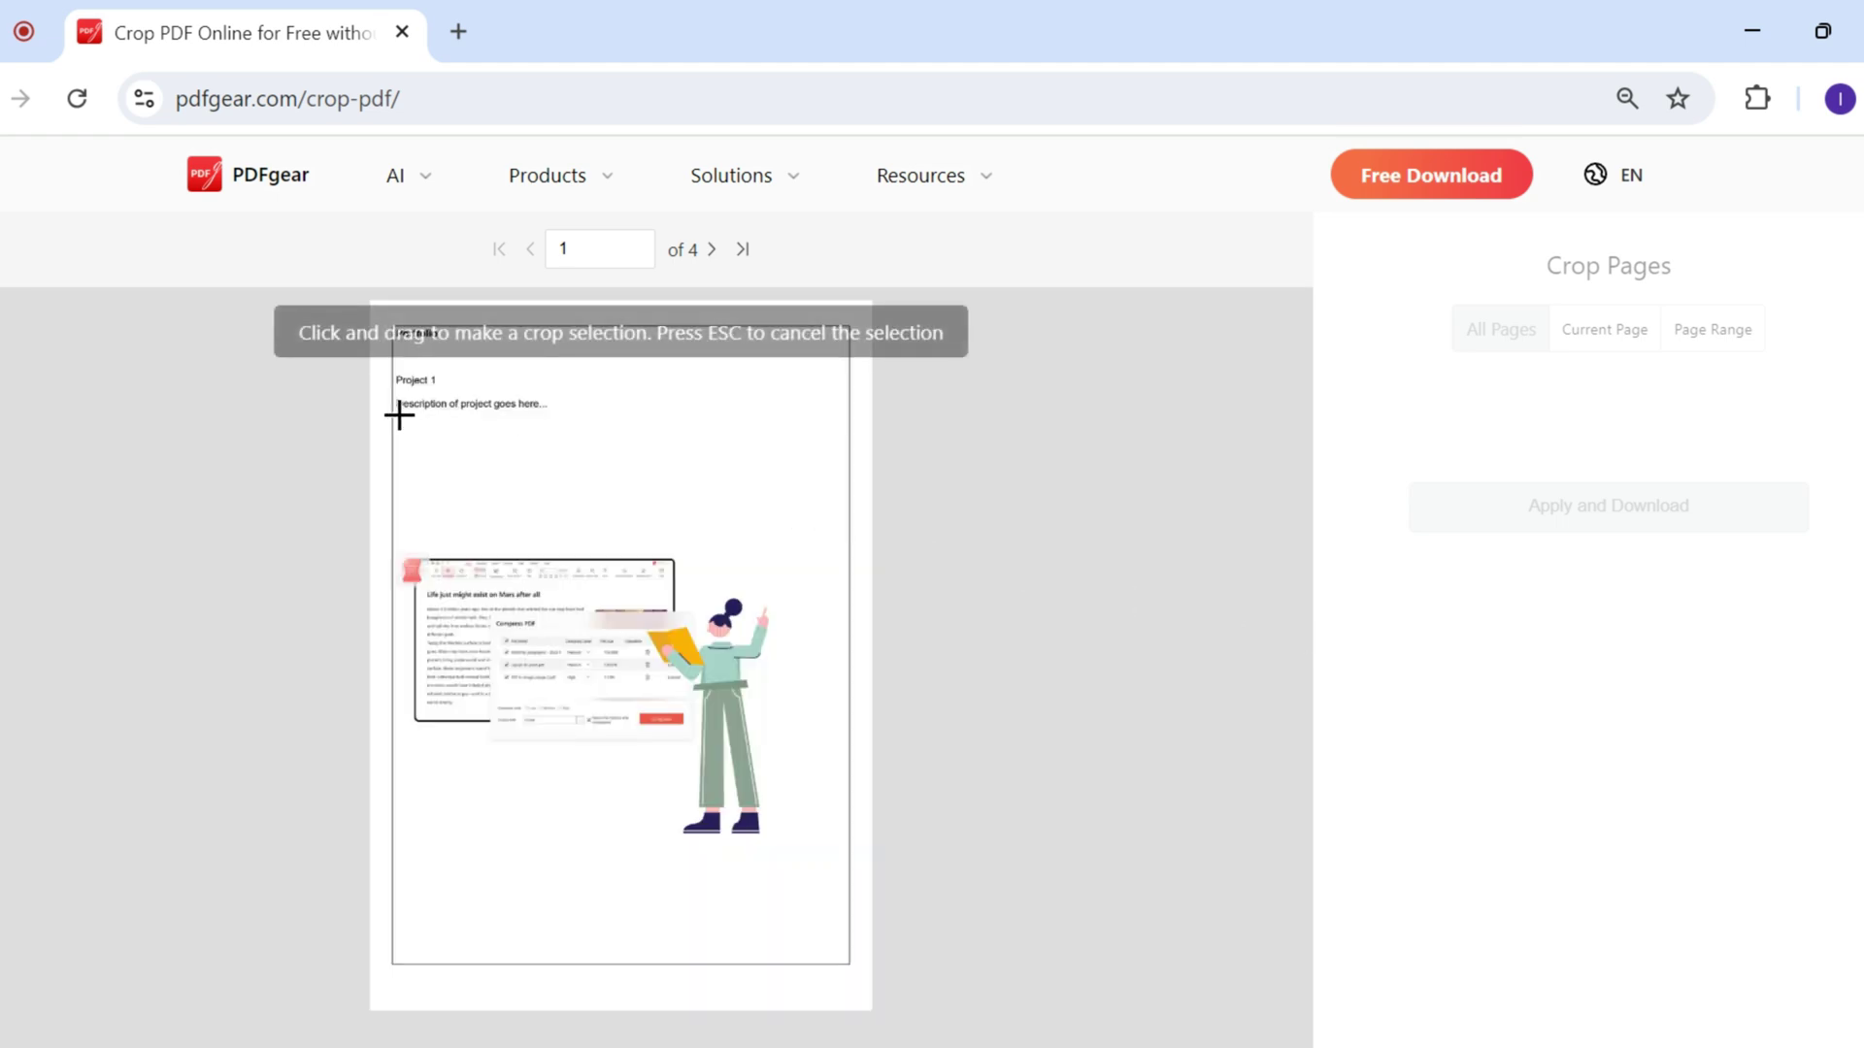
Step: Limit the crop to Current Page and redraw a tight box around page 1's illustration
mouse_move(399, 415)
left_mouse_down()
mouse_move(422, 467)
mouse_move(777, 845)
mouse_move(845, 859)
left_mouse_up()
left_click(1596, 335)
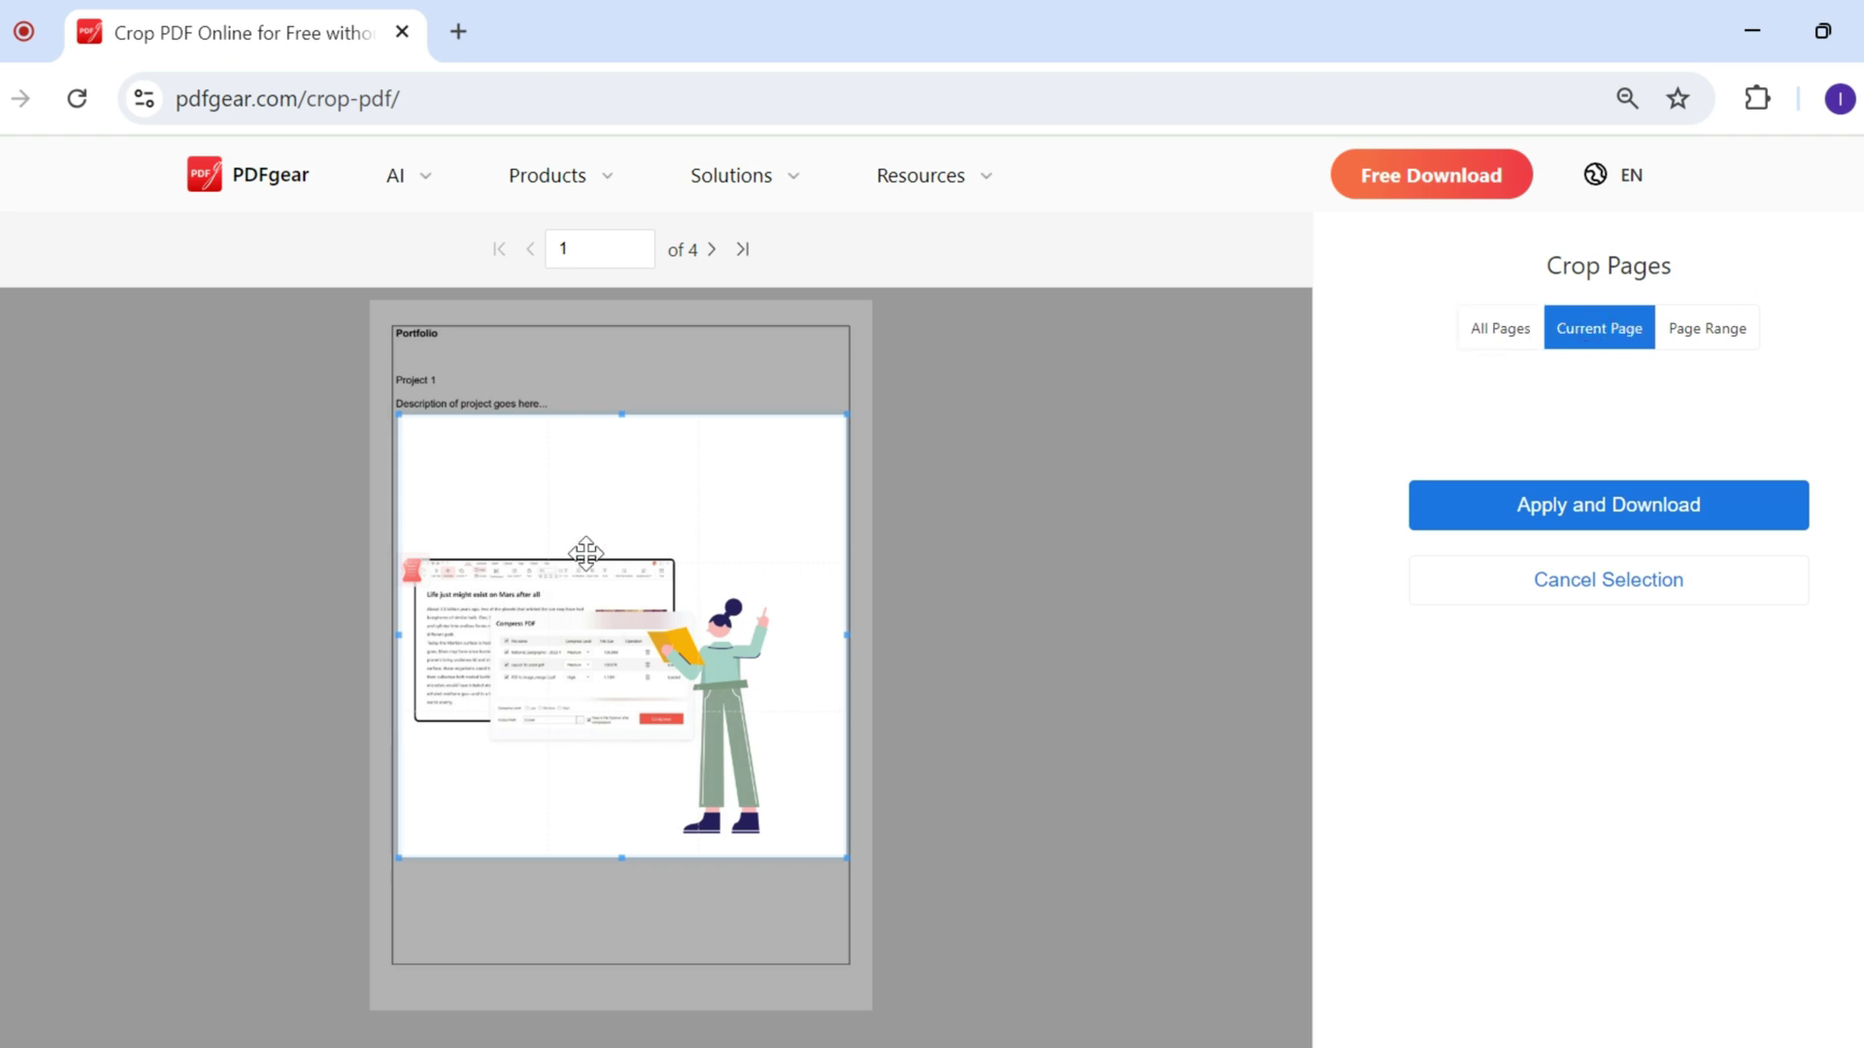
left_click(1570, 583)
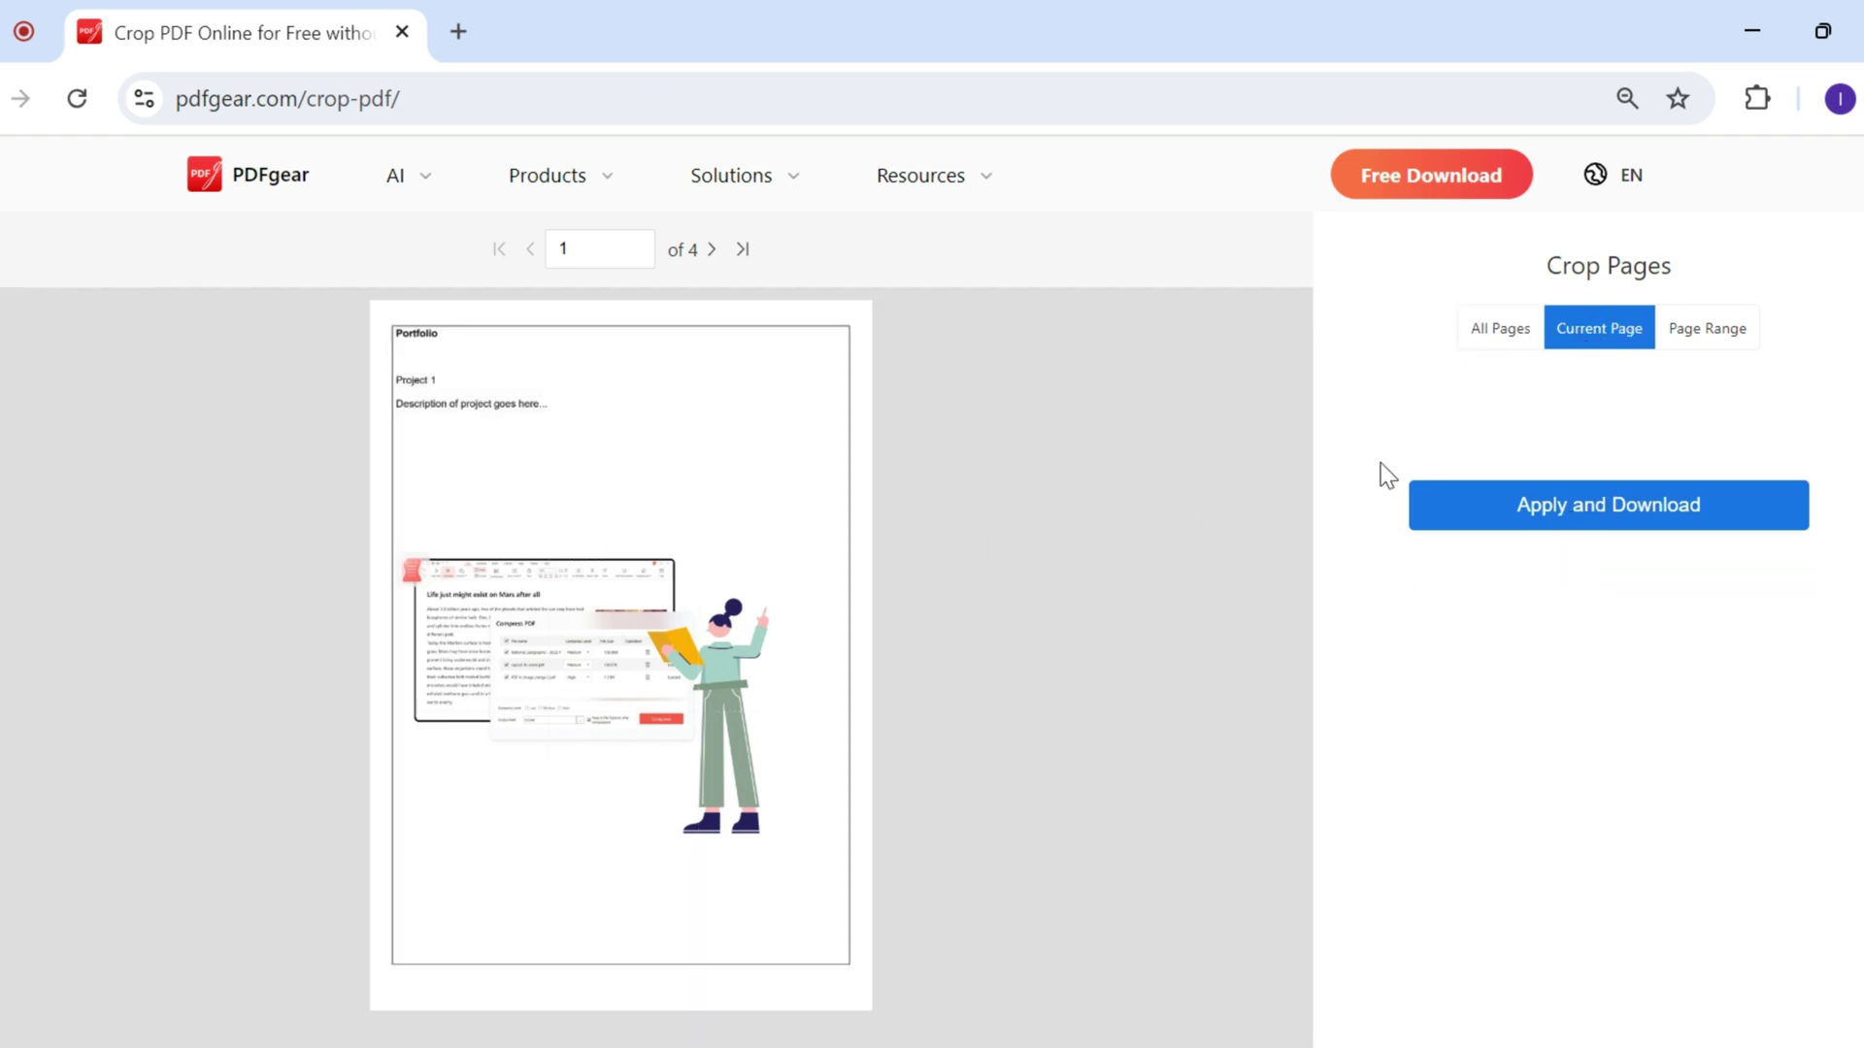
mouse_move(395, 531)
left_mouse_down()
mouse_move(825, 851)
mouse_move(849, 840)
left_mouse_up()
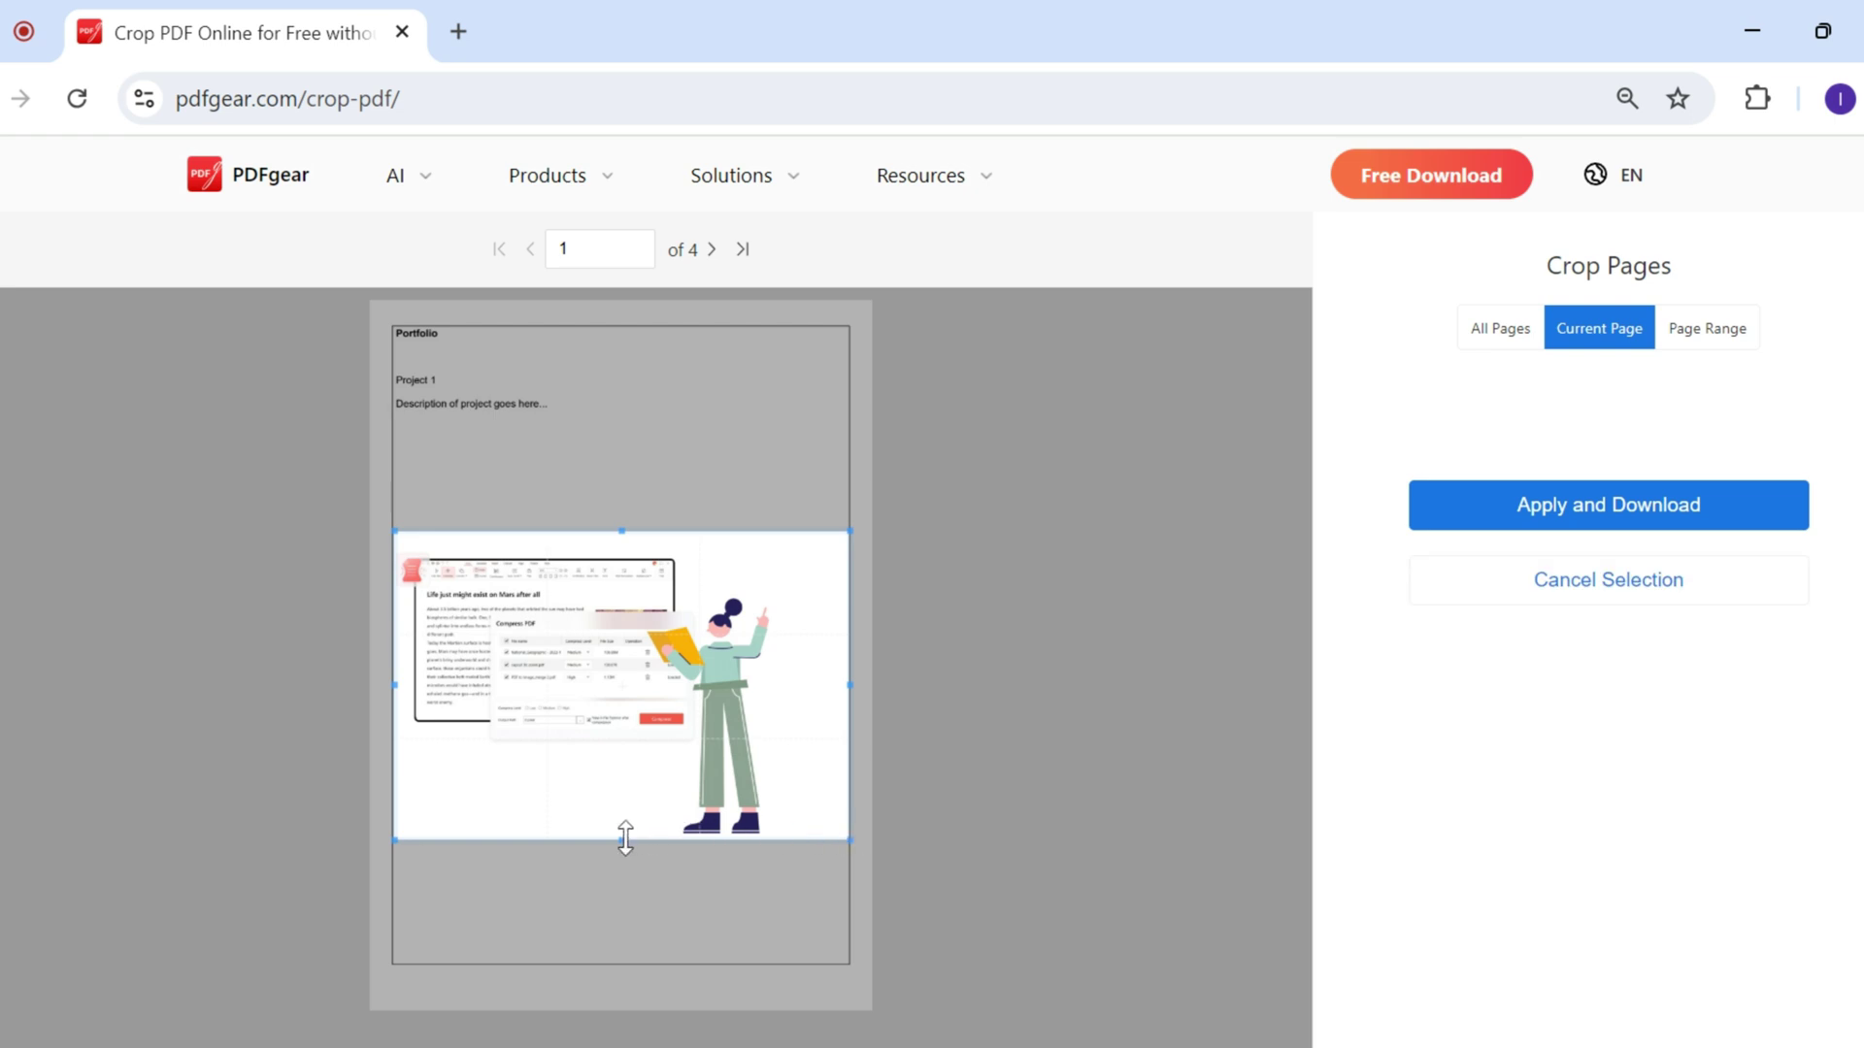
mouse_move(622, 840)
left_mouse_down()
mouse_move(630, 880)
mouse_move(628, 856)
left_mouse_up()
mouse_move(850, 699)
left_mouse_down()
mouse_move(826, 714)
mouse_move(983, 725)
left_mouse_up()
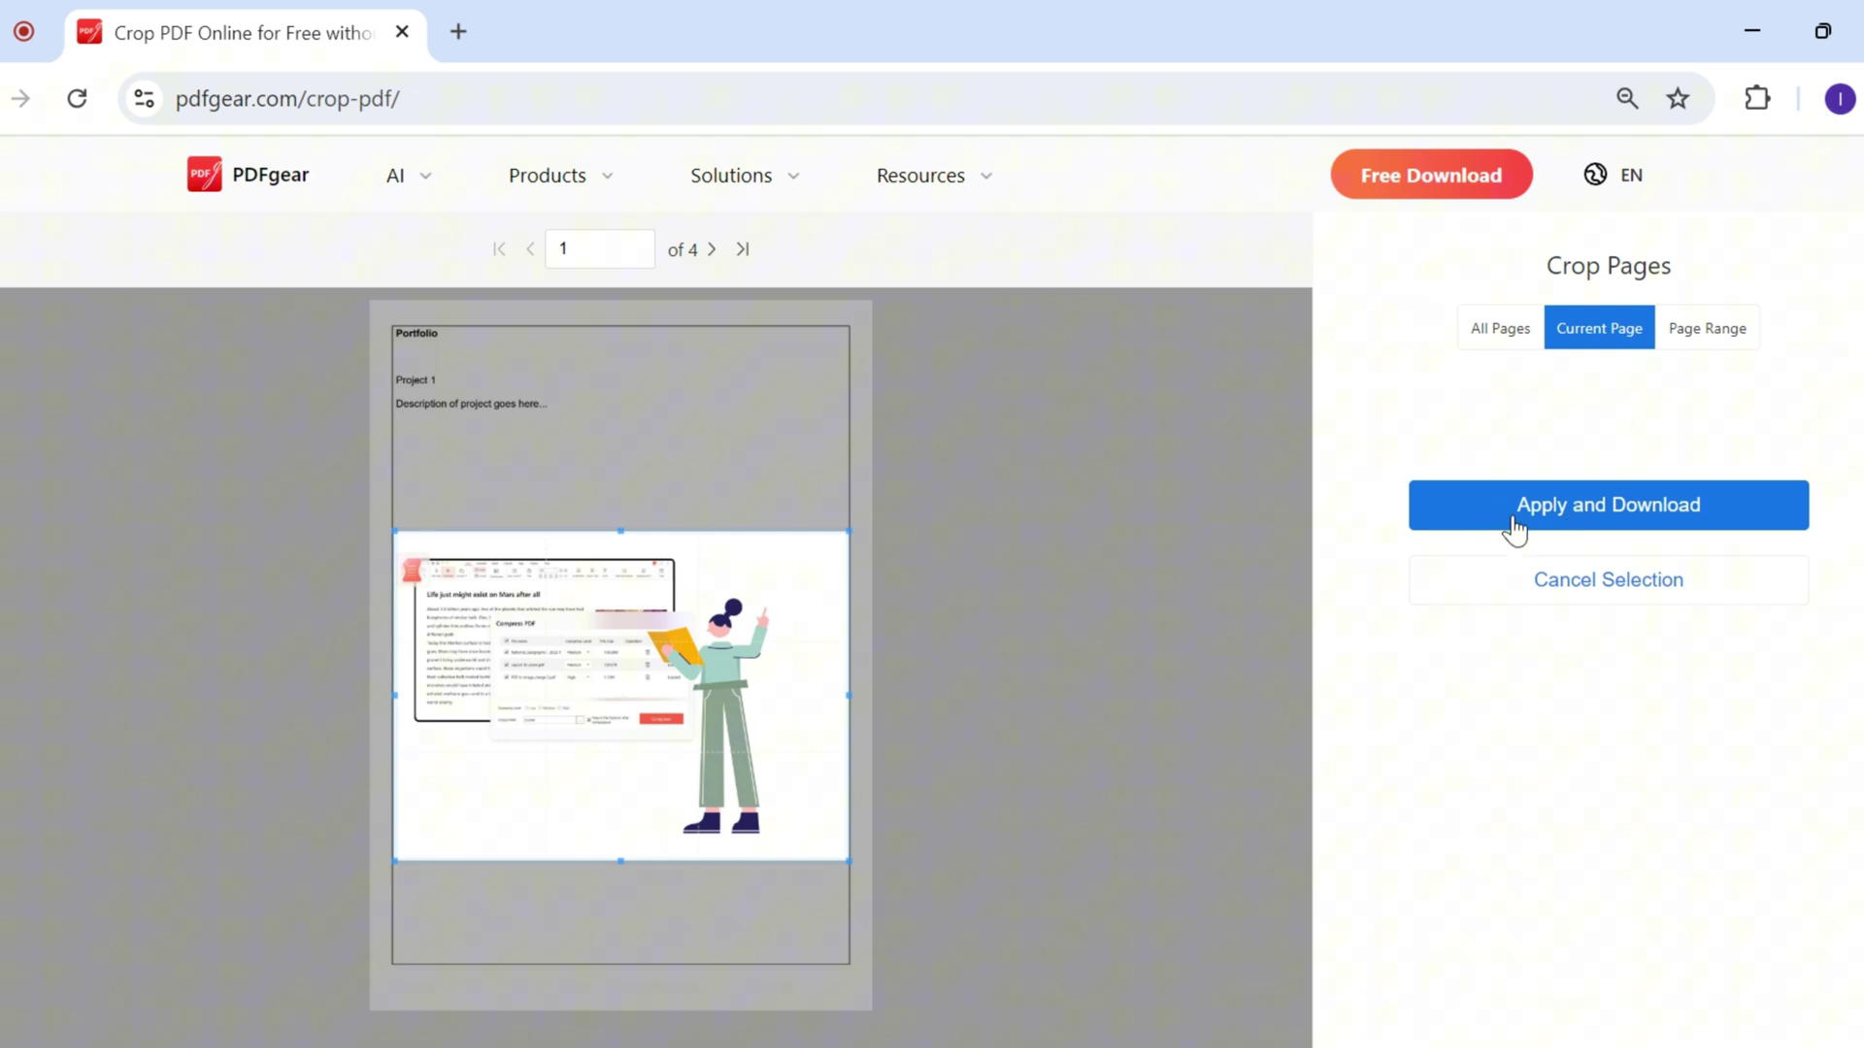
Step: Apply the page-1 crop, download it, and compare pages 2 and 3 in Chrome
left_click(1602, 510)
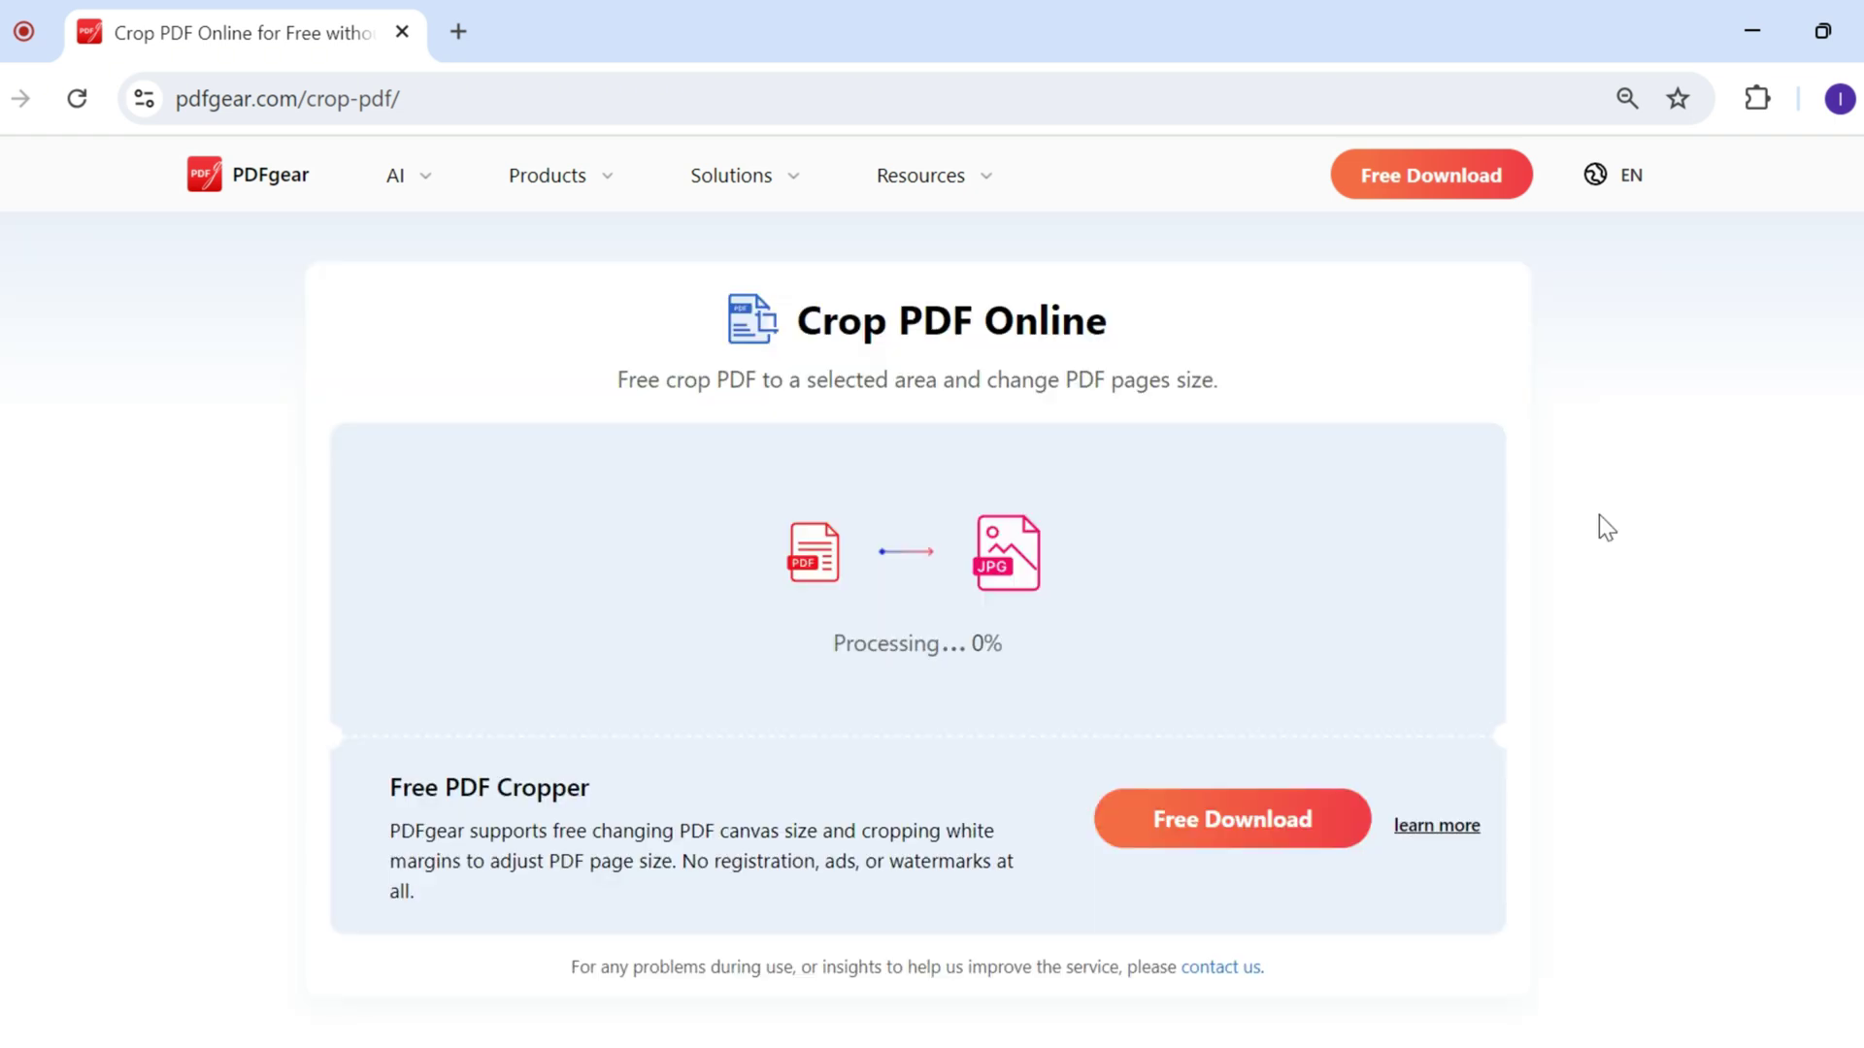
left_click(720, 598)
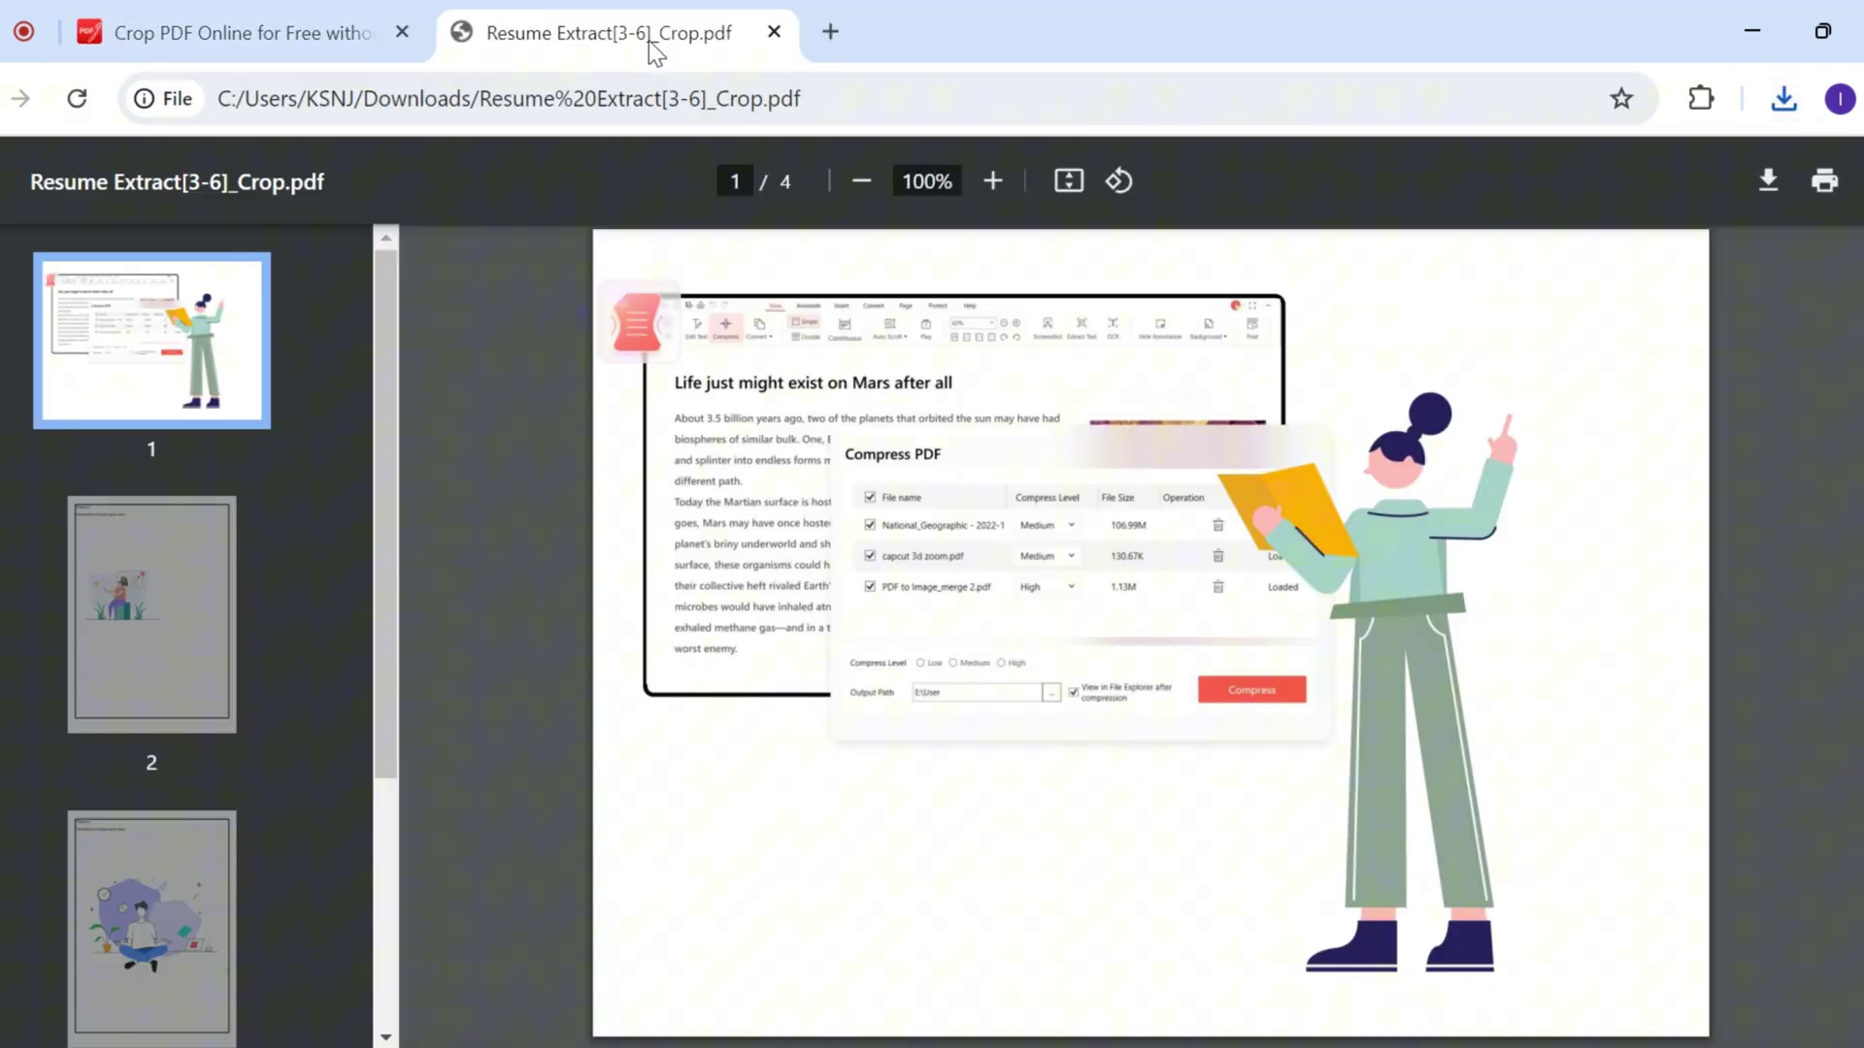
scroll(175, 638, "down", 1)
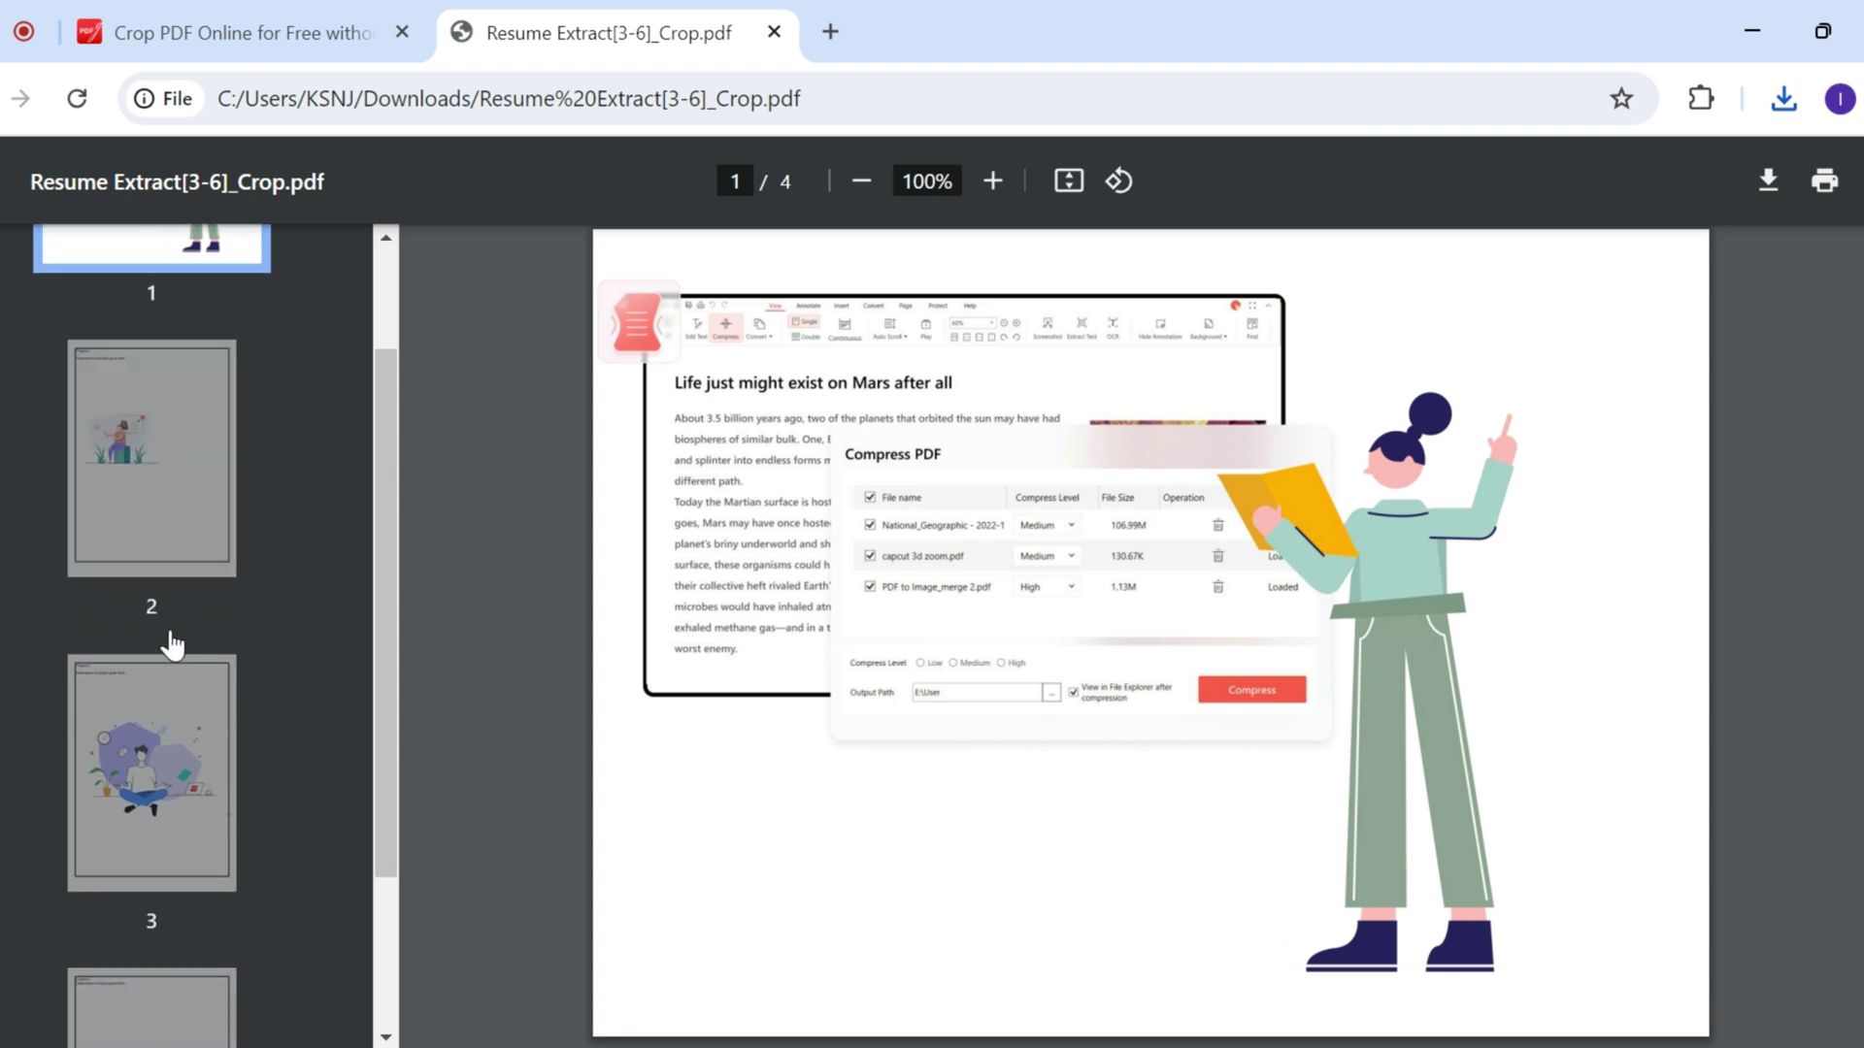
left_click(174, 519)
left_click(160, 732)
scroll(1085, 682, "up", 2)
scroll(1091, 677, "up", 5)
scroll(1103, 684, "down", 6, "ctrl")
scroll(1175, 572, "down", 5)
scroll(1174, 583, "up", 5)
scroll(1155, 608, "up", 2, "ctrl")
scroll(1171, 587, "up", 2)
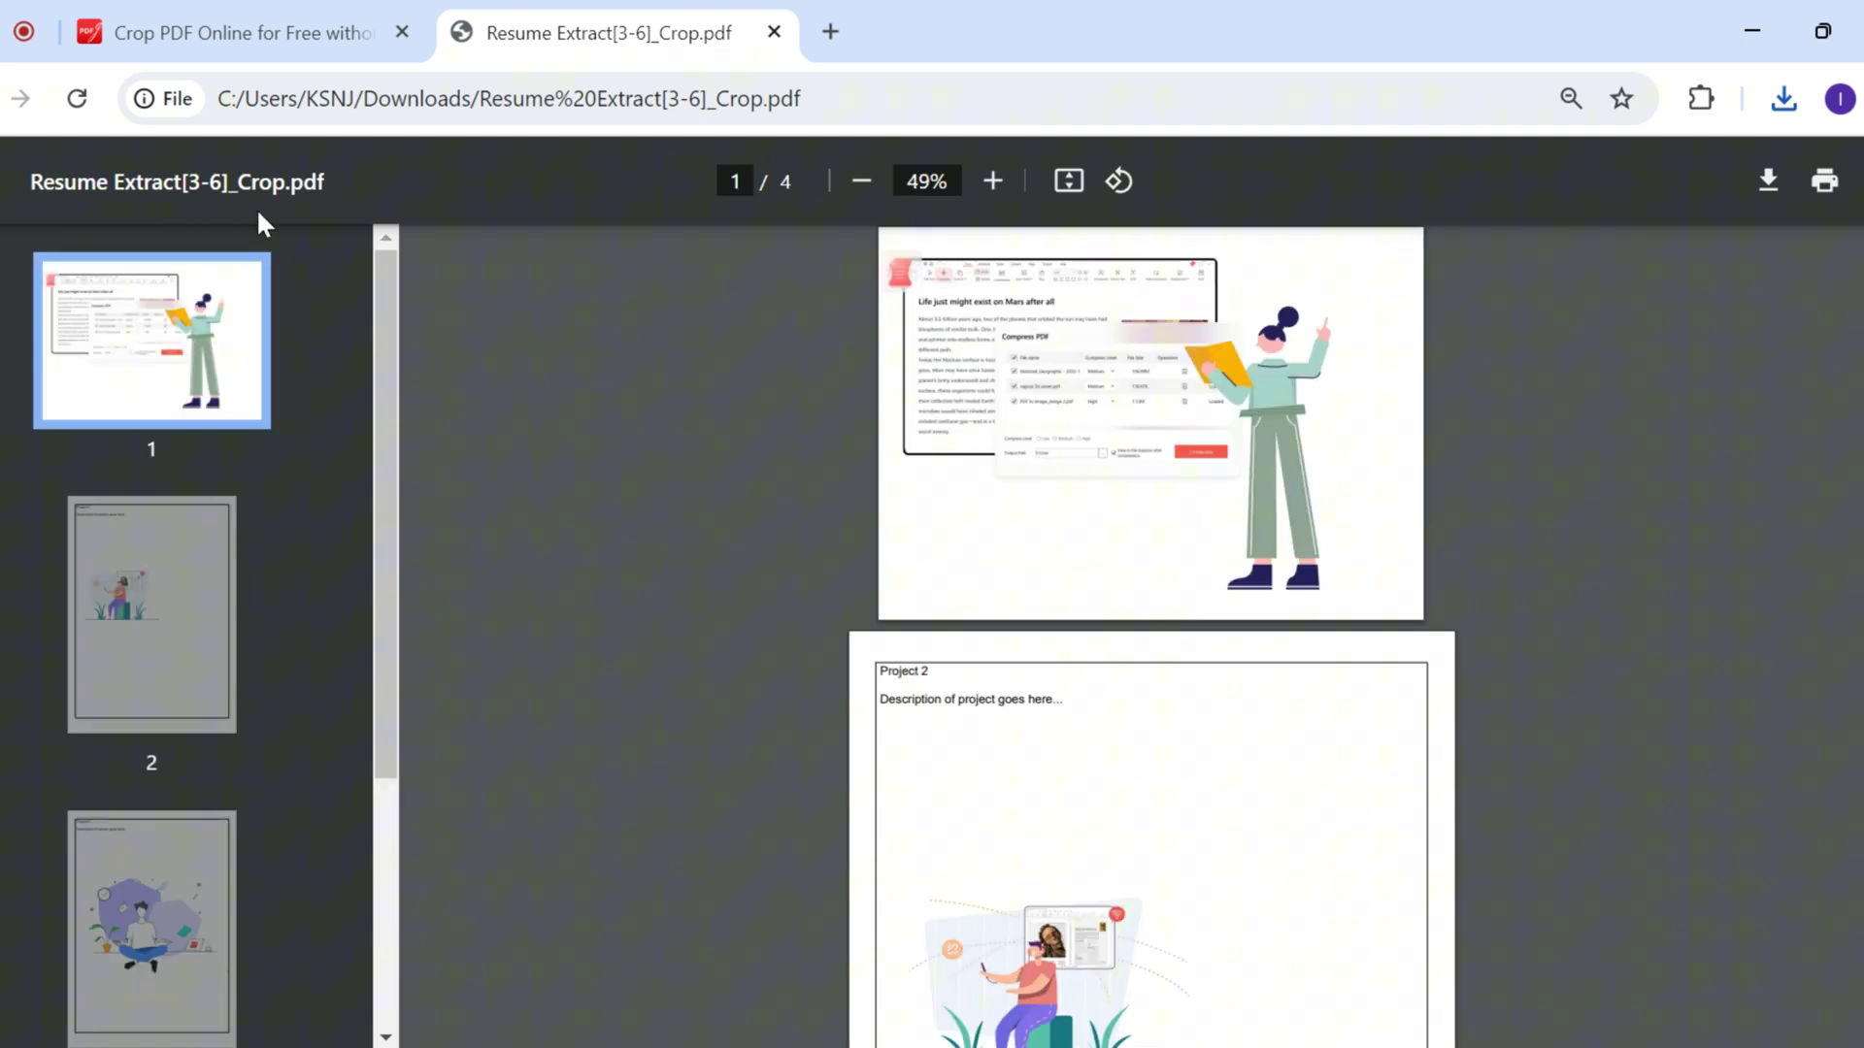
left_click(300, 38)
Step: Close the cropped PDF, delete the result, and upload Resume Extract[3-6].pdf a third time
left_click(774, 32)
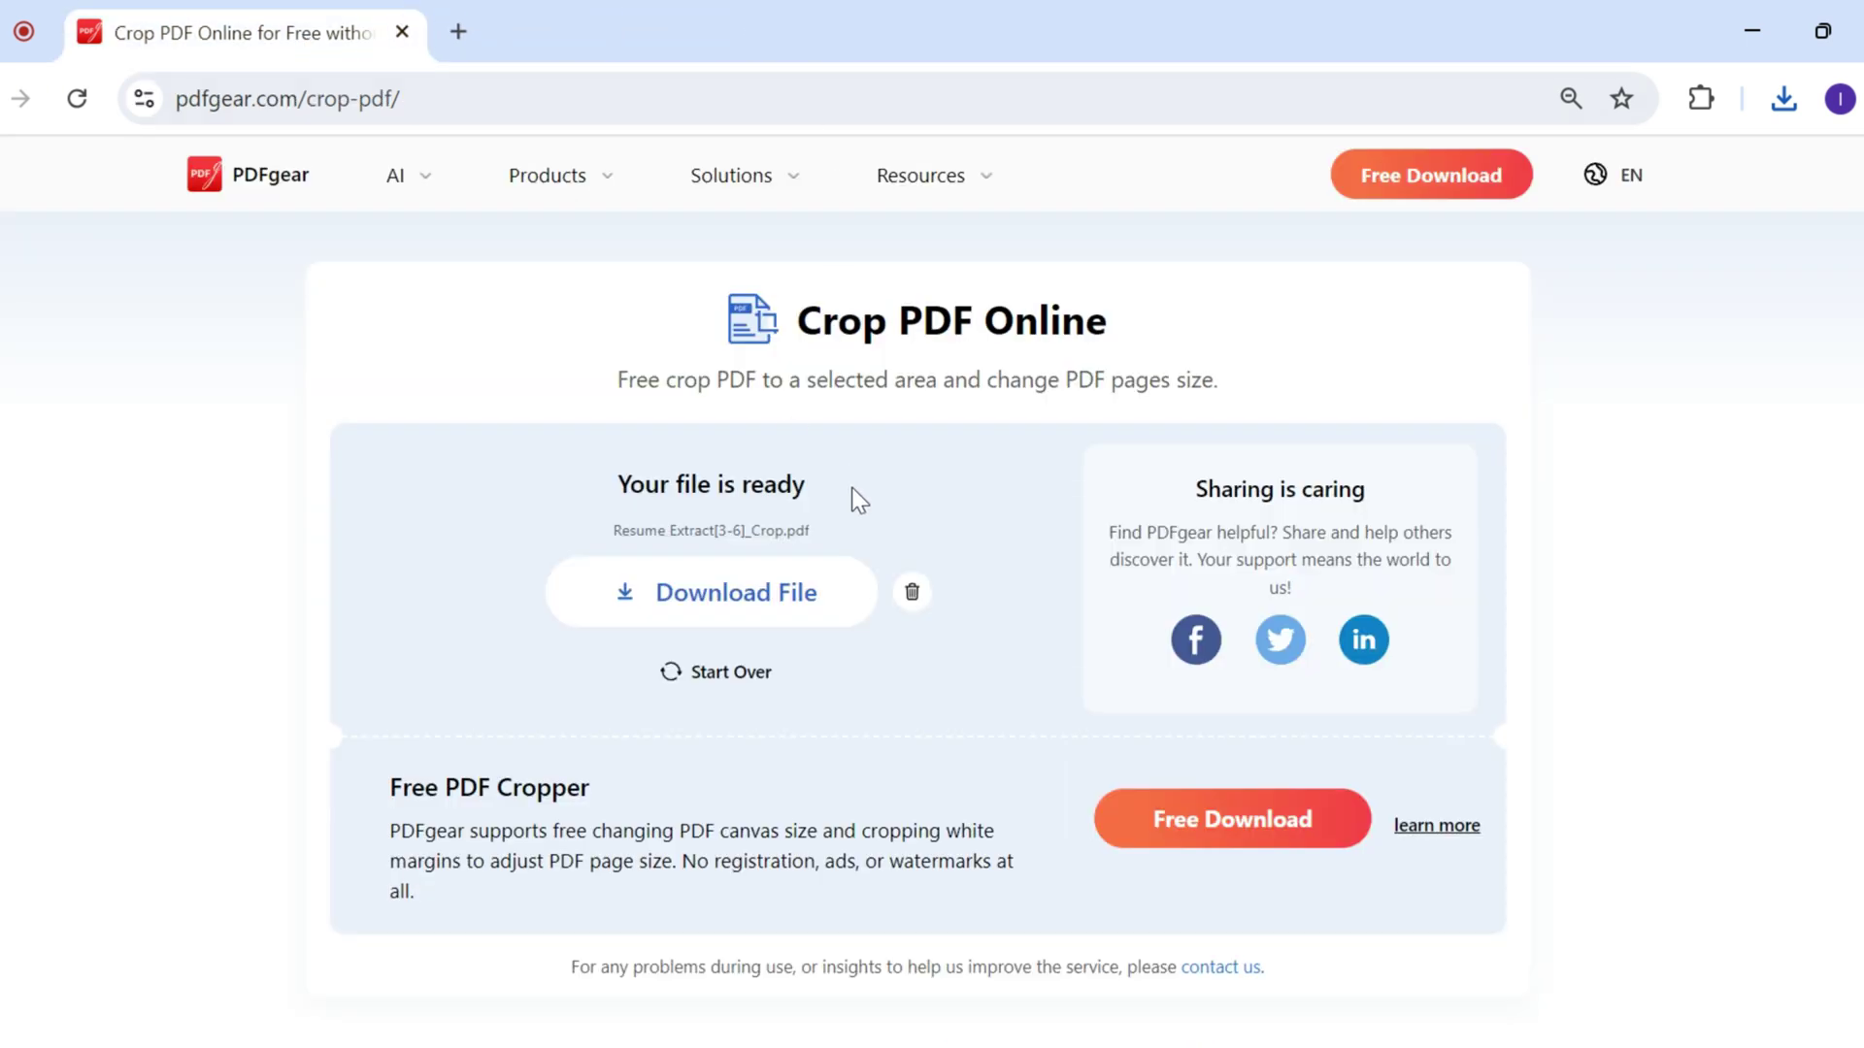
left_click(911, 591)
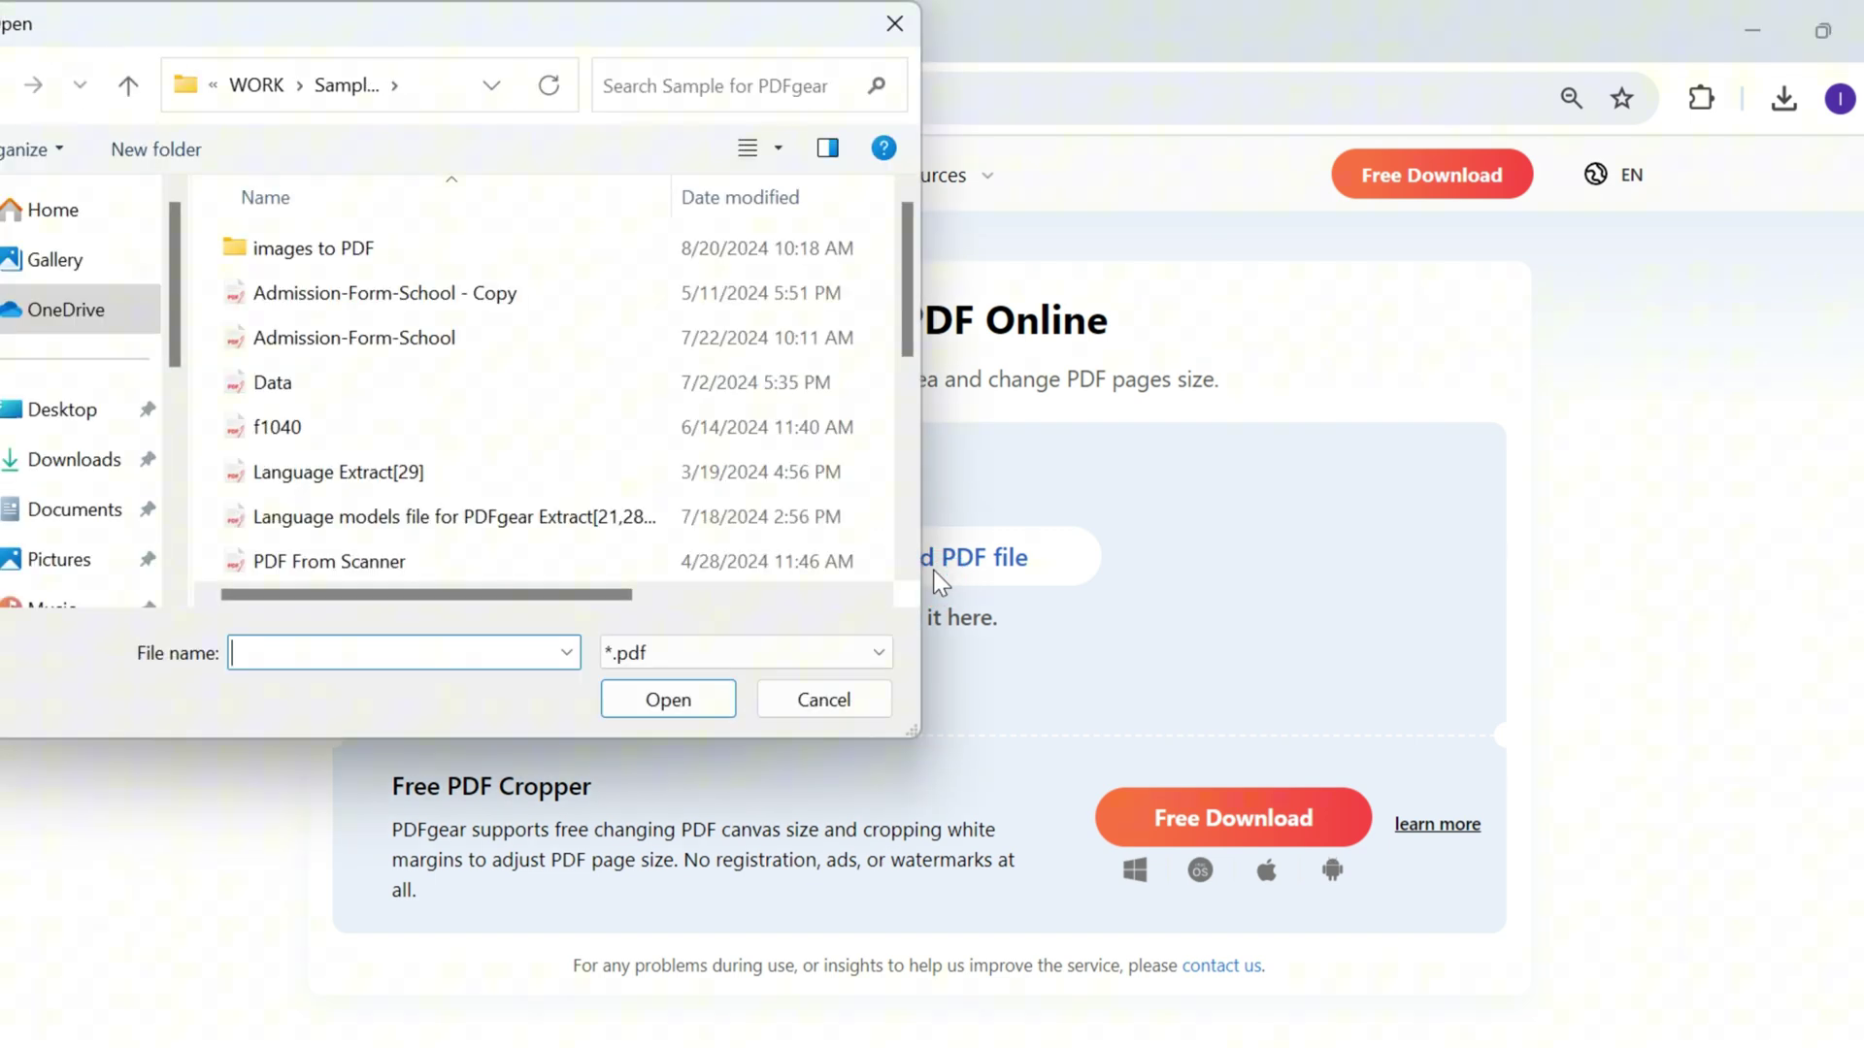
scroll(438, 533, "down", 3)
left_click(407, 355)
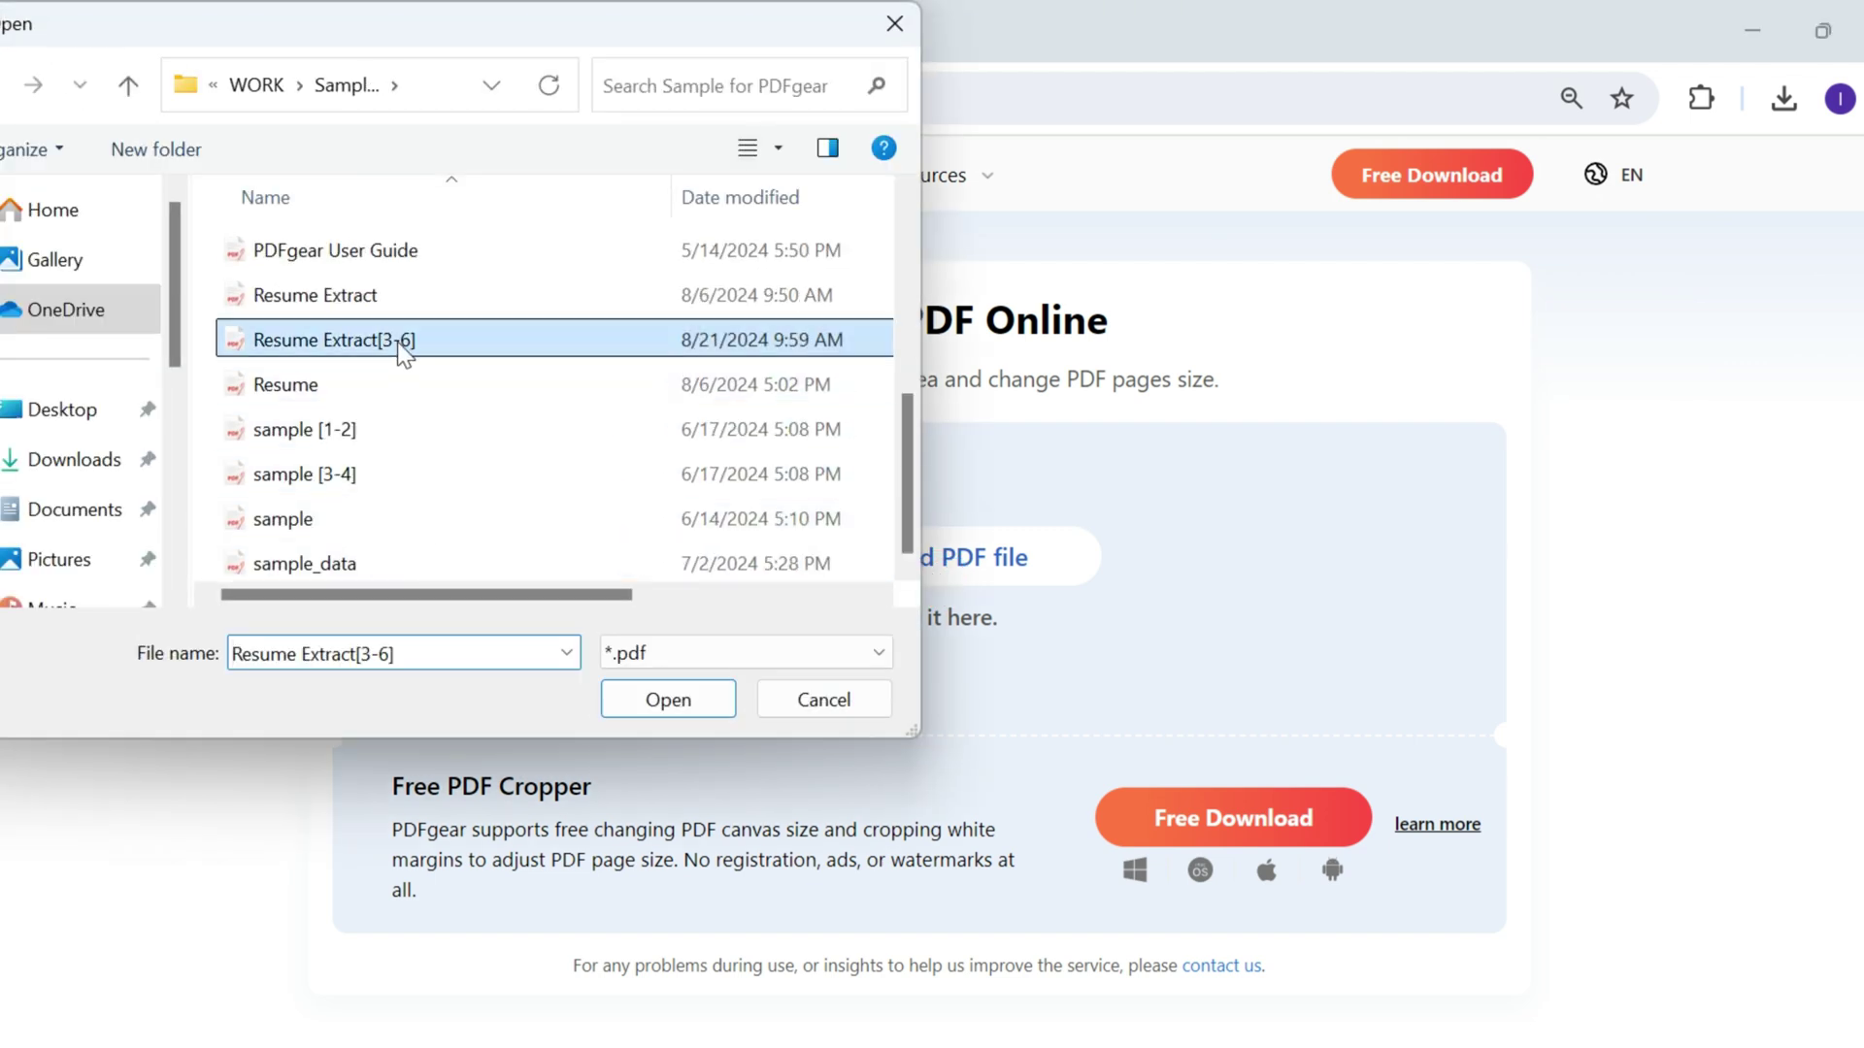
left_click(695, 698)
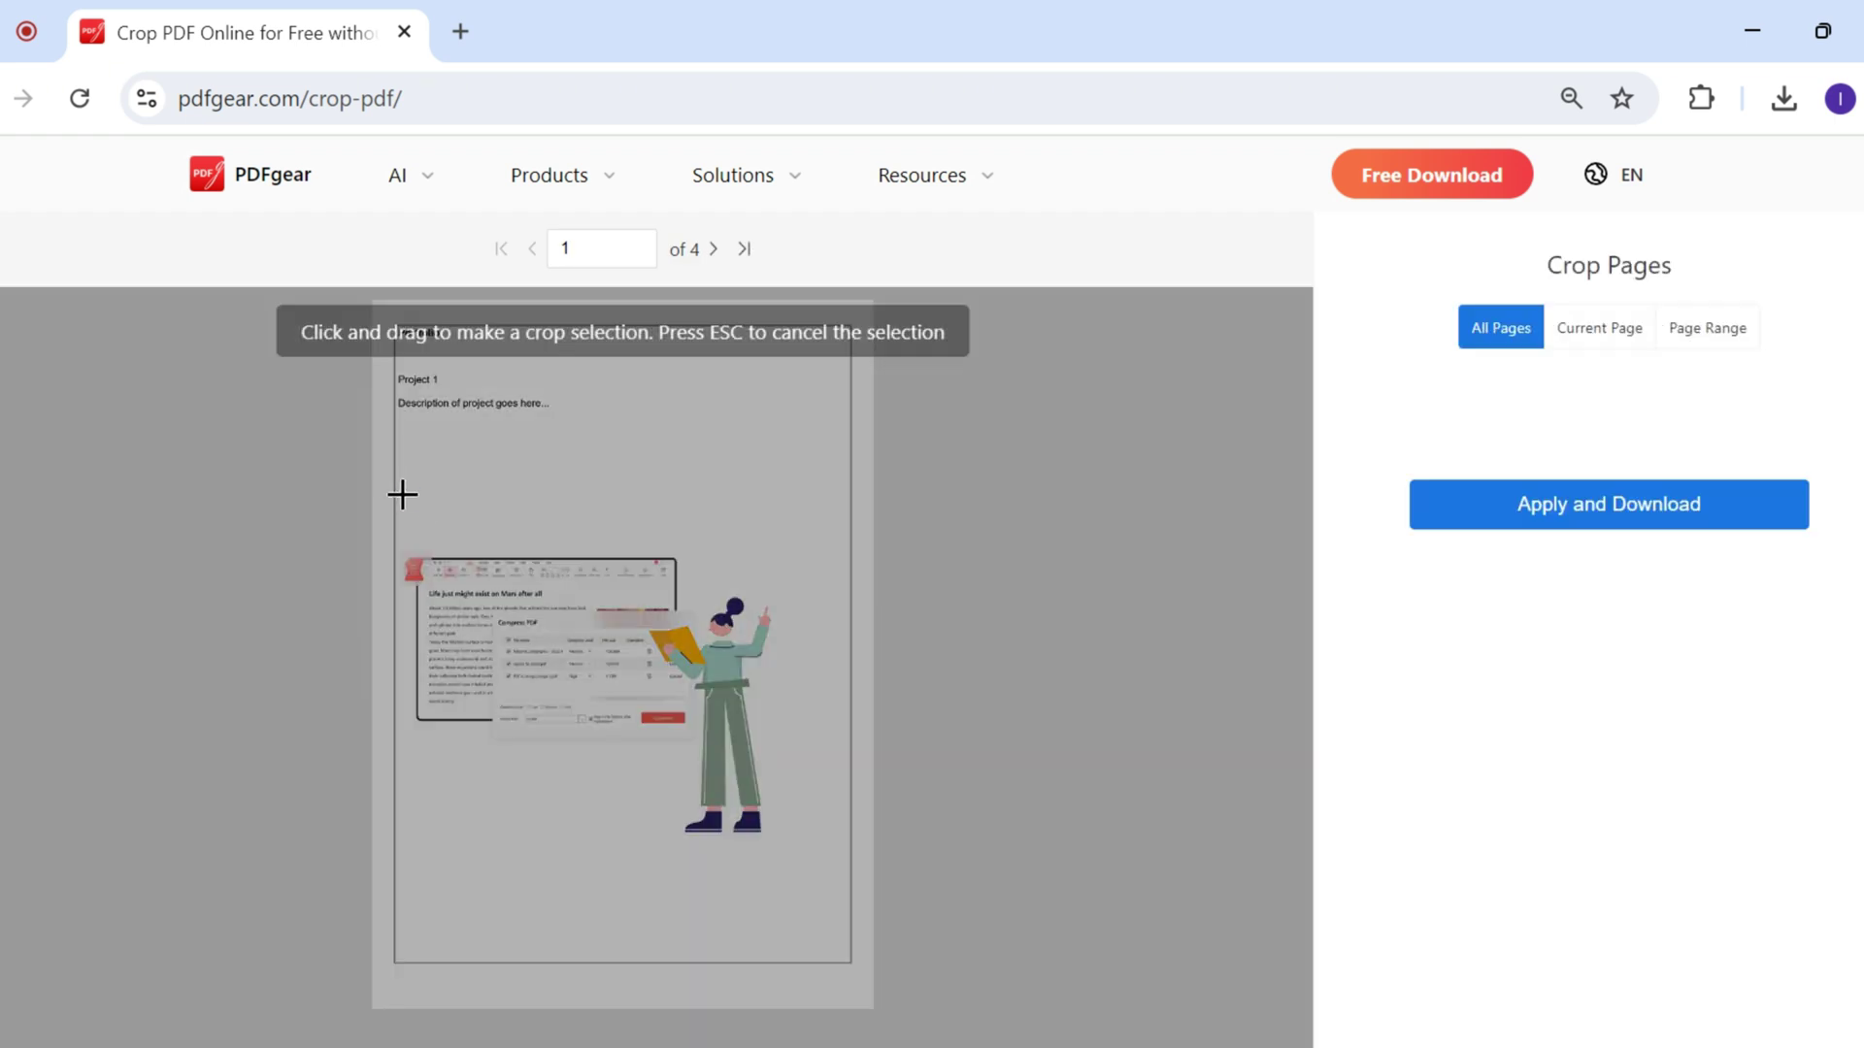
Step: Crop the illustration area on page range 1,2 and generate the file
left_click_drag(401, 493, 852, 869)
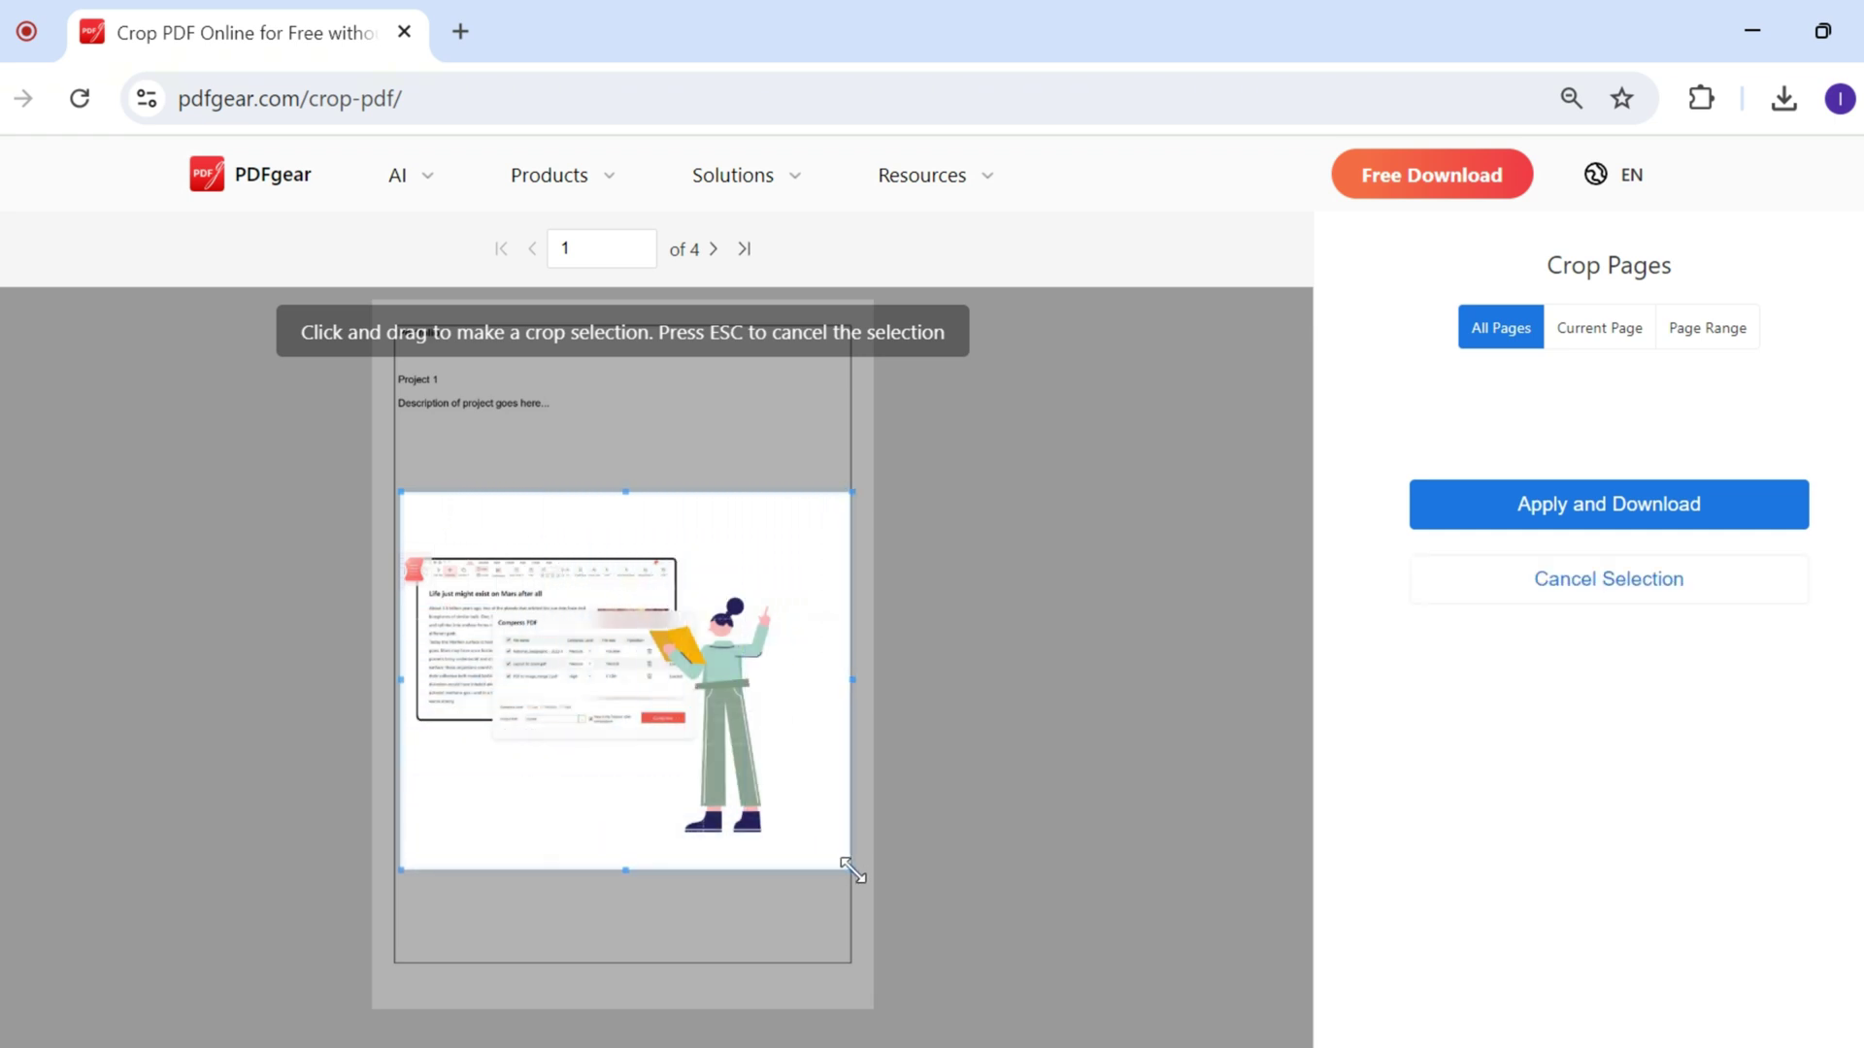
left_click(1718, 330)
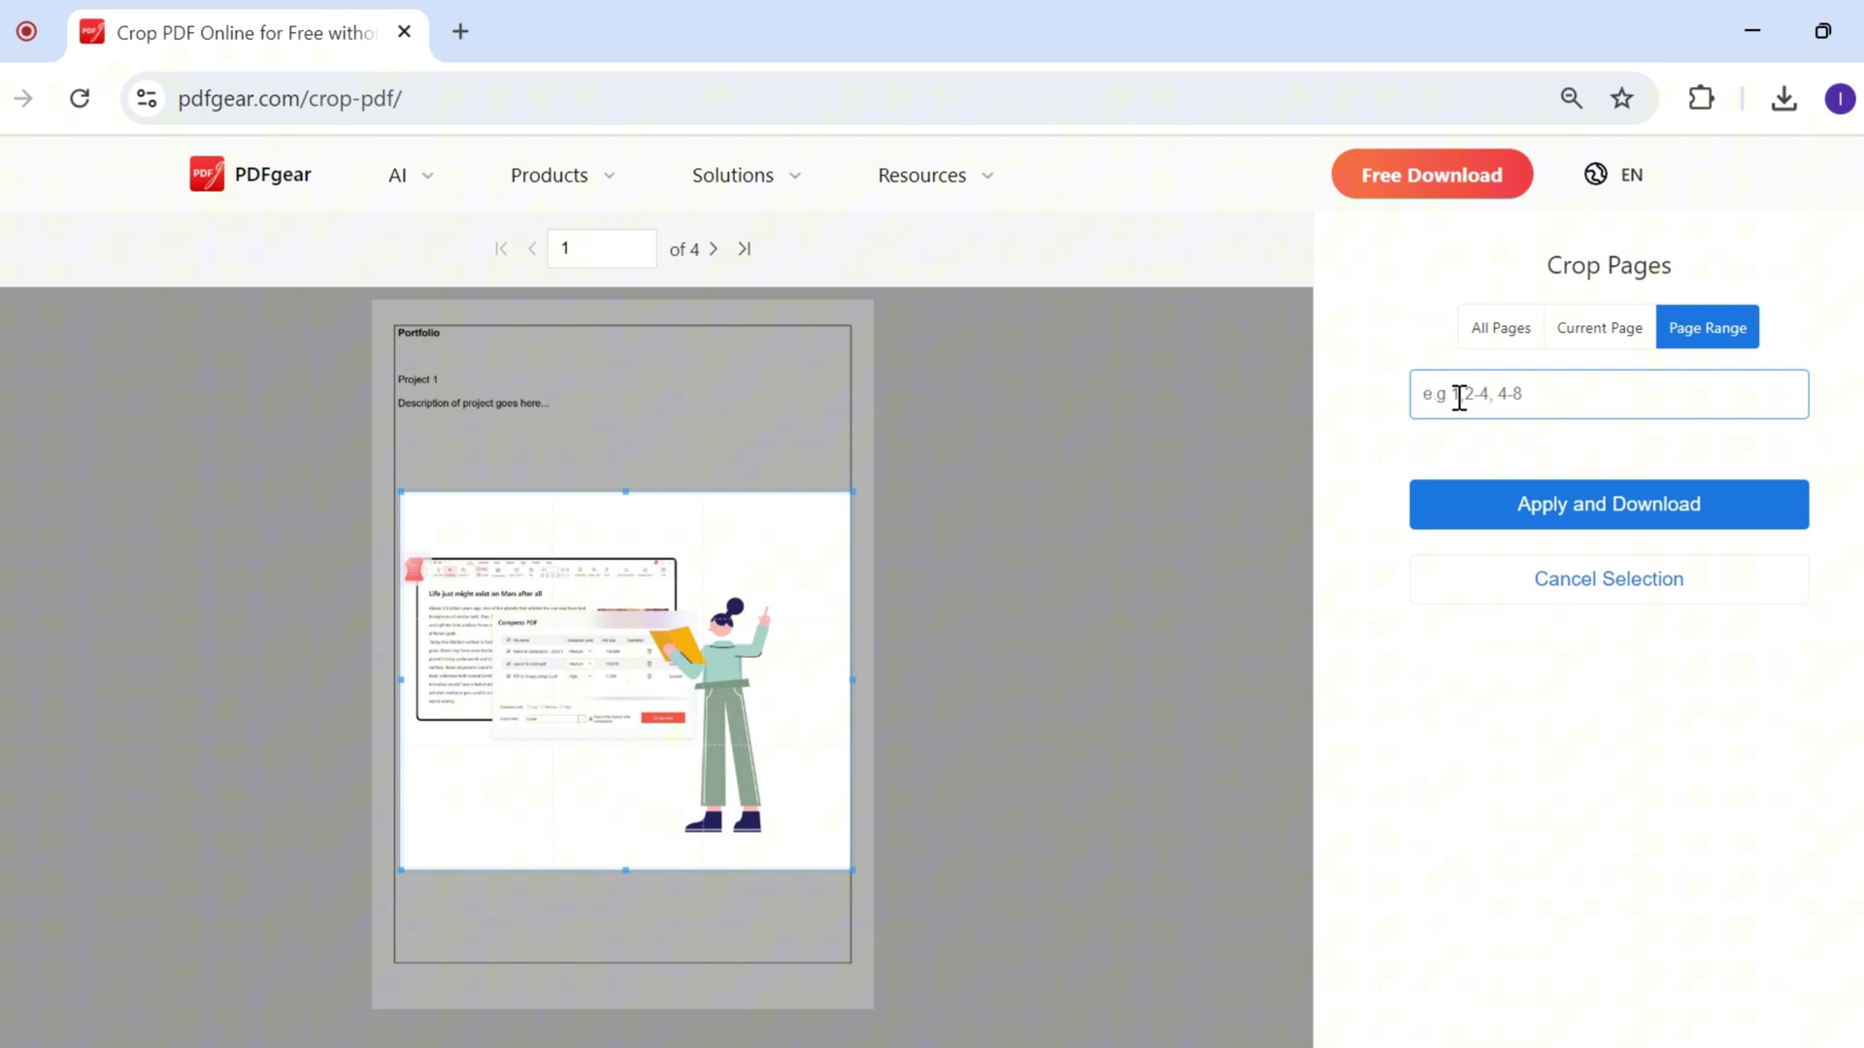
type("1,2")
left_click(1589, 510)
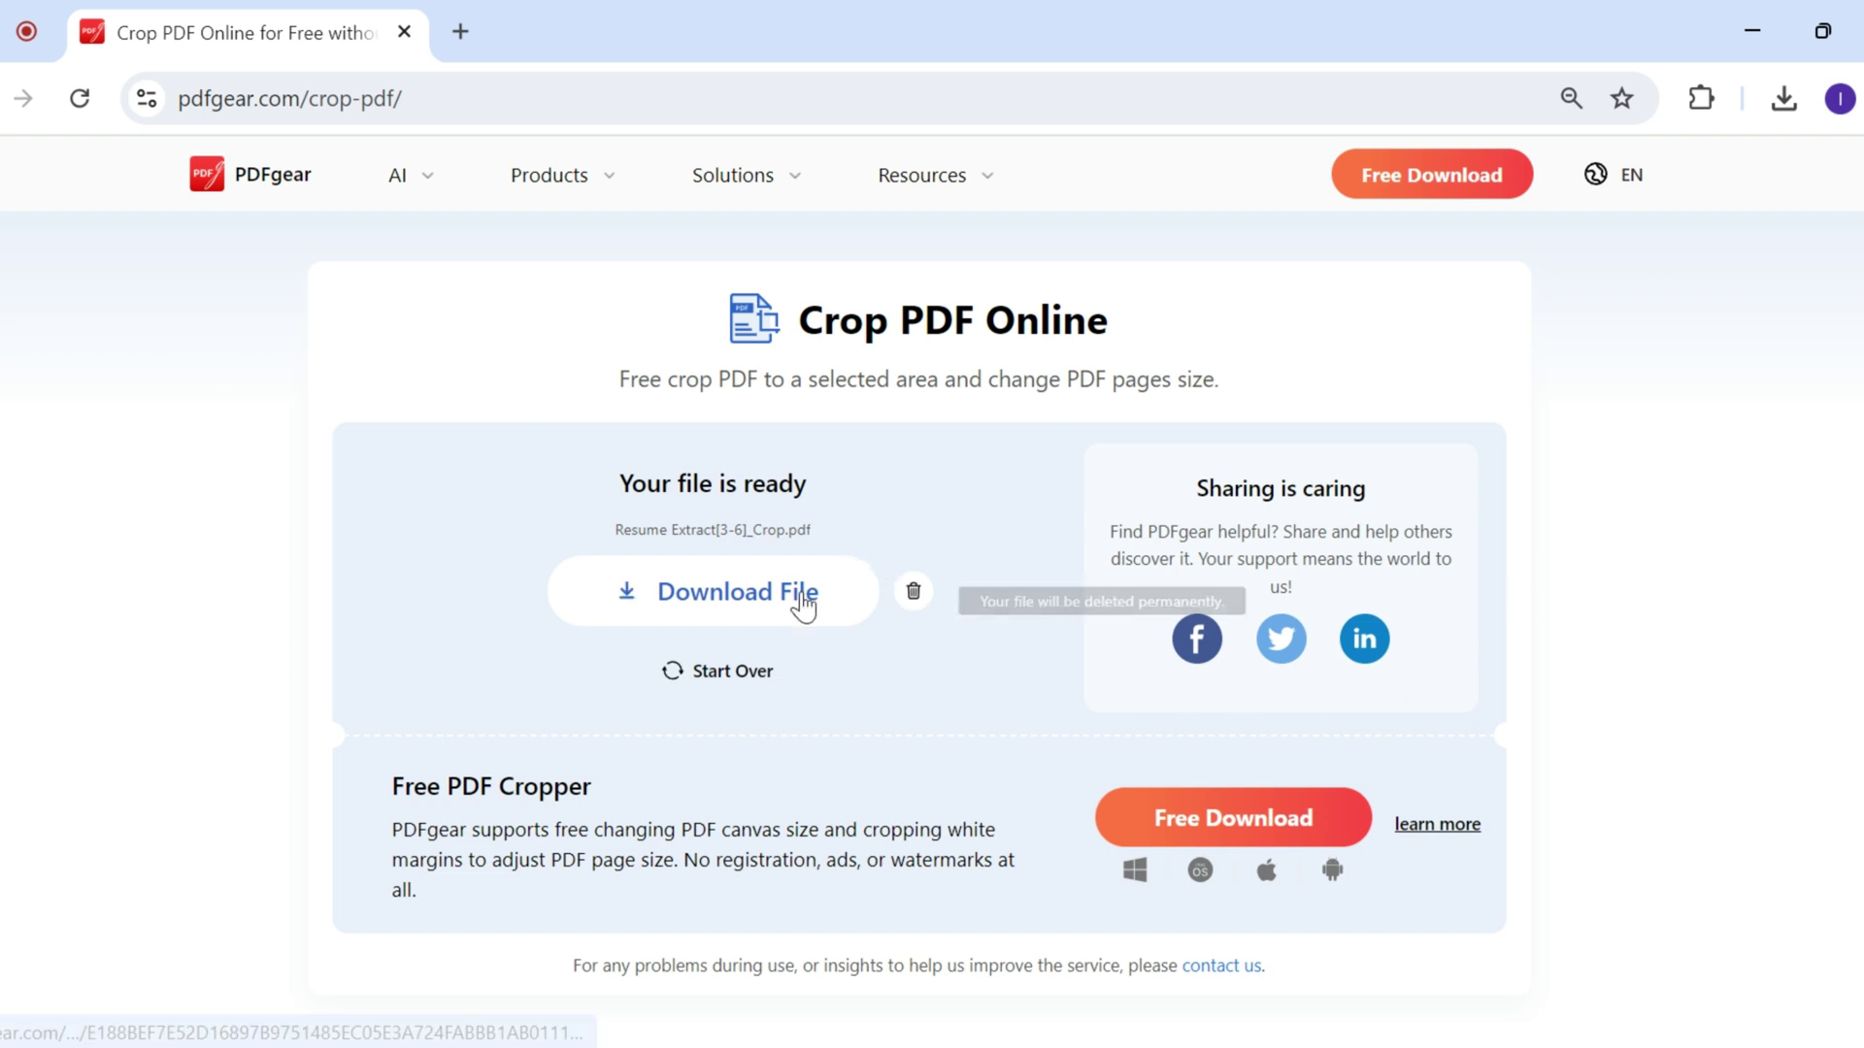
Step: Download the pages 1–2 cropped PDF and view its page 2 thumbnail
left_click(801, 603)
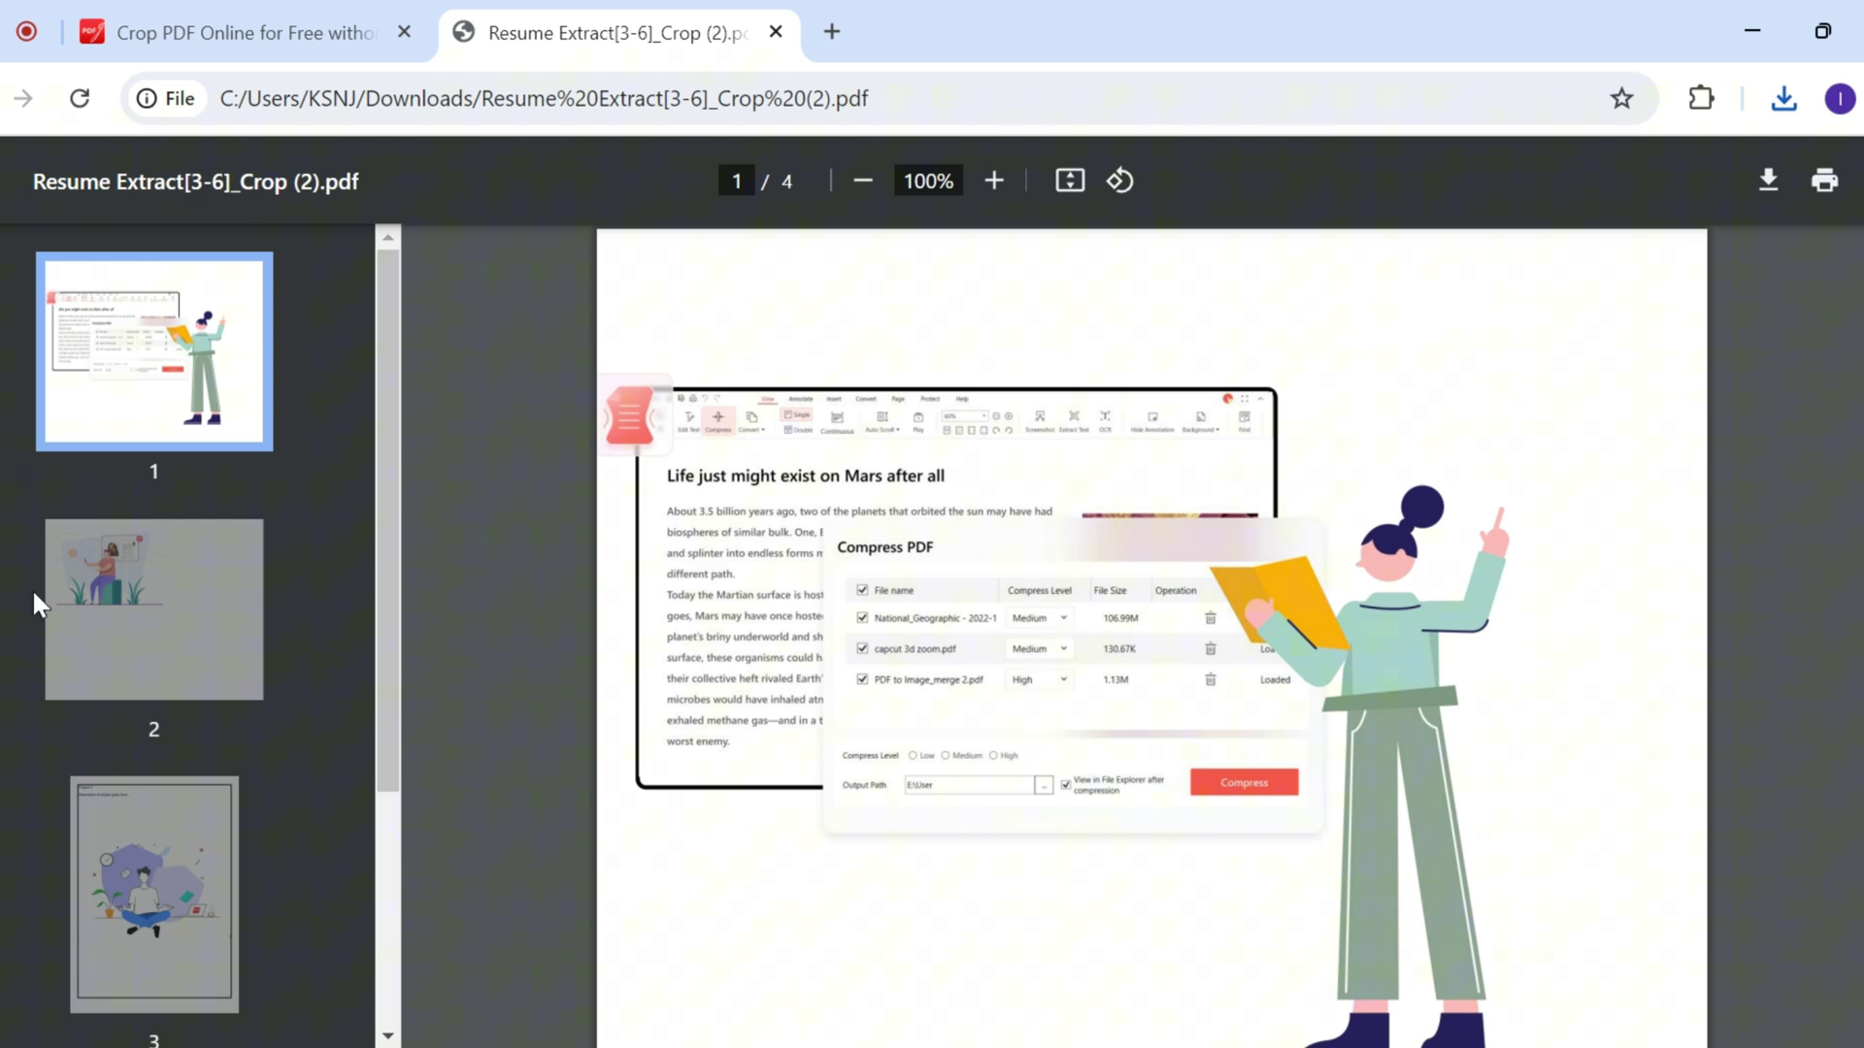
left_click(91, 638)
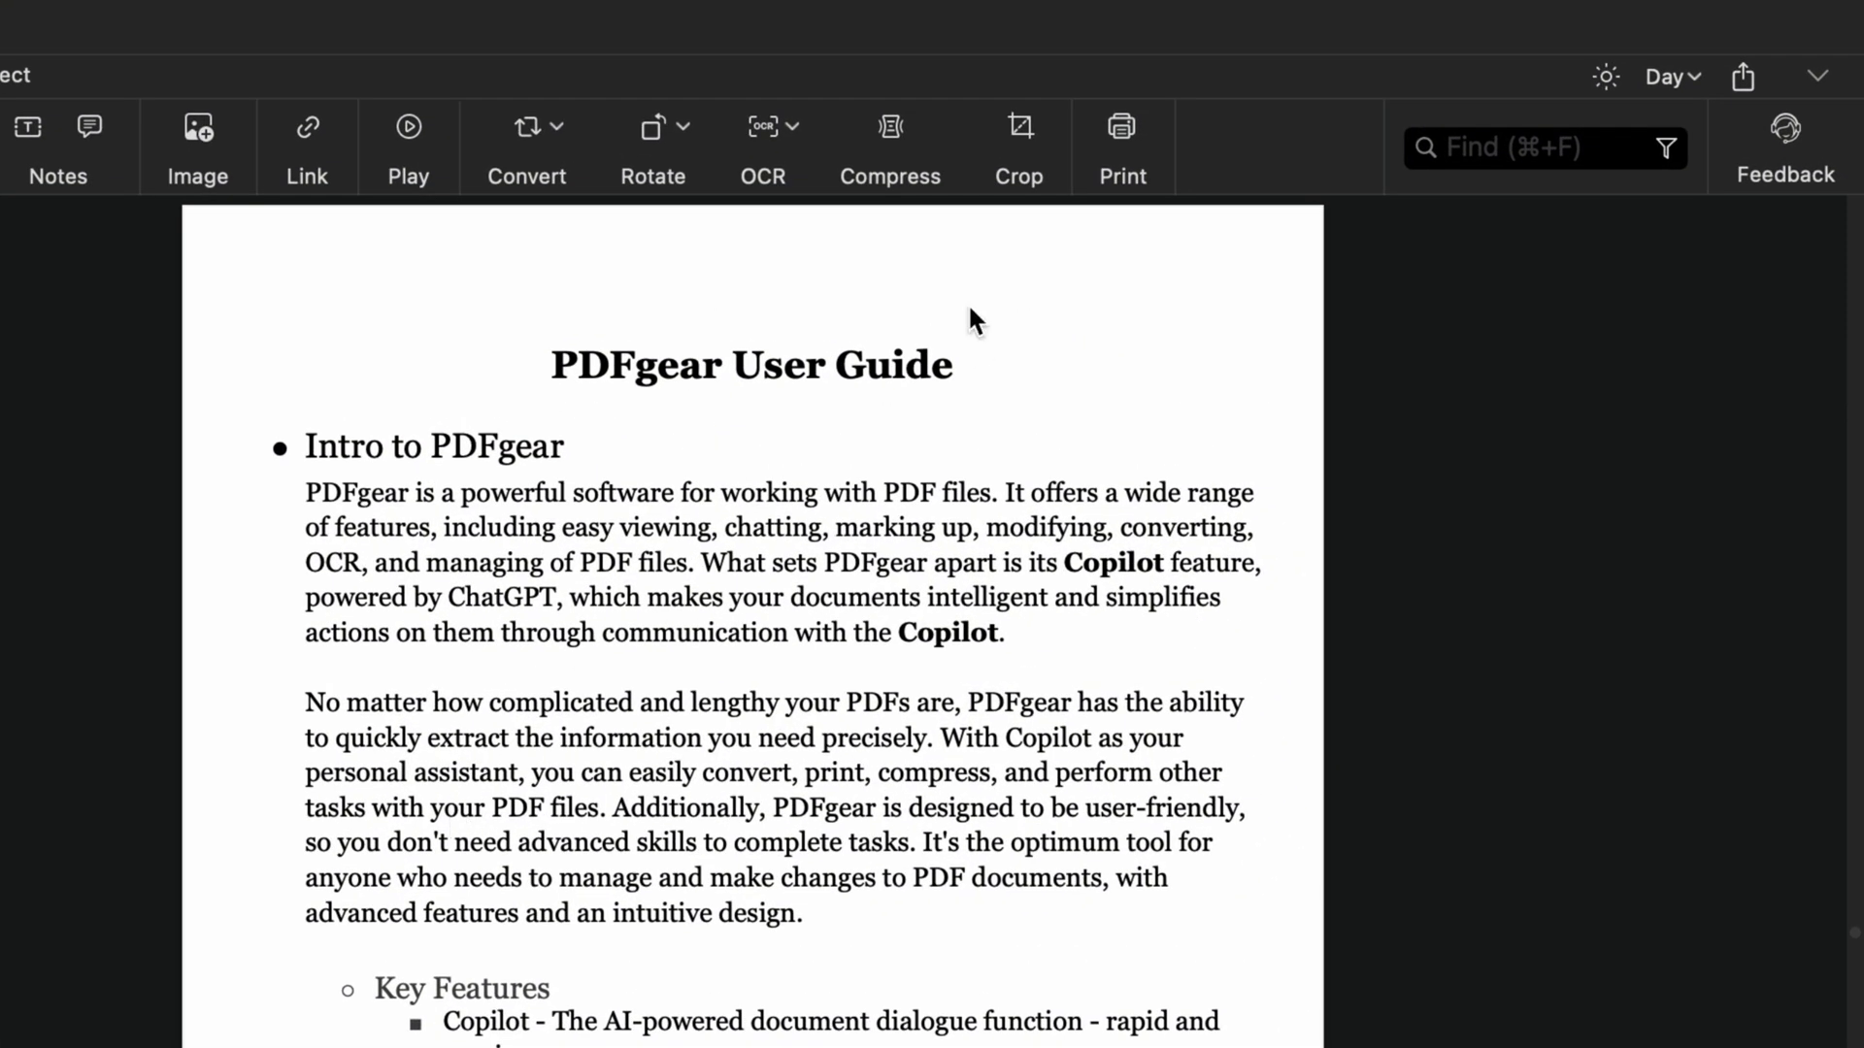
Step: Crop page 1 of the PDFgear User Guide to 540 × 735 mm by trimming all margins
left_click(1291, 94)
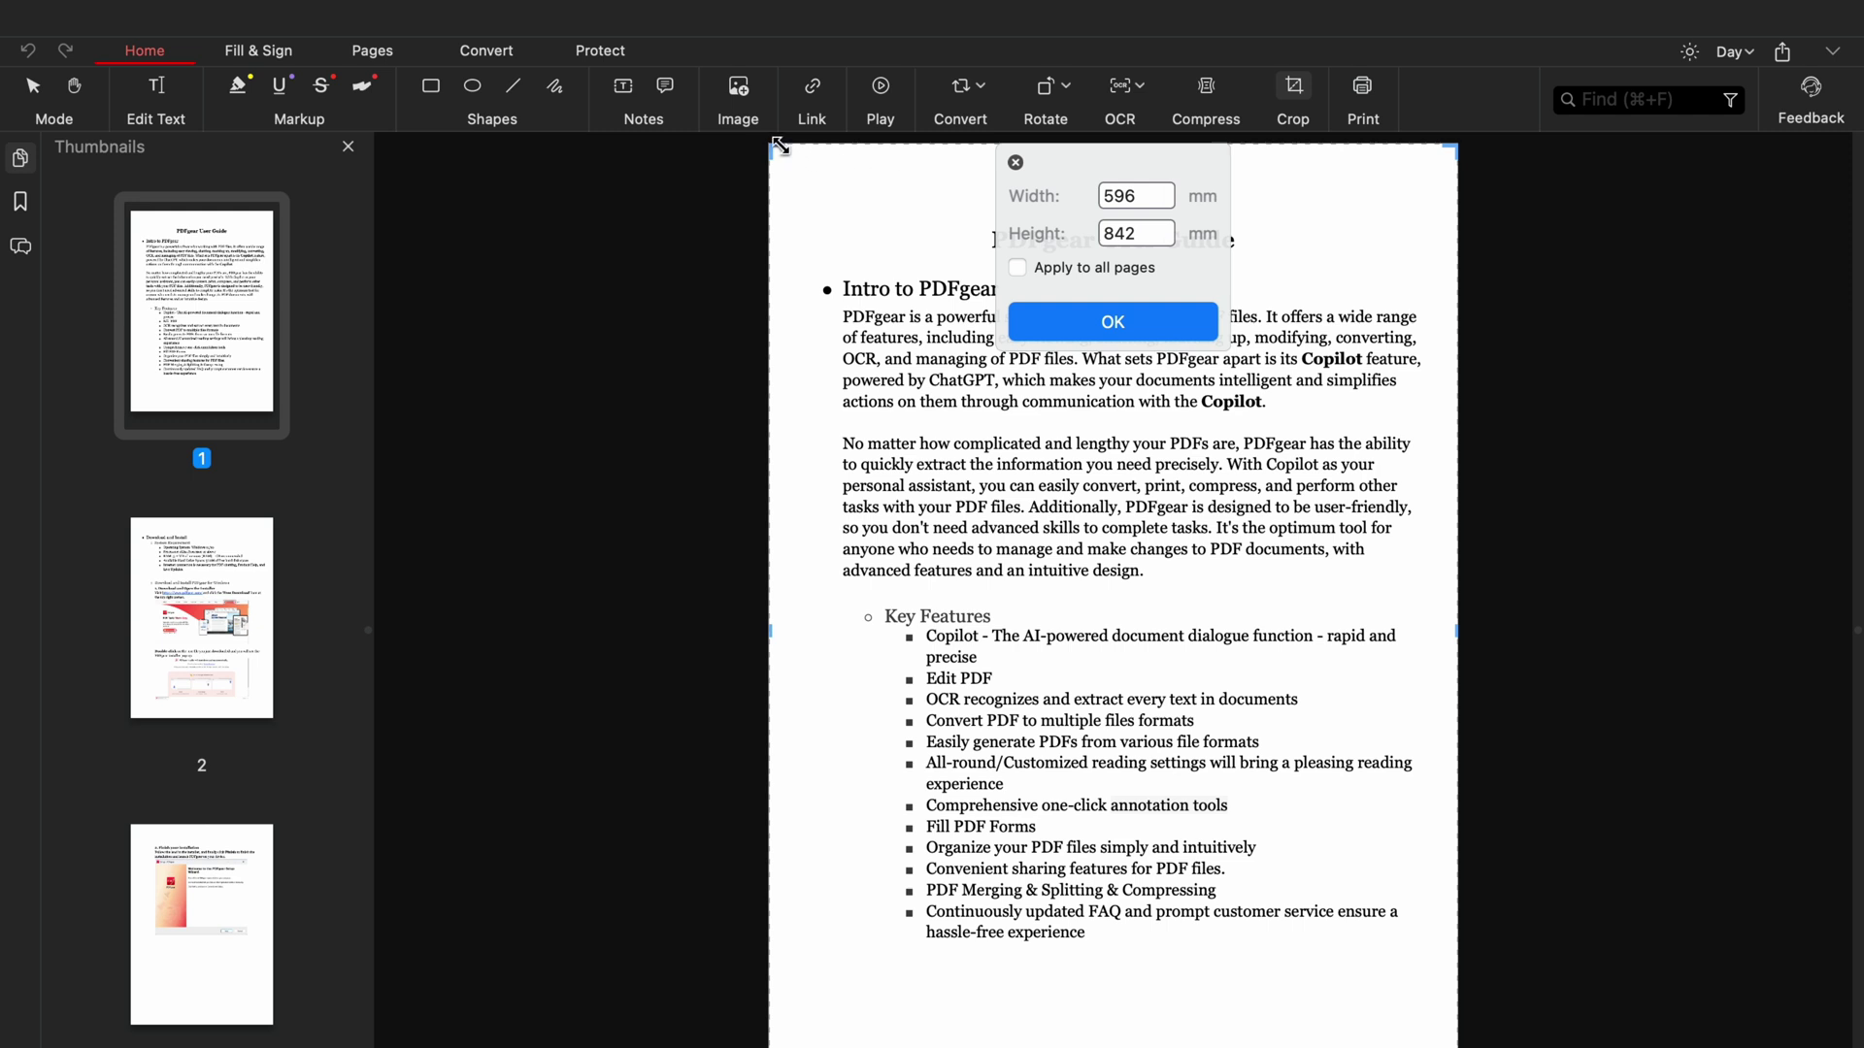
mouse_move(779, 148)
left_mouse_down()
mouse_move(810, 214)
mouse_move(786, 175)
left_mouse_up()
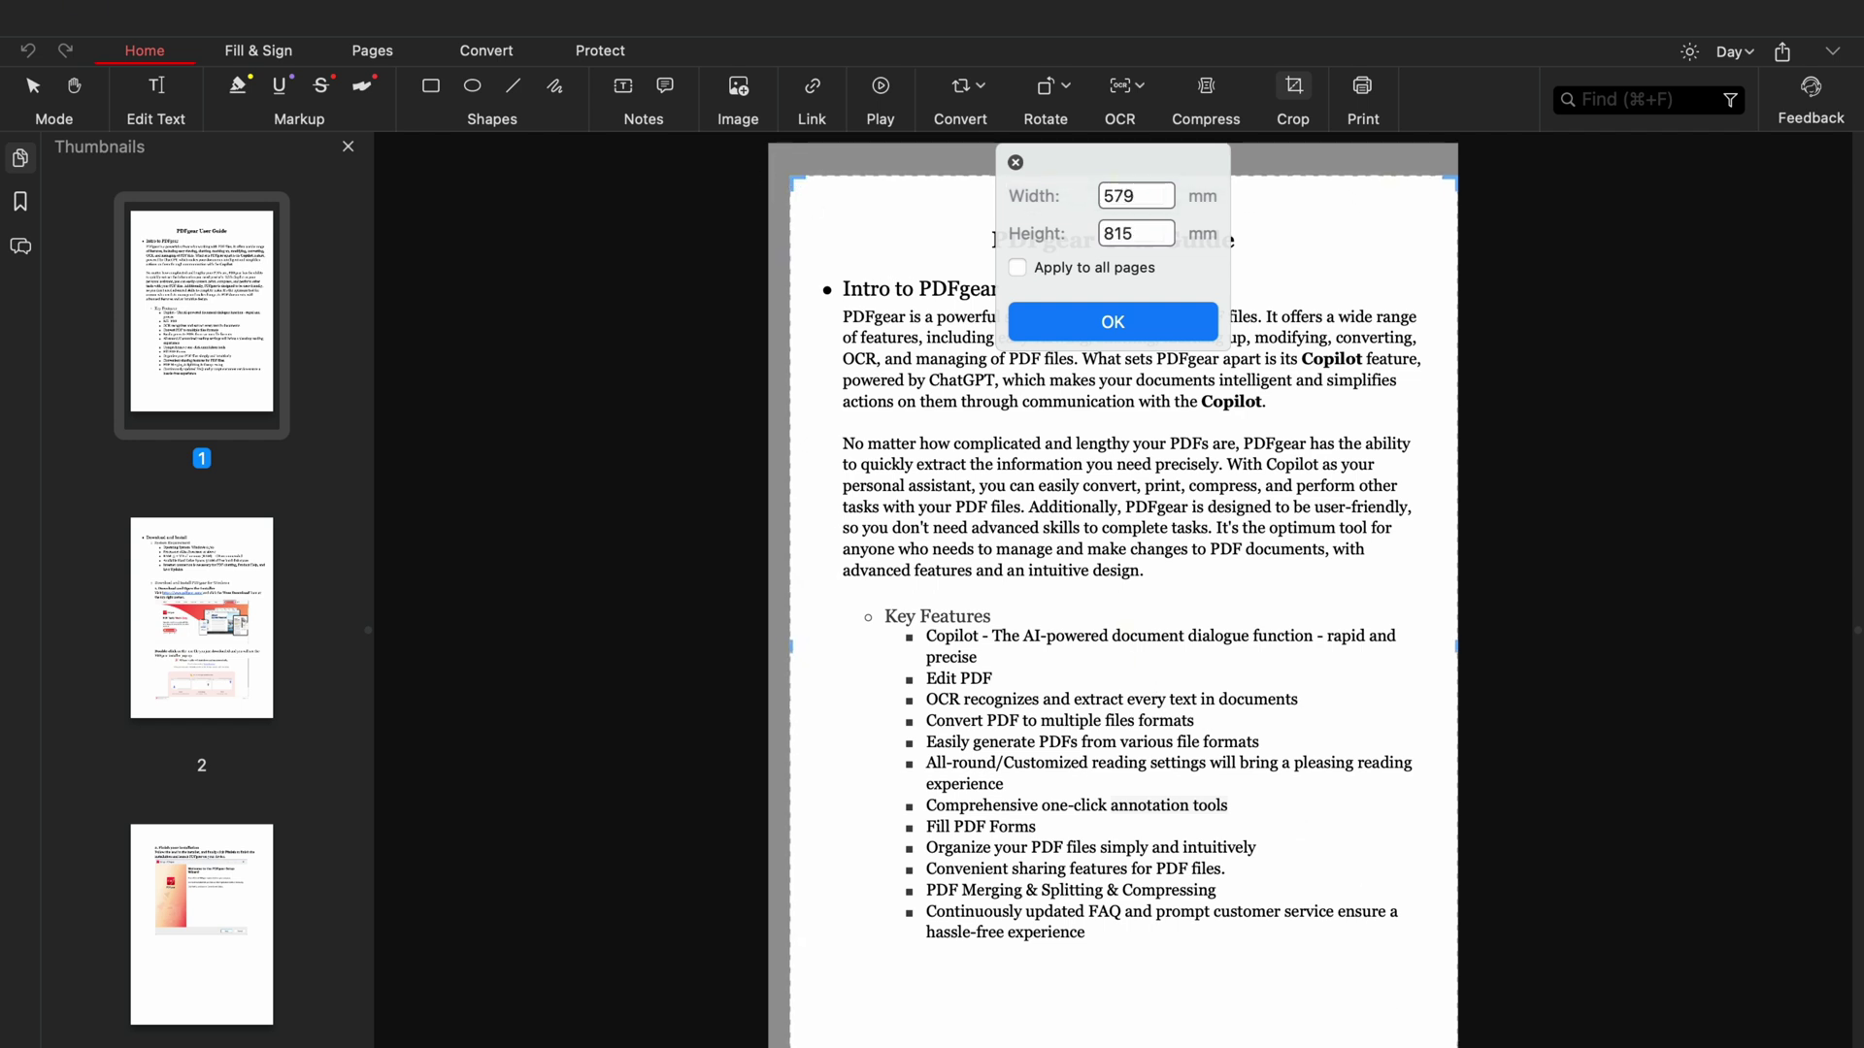
left_click_drag(1456, 1047, 1433, 1027)
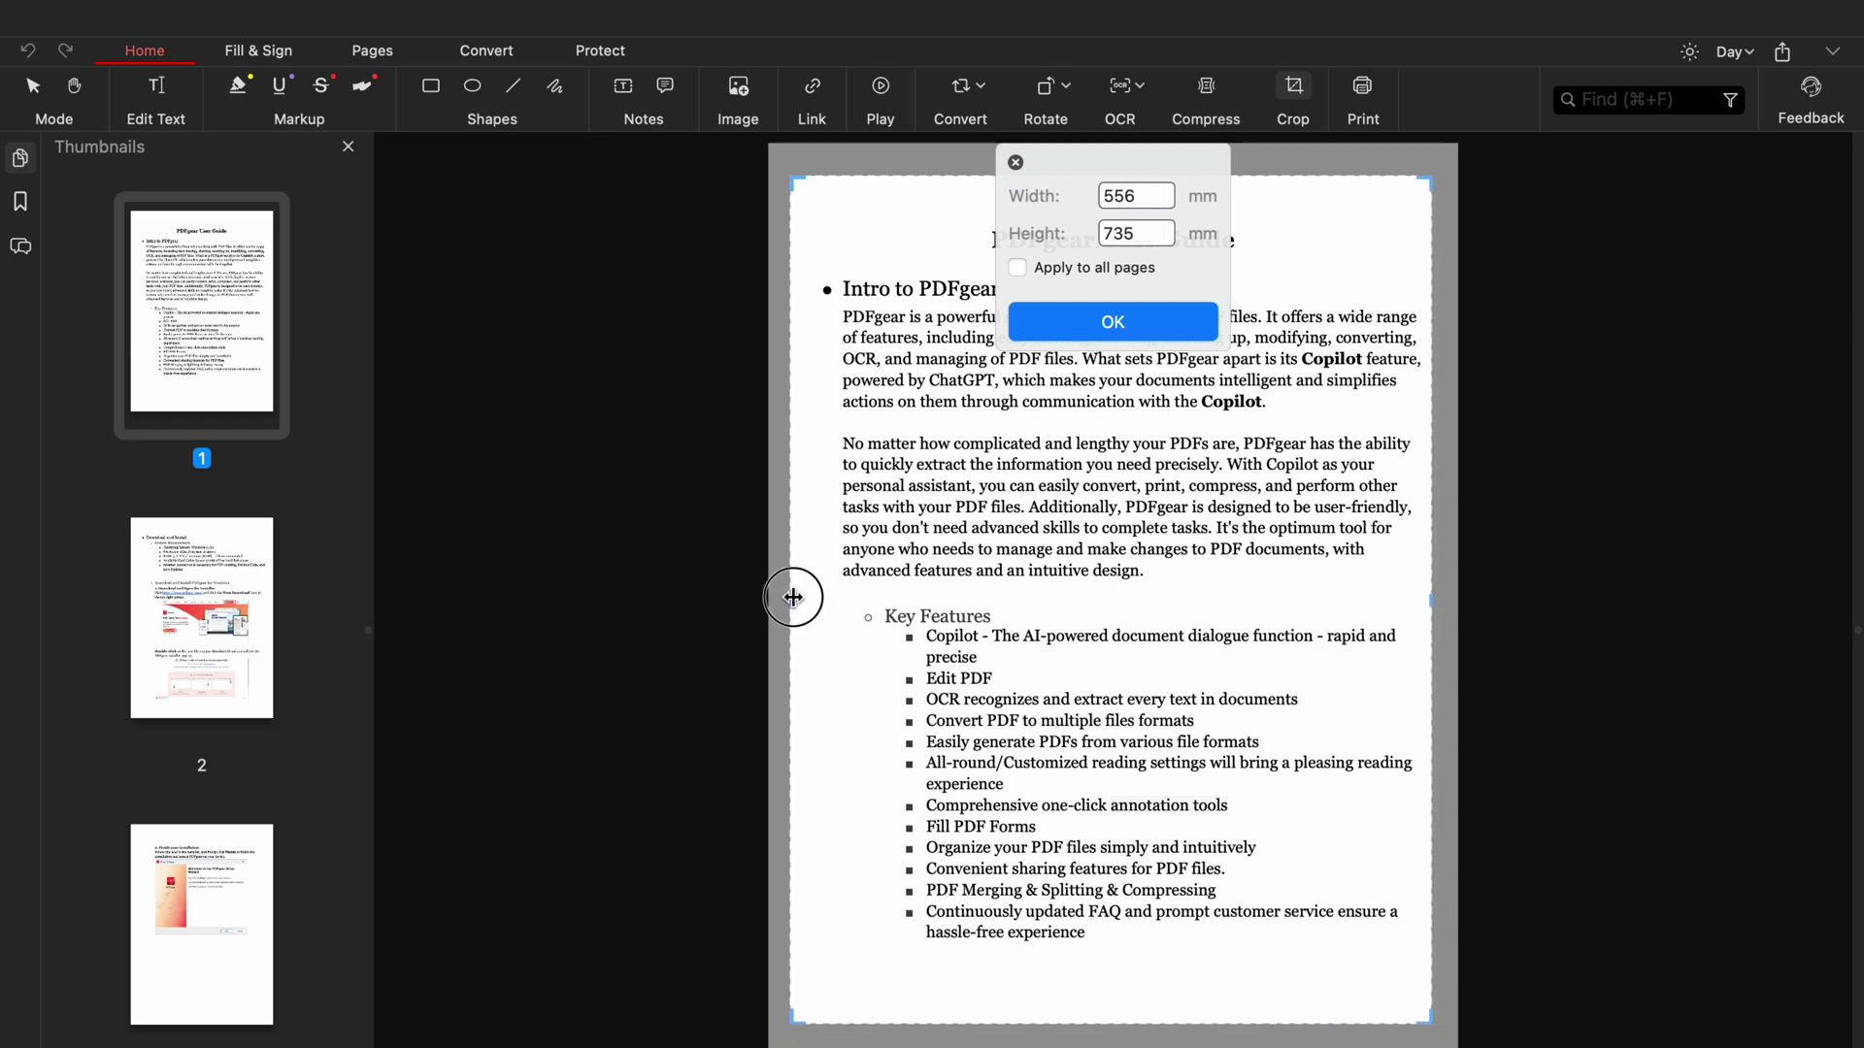
left_click_drag(794, 596, 813, 597)
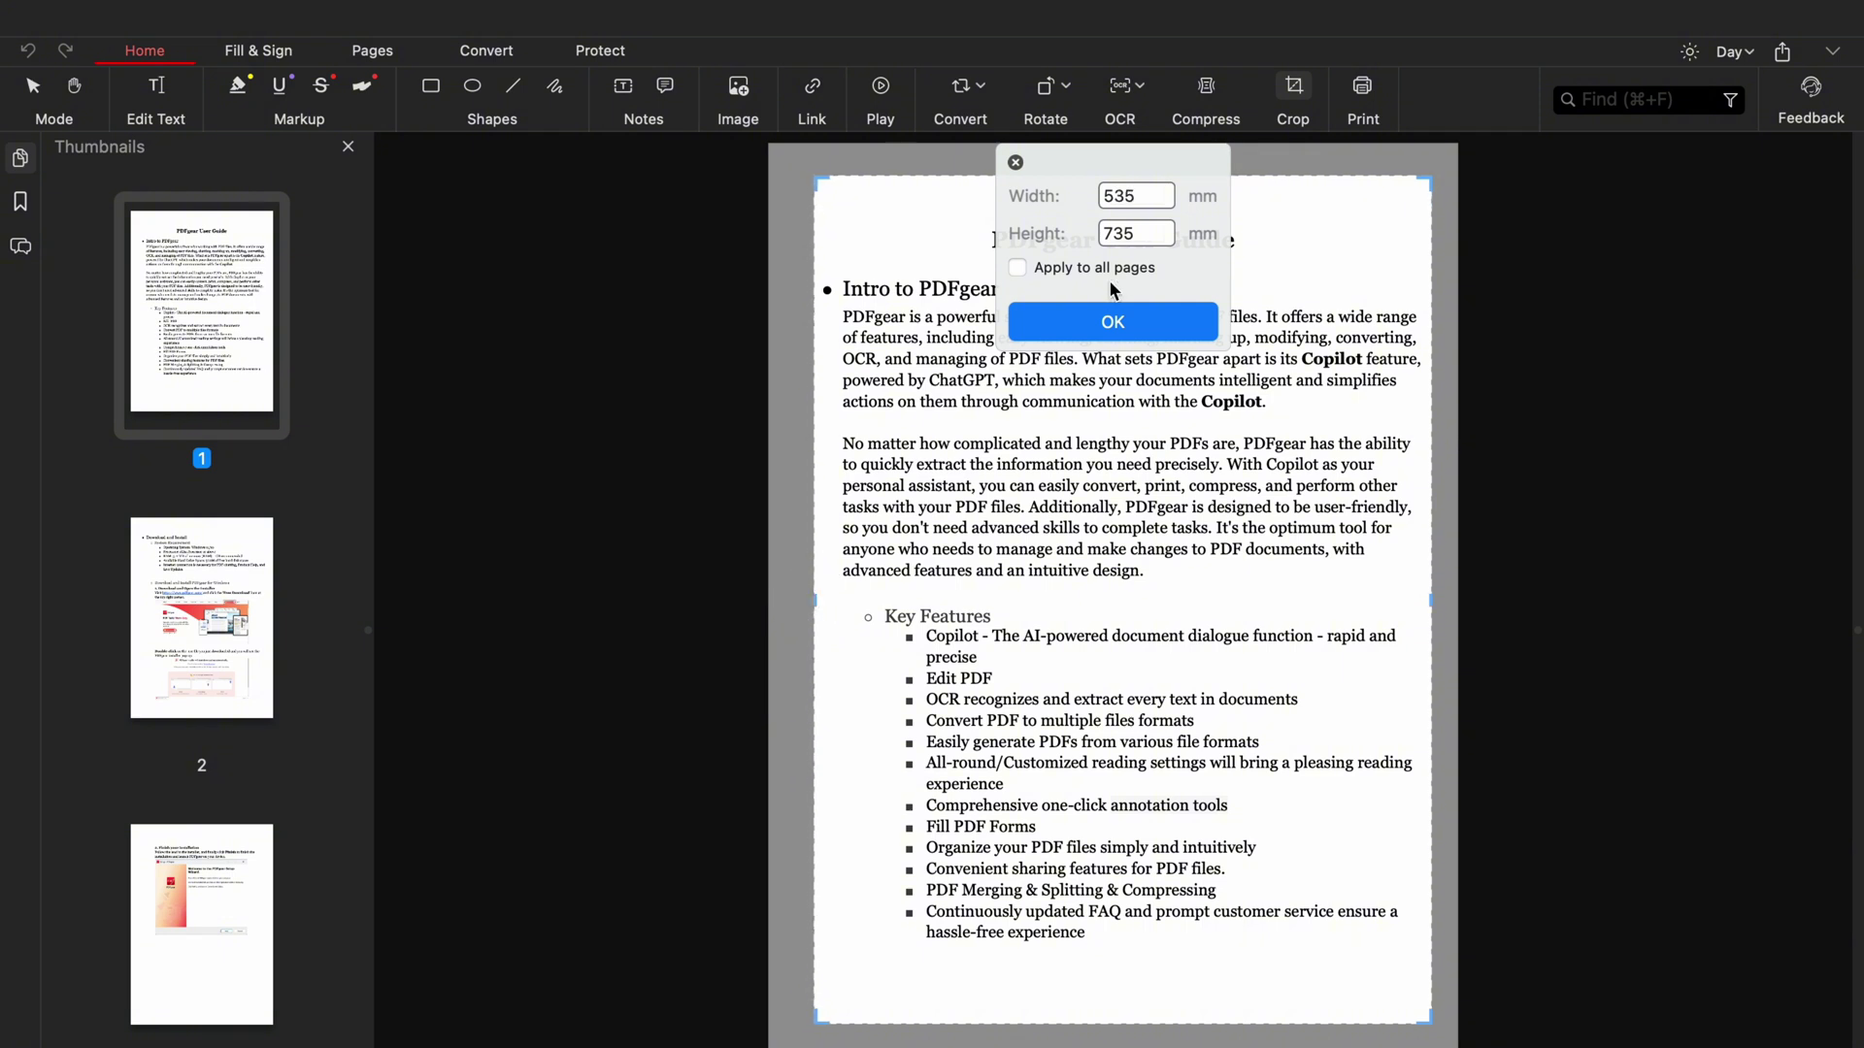
left_click_drag(1137, 194, 1098, 199)
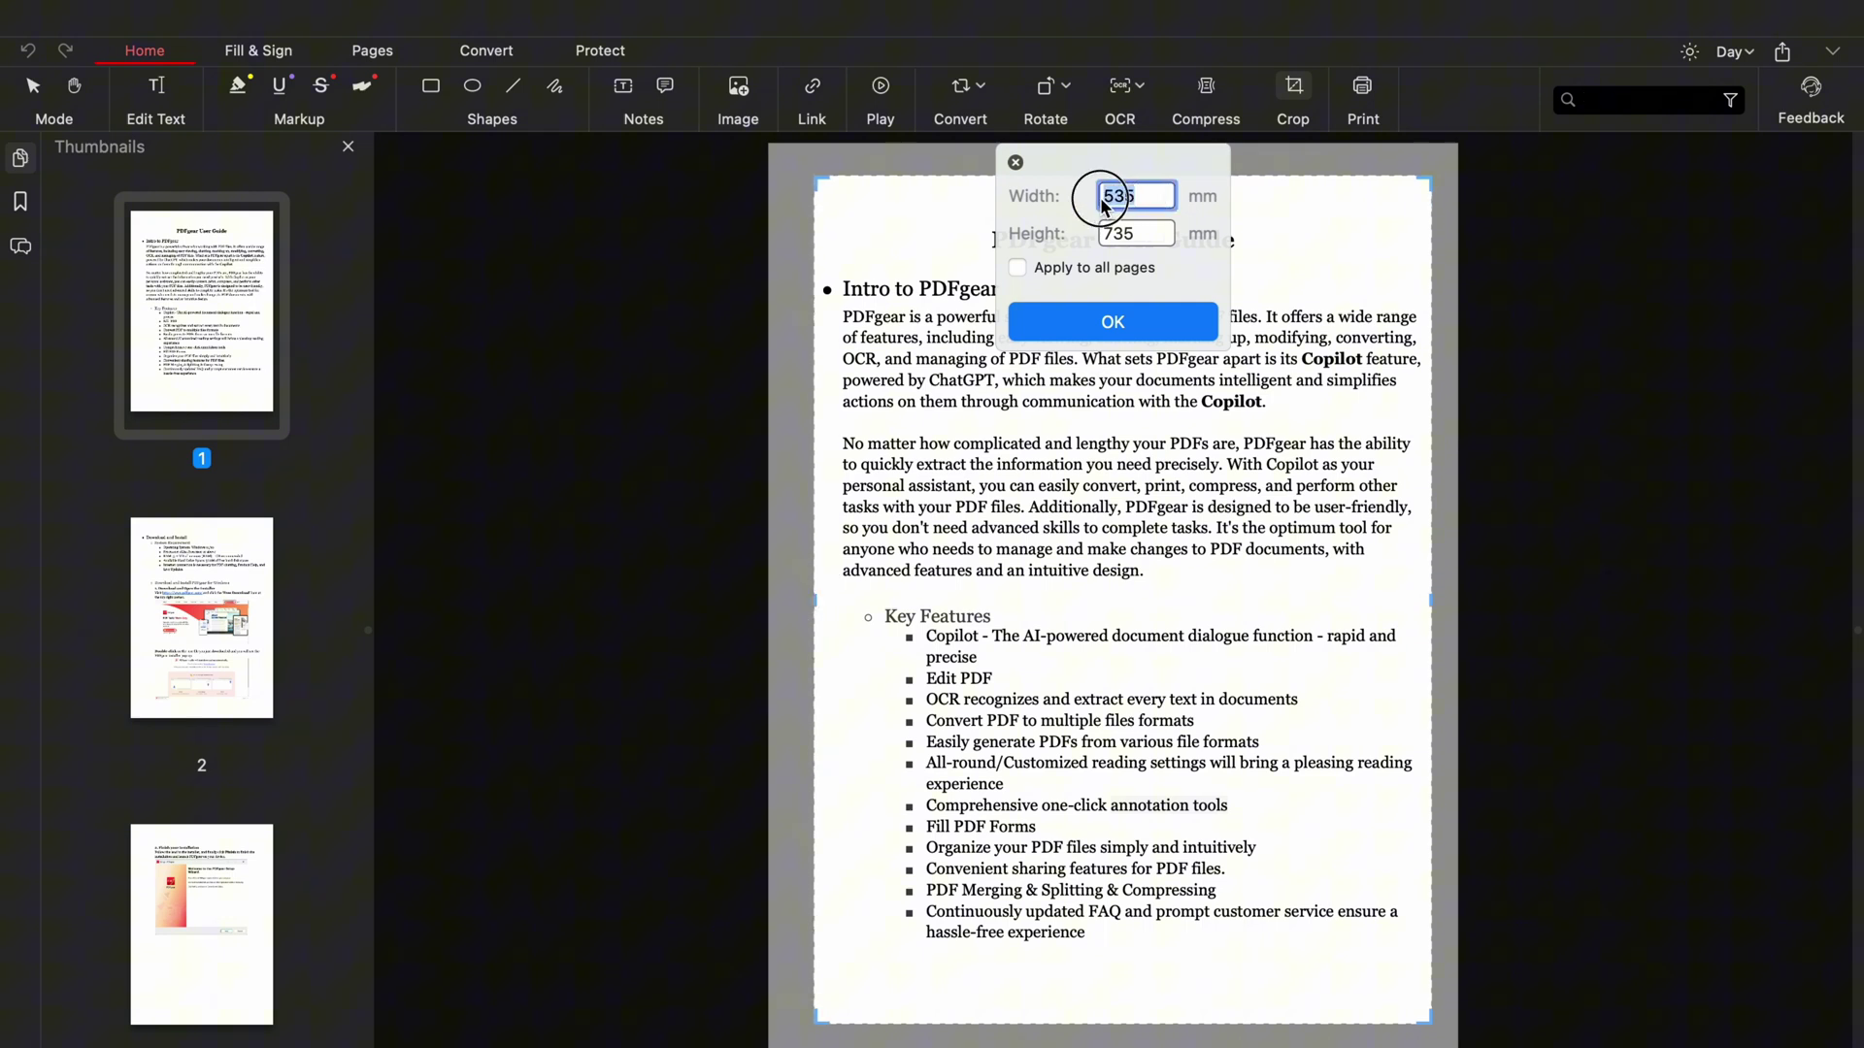
key("BackSpace")
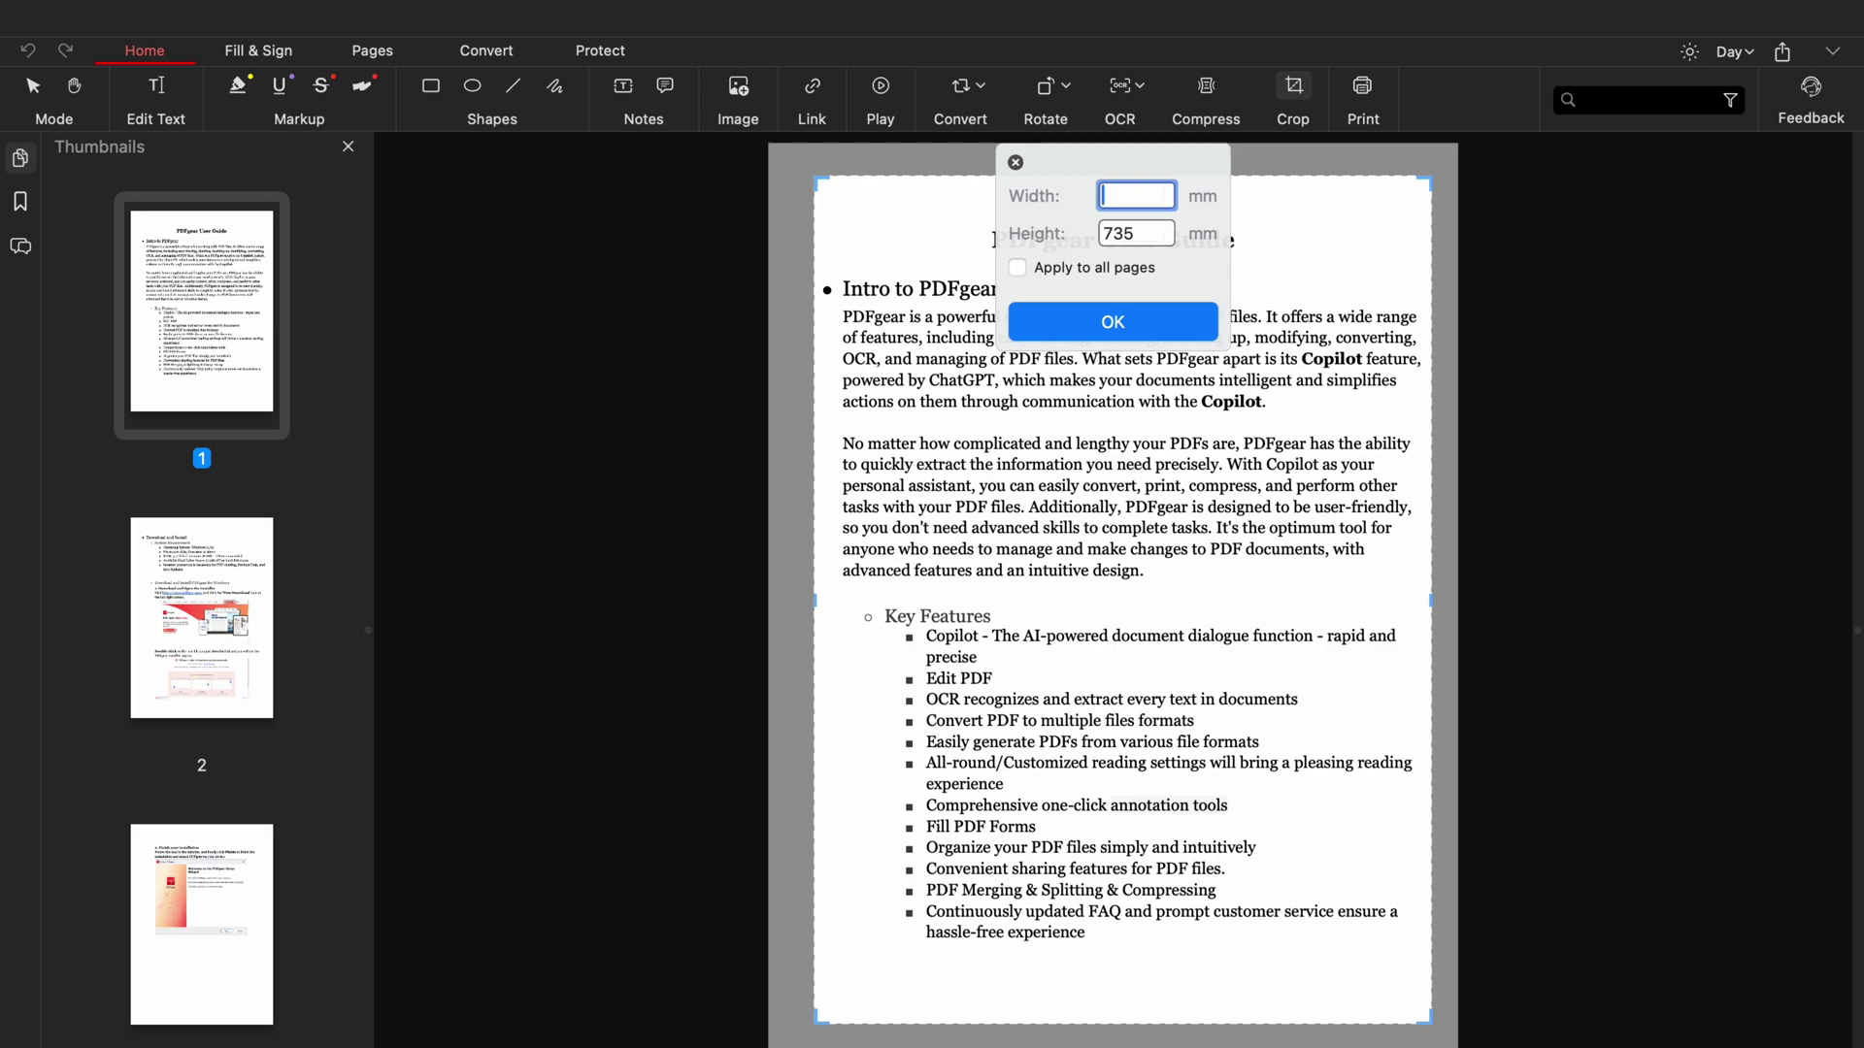
type("540")
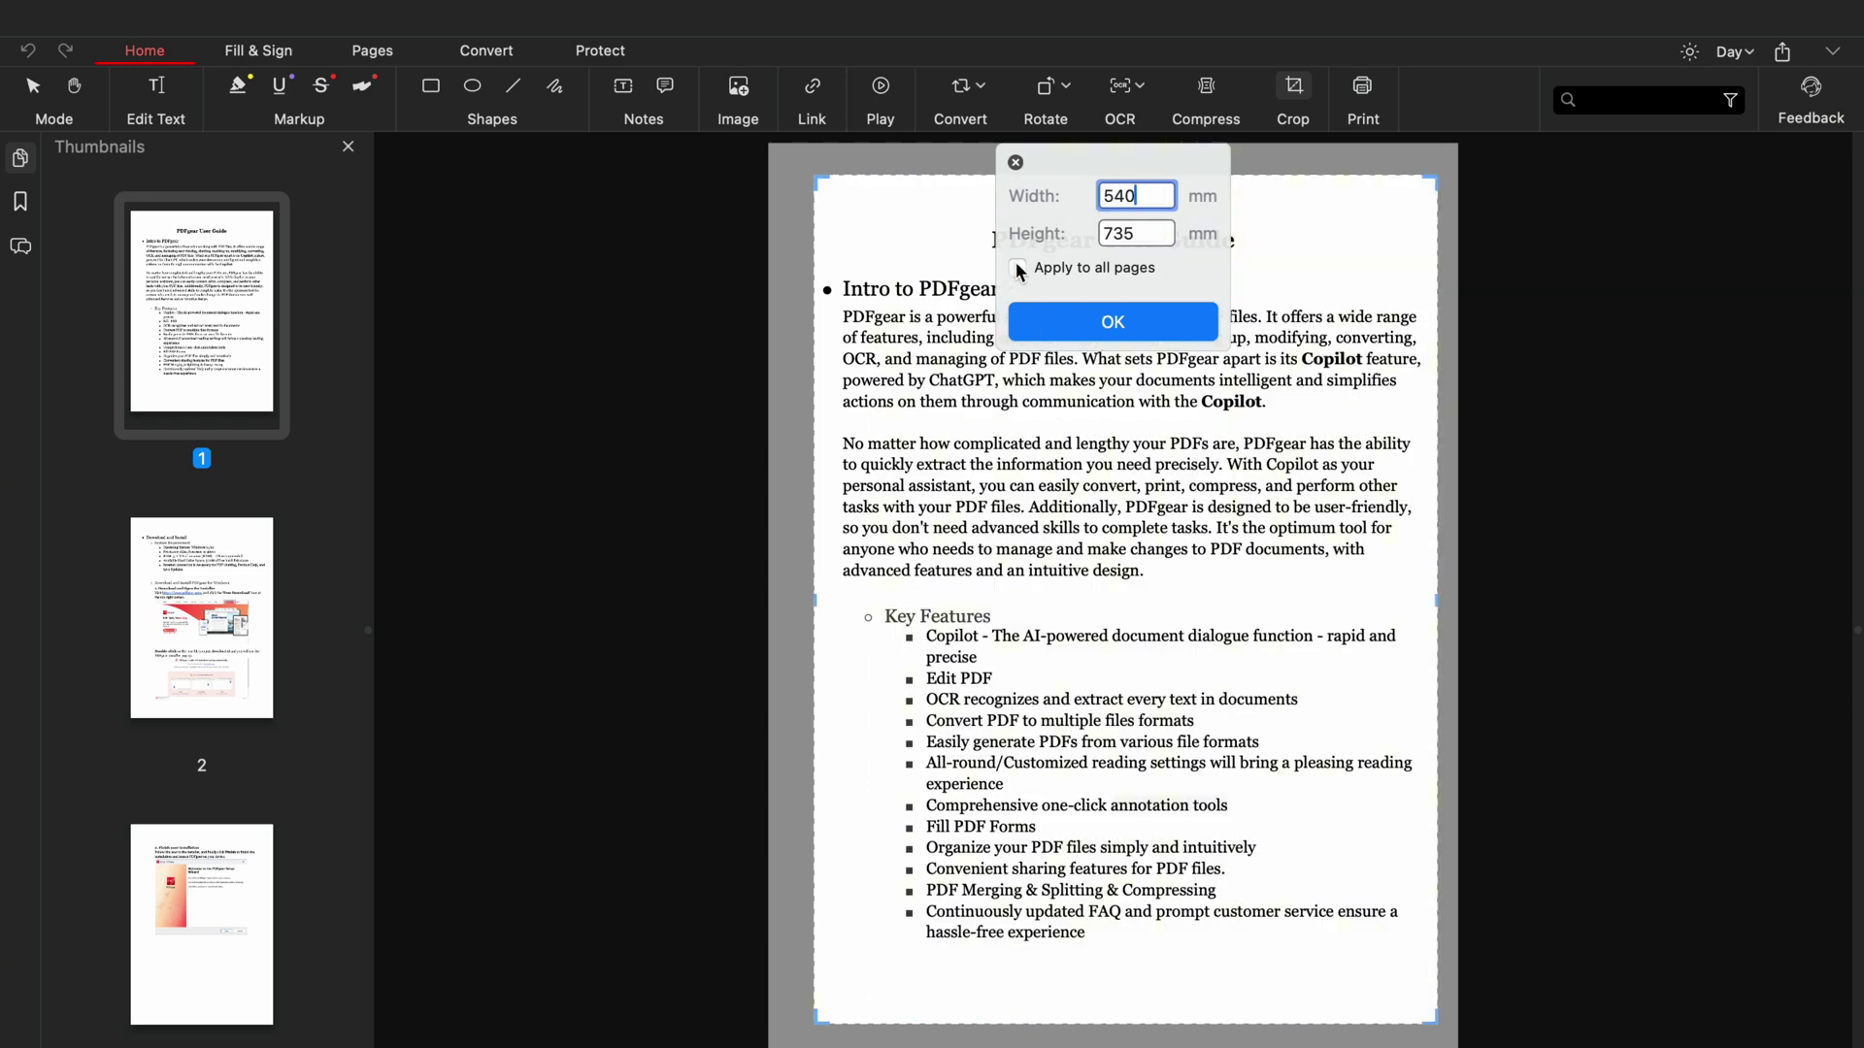
left_click(1054, 321)
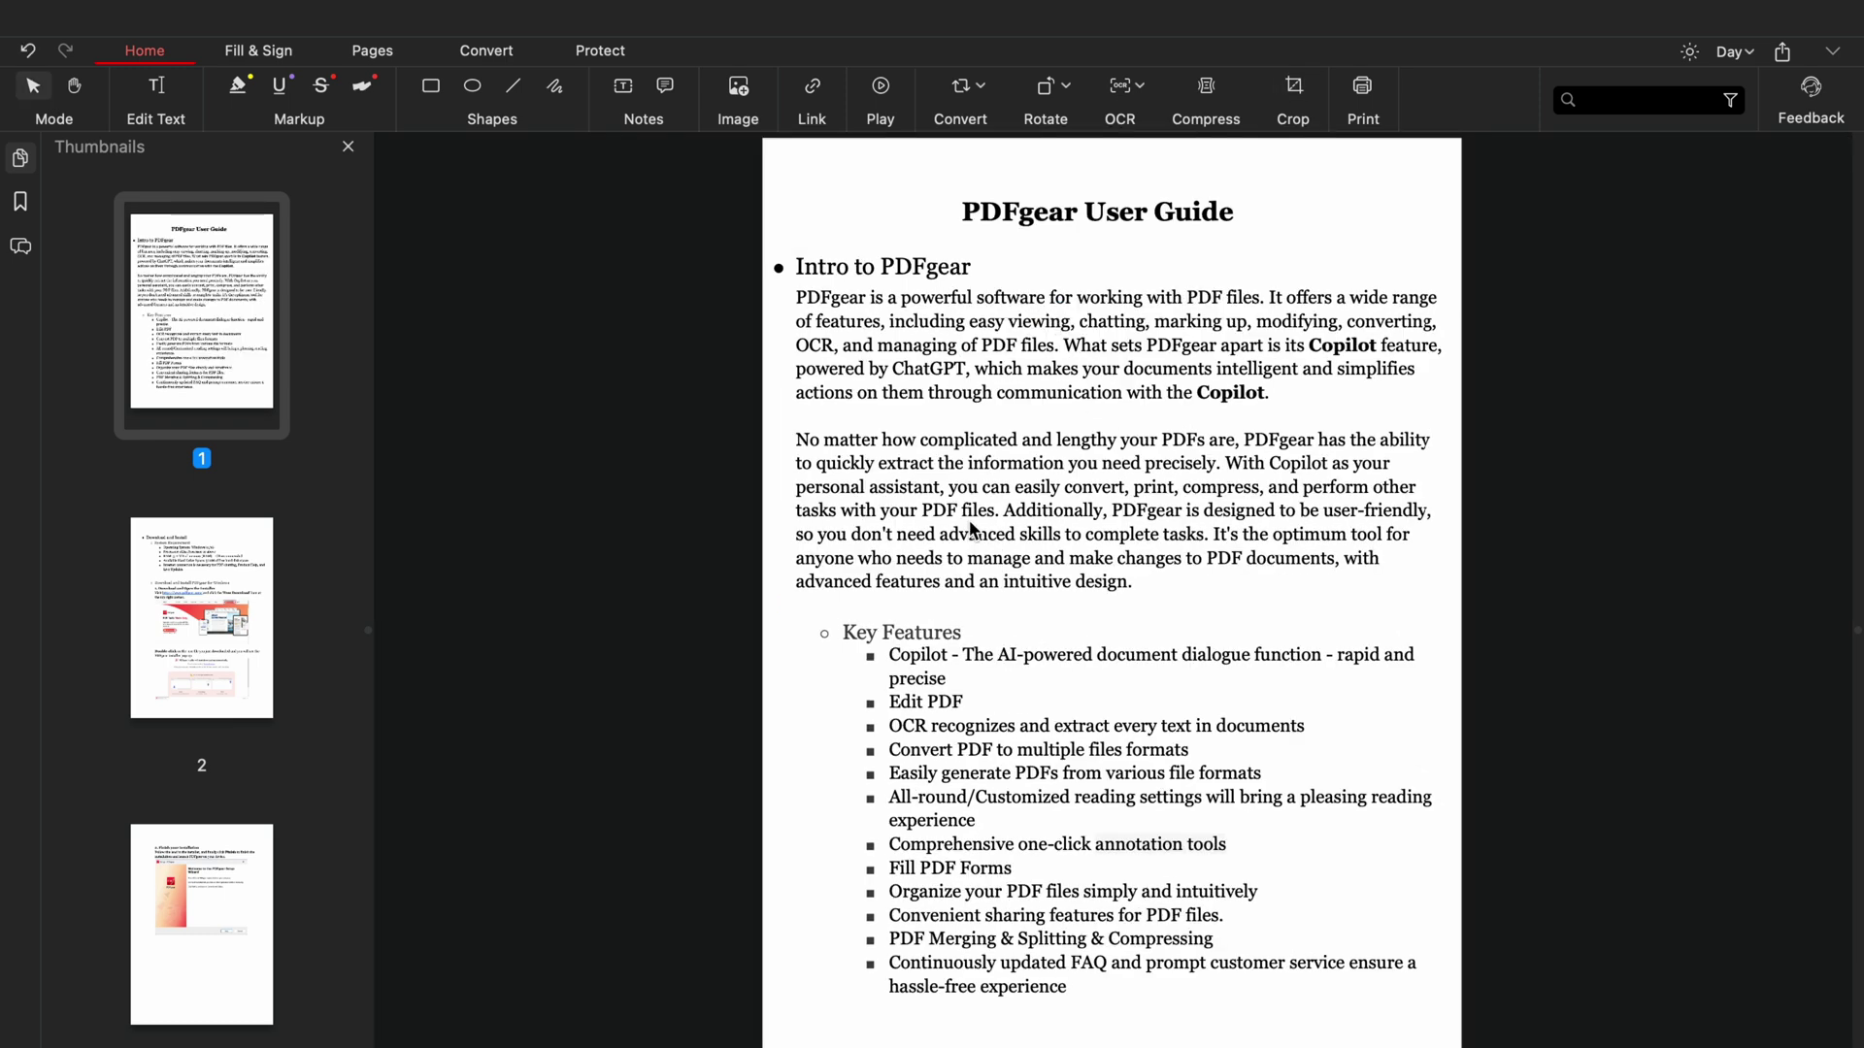
scroll(970, 530, "down", 5)
scroll(970, 531, "down", 1)
scroll(970, 531, "up", 6)
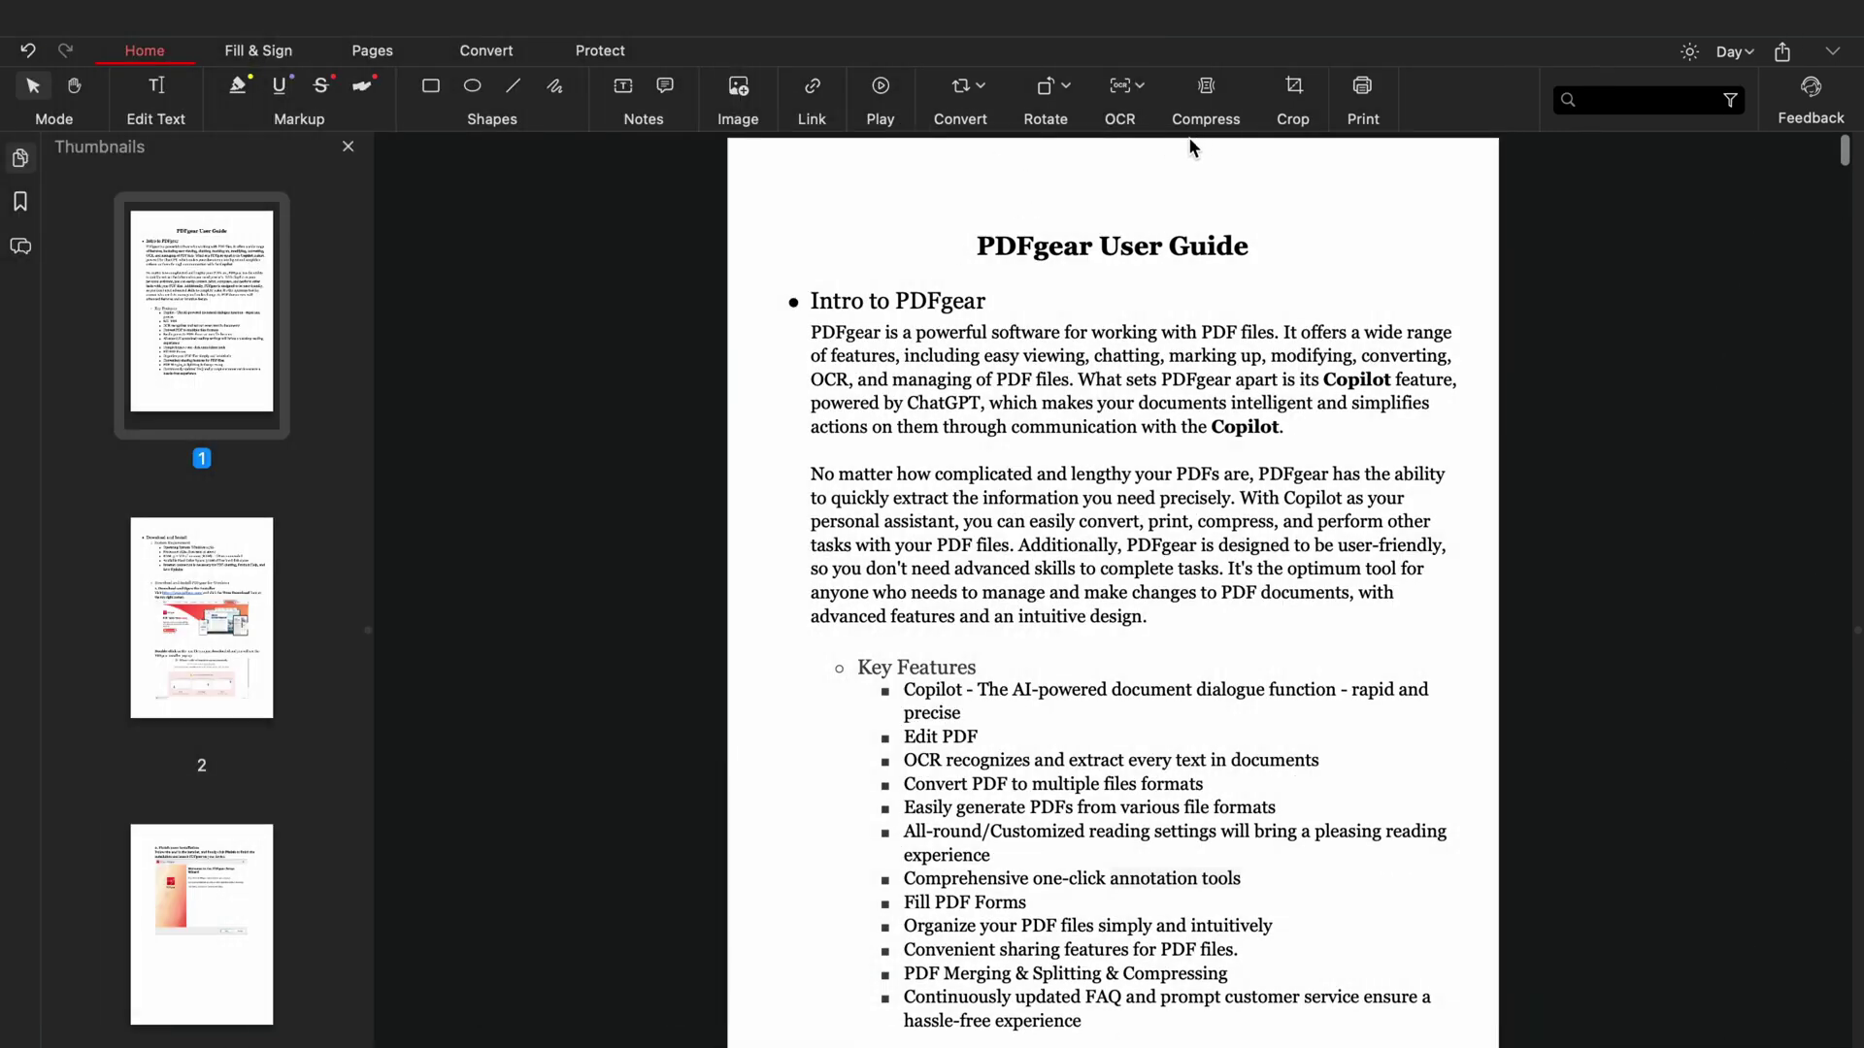
Step: Trim page 1's margins again, then check the pages in grid view
left_click(1294, 87)
left_click_drag(775, 152, 818, 271)
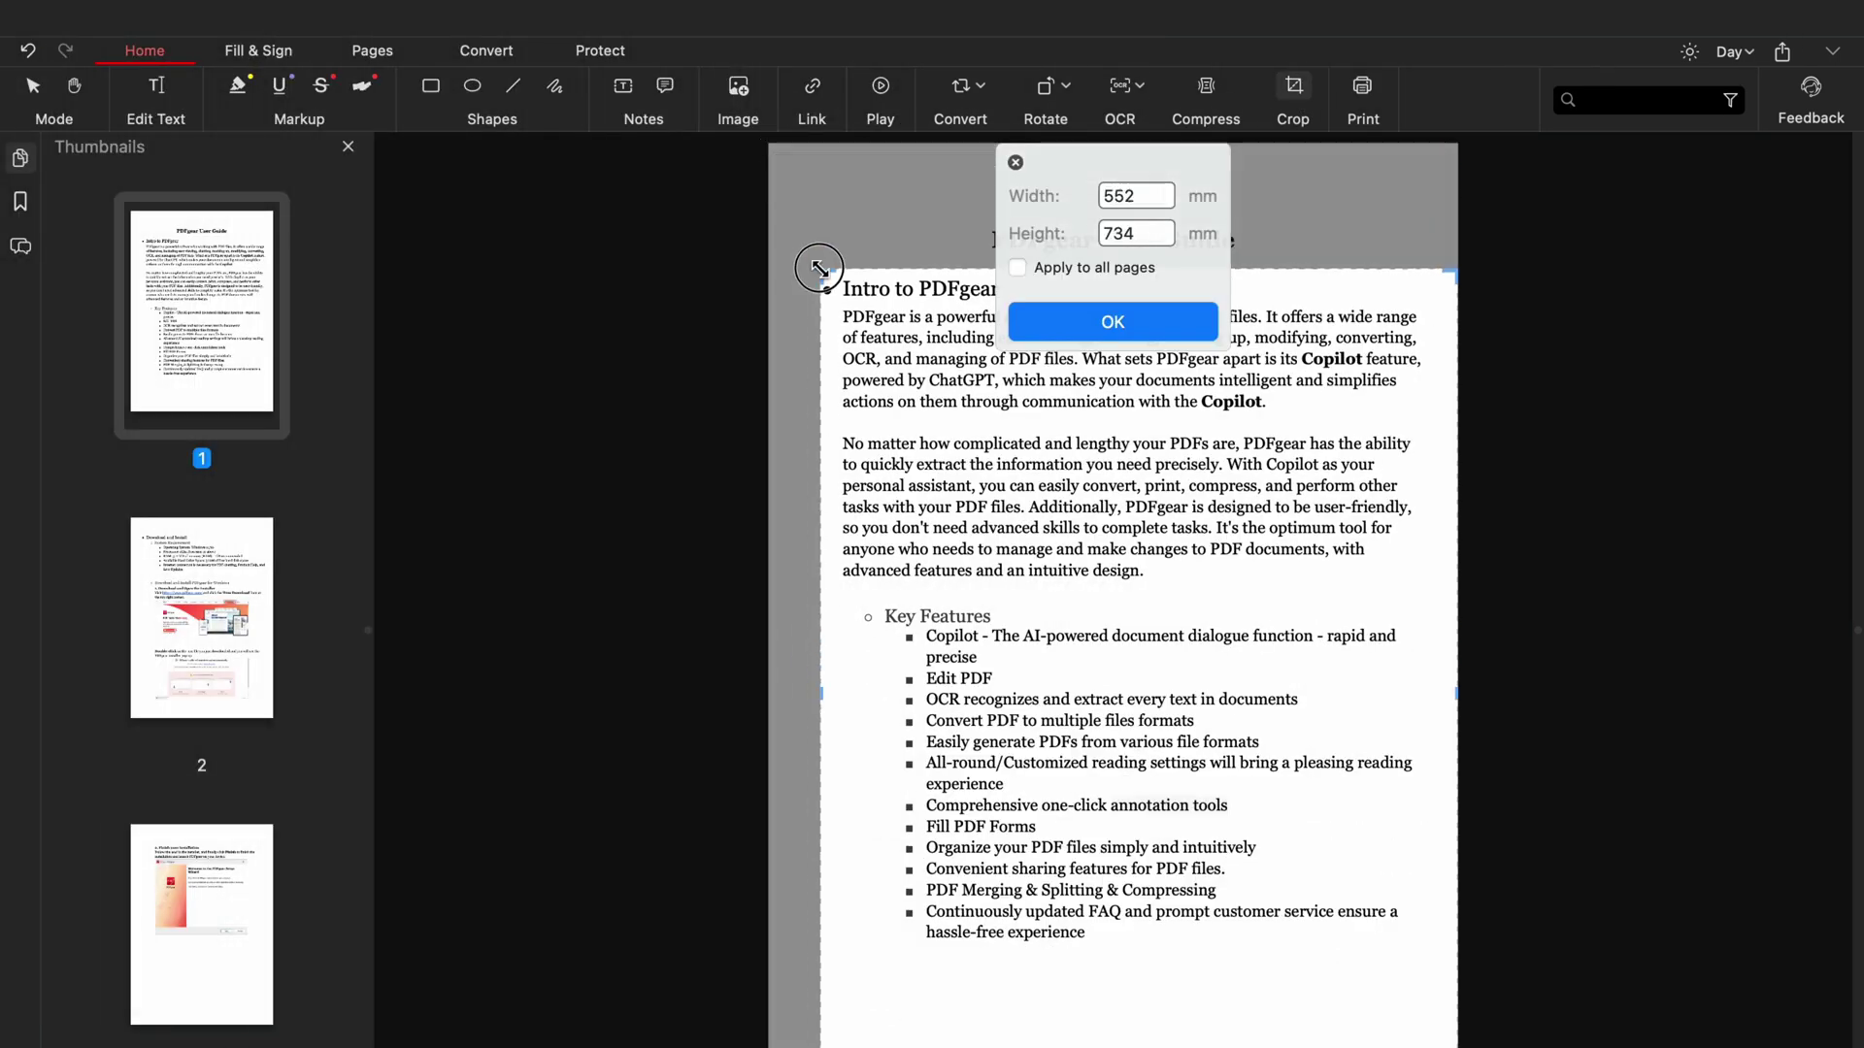
left_click_drag(1457, 1046, 1421, 965)
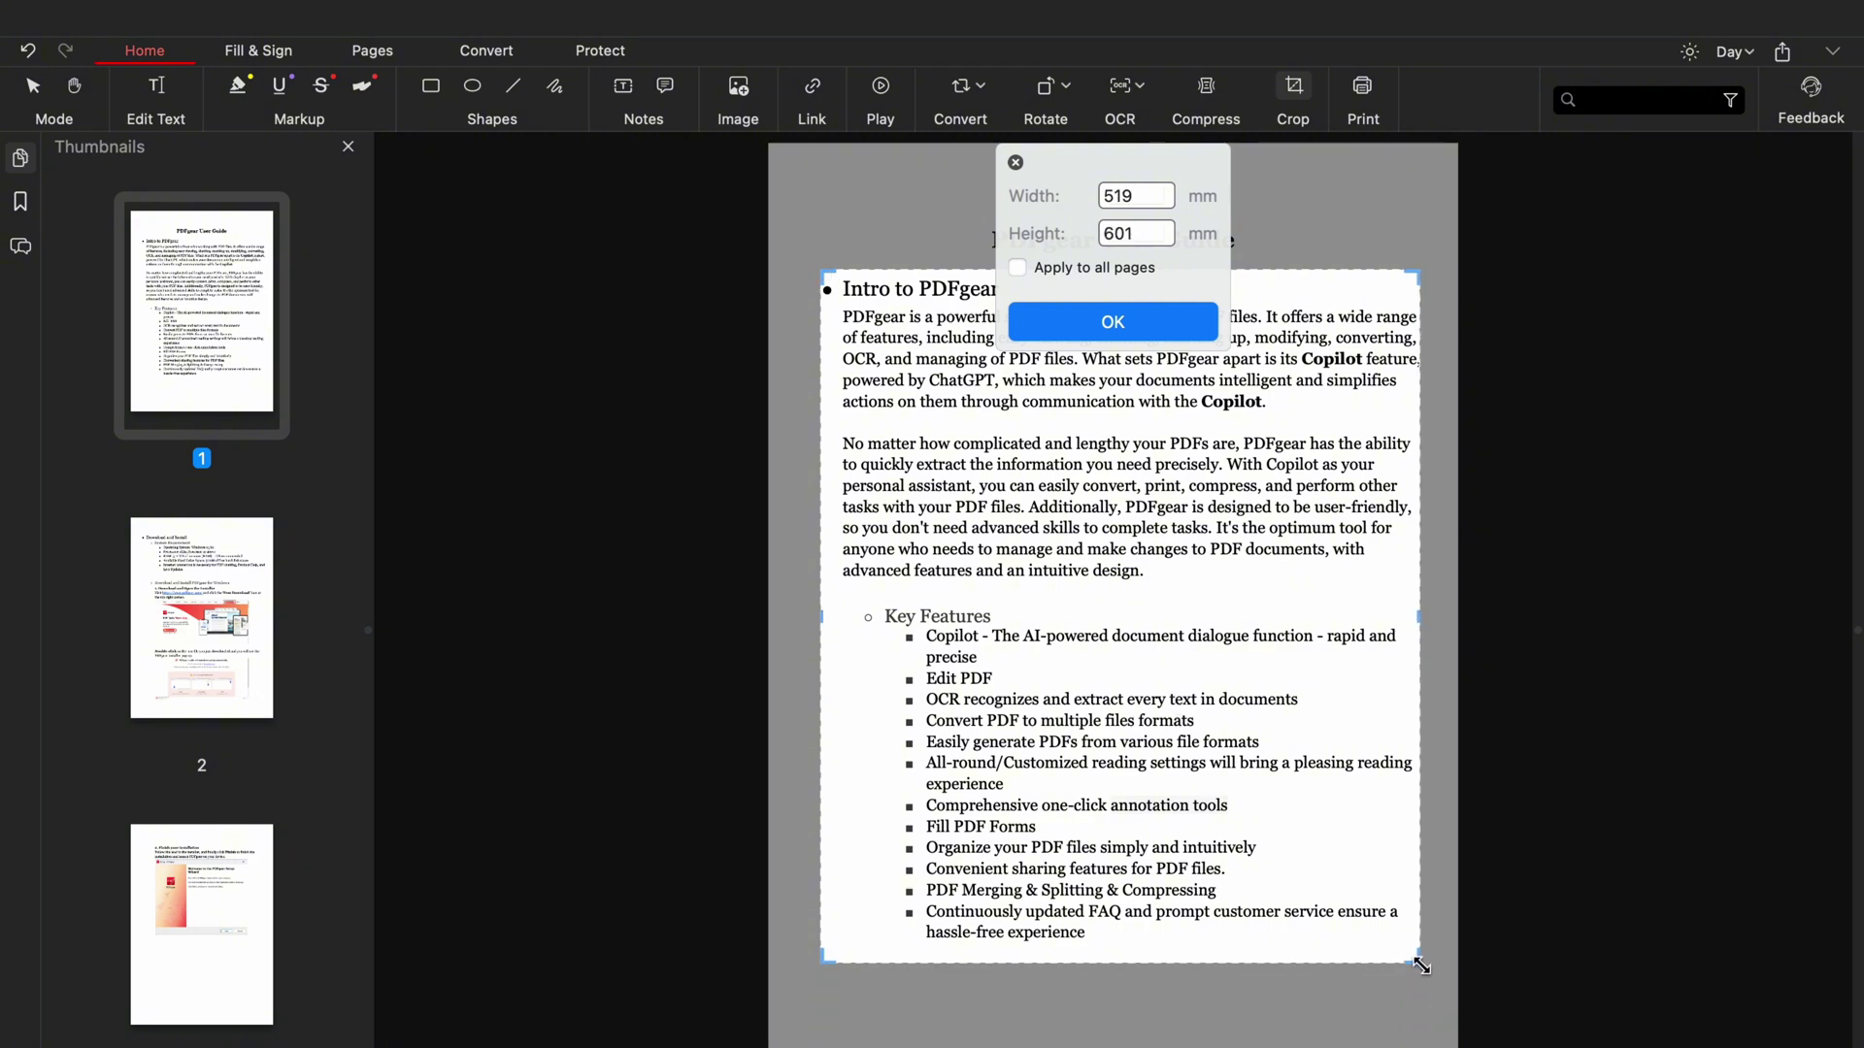
left_click(1059, 320)
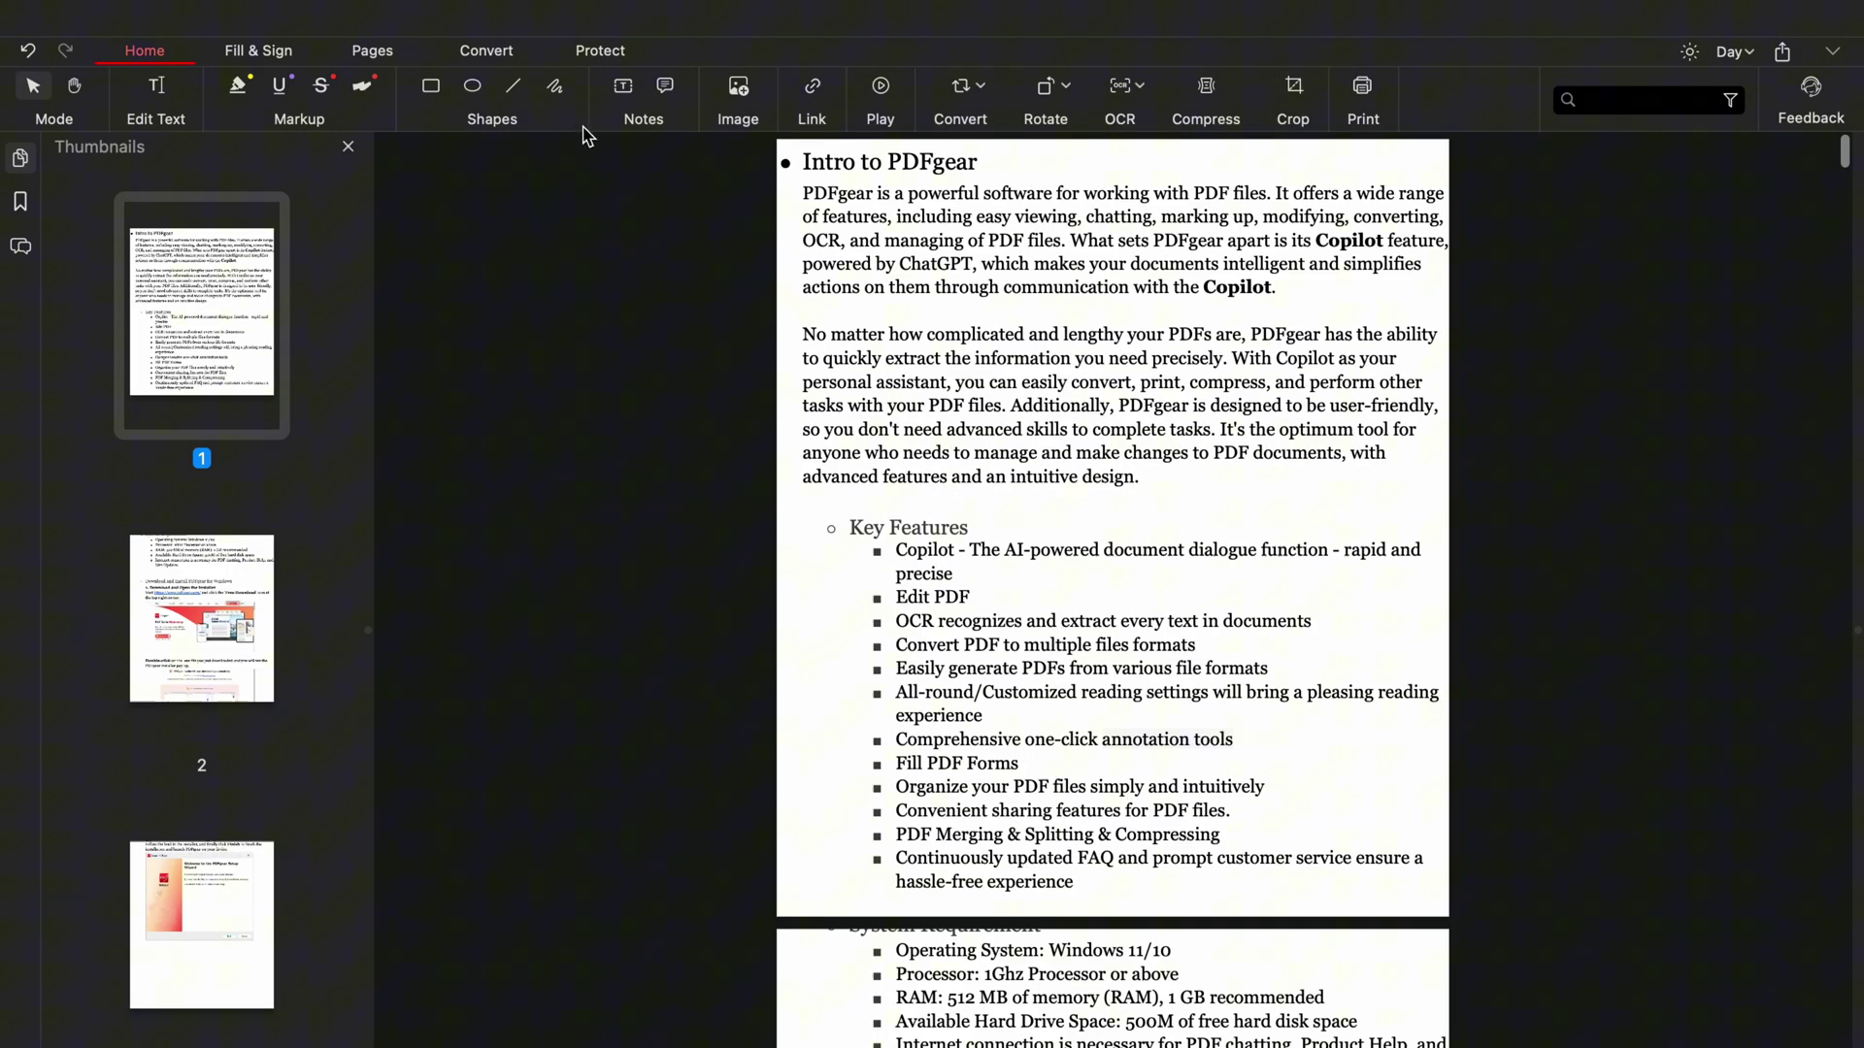
left_click(372, 50)
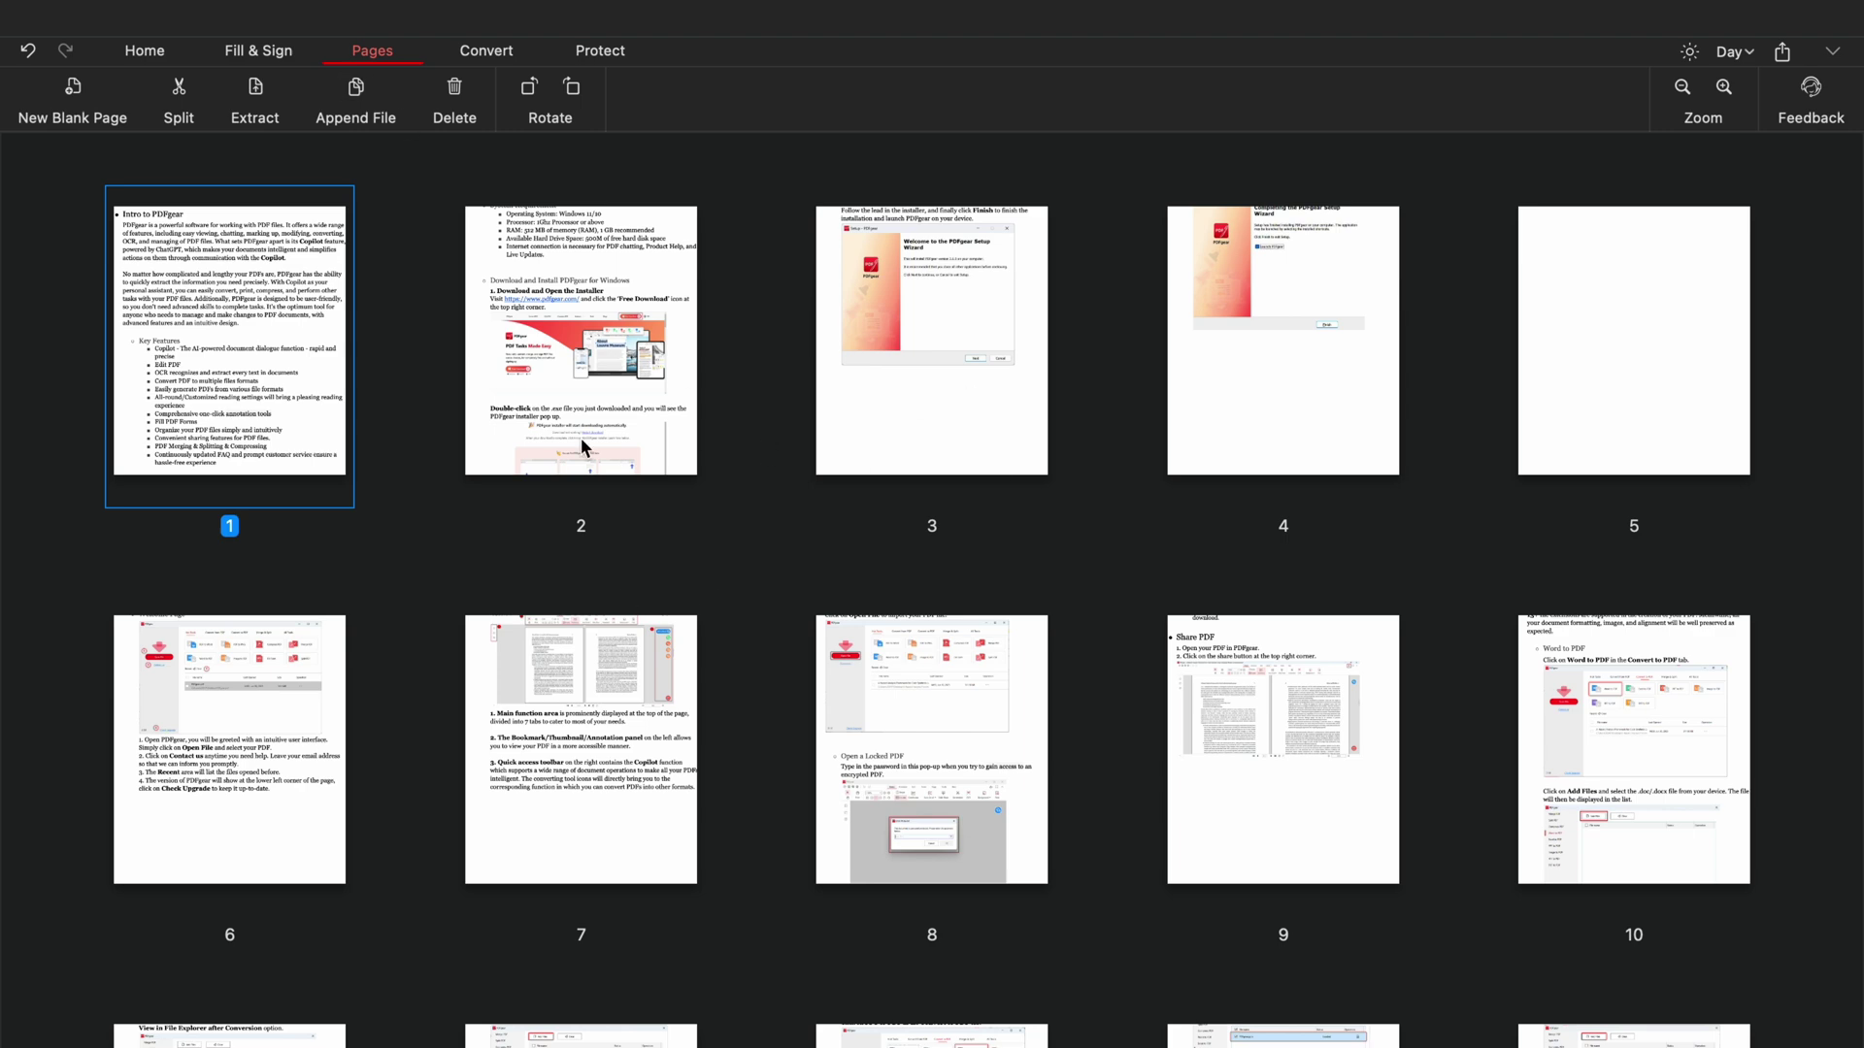
scroll(599, 511, "down", 5)
scroll(599, 541, "up", 5)
left_click(145, 51)
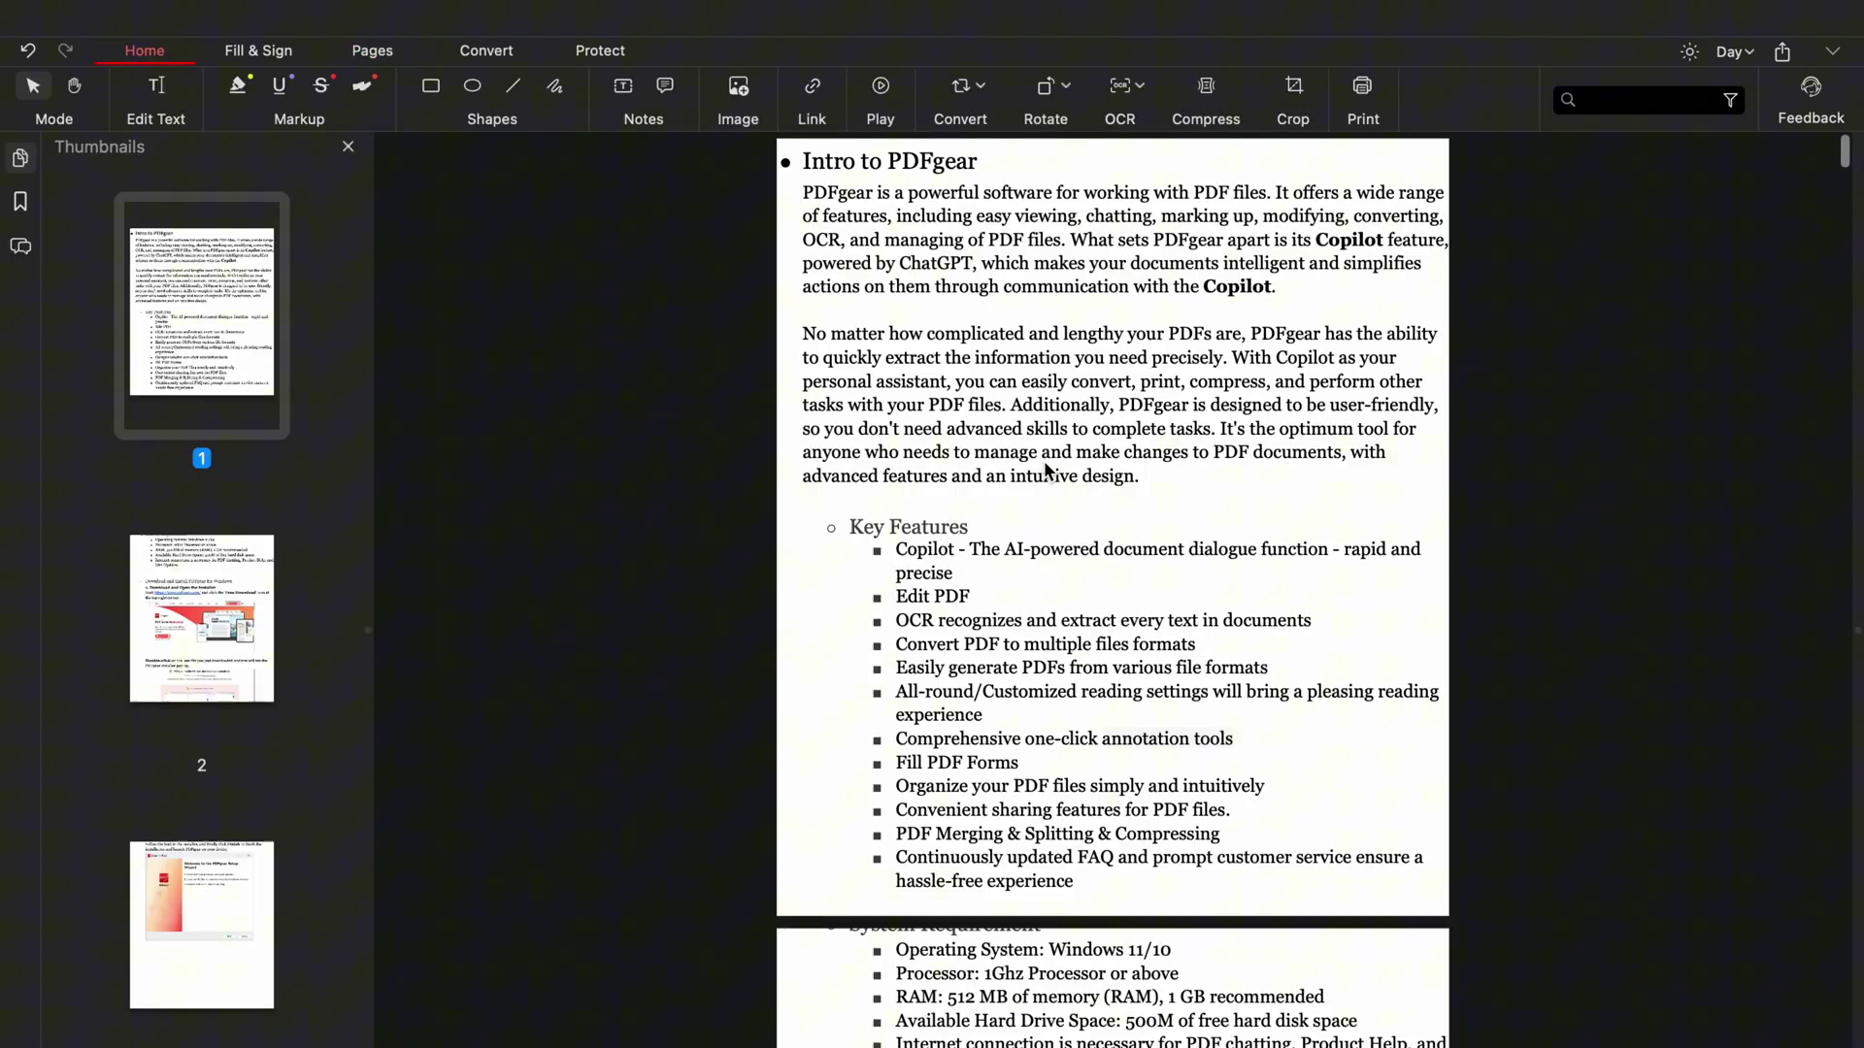
Step: Expand the crop to the full 596 × 842 page for all pages and review the thumbnails
left_click(1296, 100)
left_click_drag(824, 272, 701, 89)
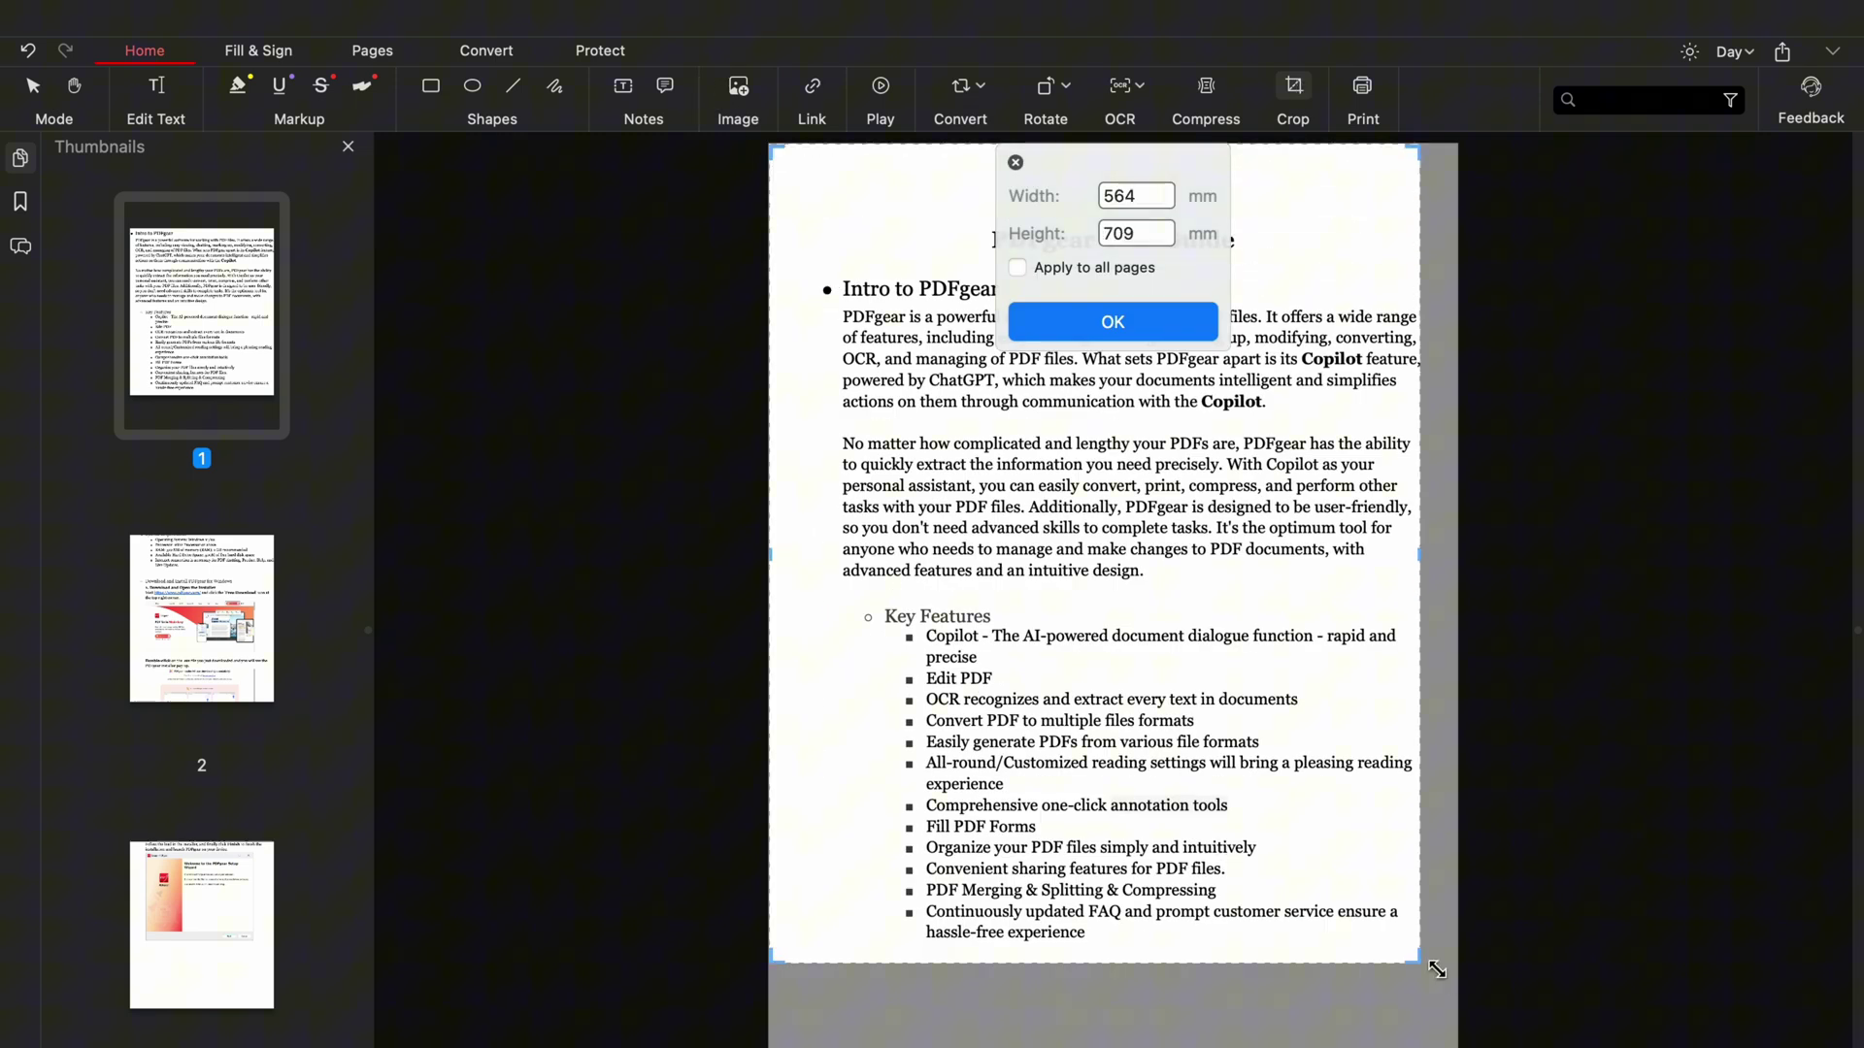
mouse_move(1431, 968)
left_mouse_down()
mouse_move(1422, 1007)
mouse_move(1456, 1047)
left_mouse_up()
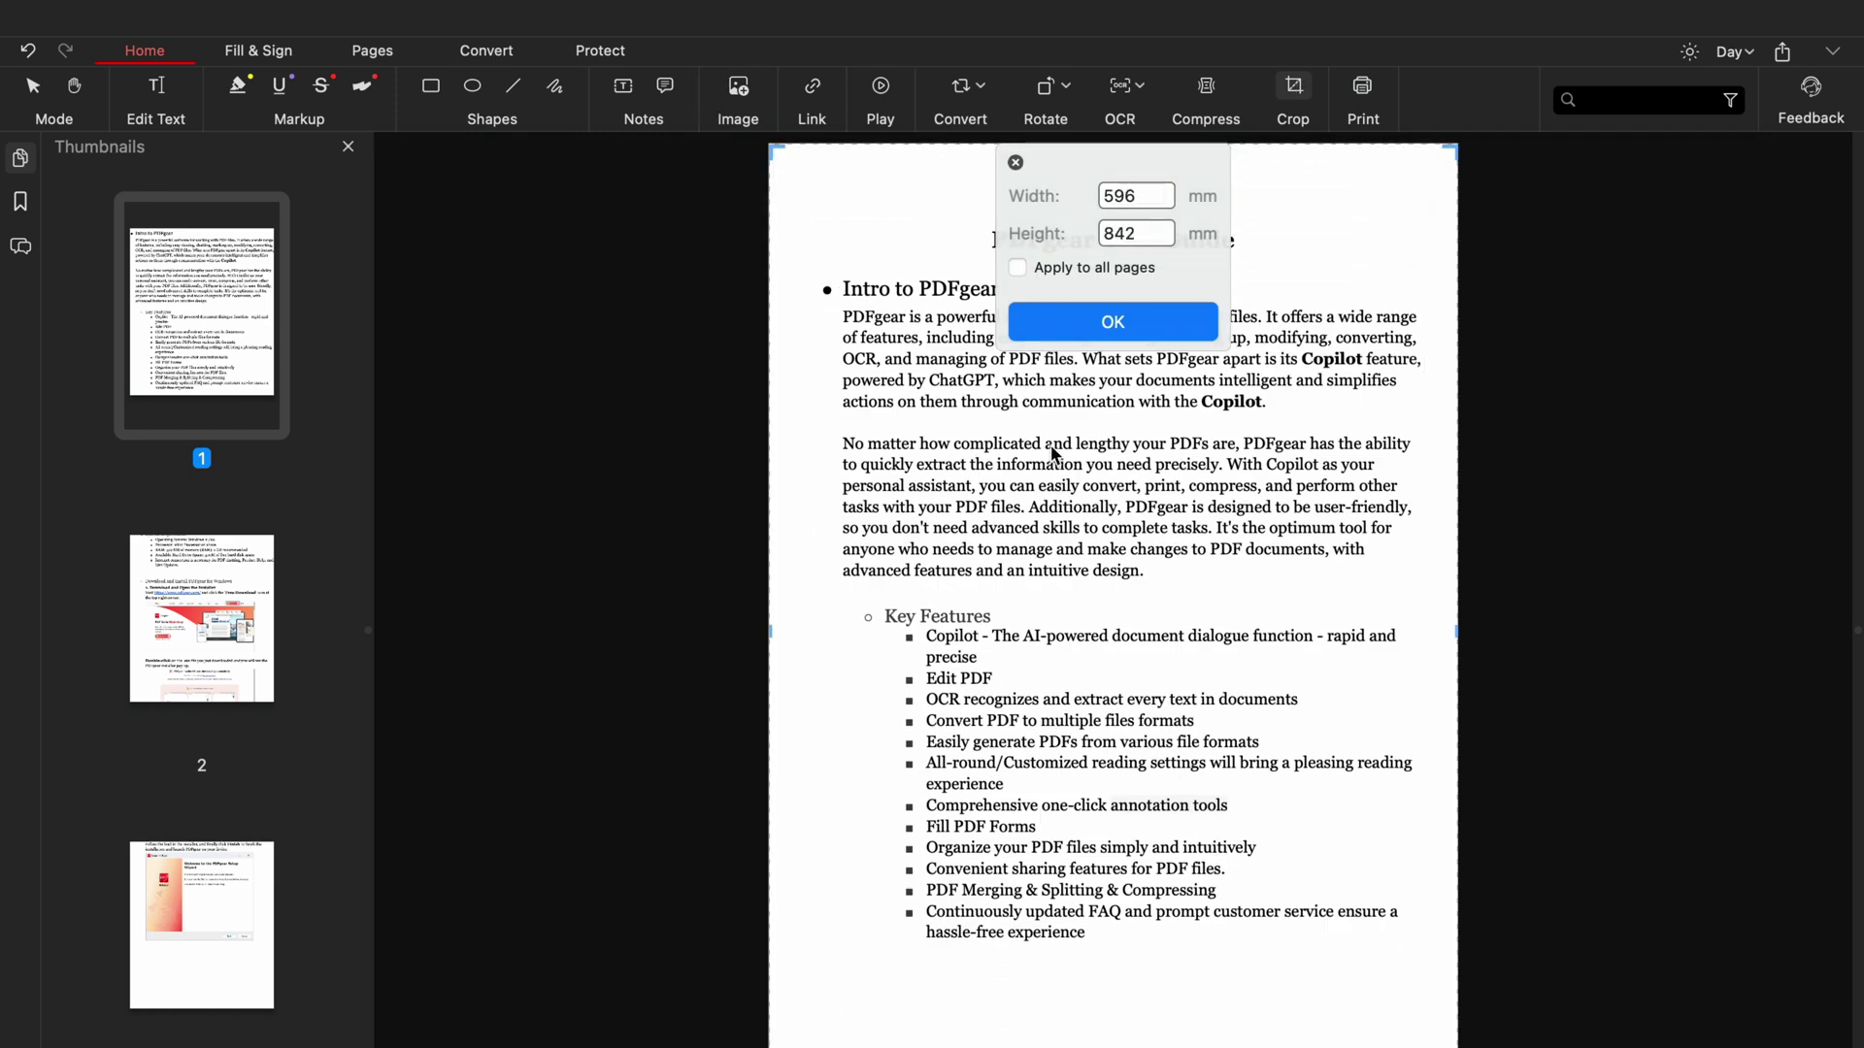
left_click(1070, 324)
left_click(387, 53)
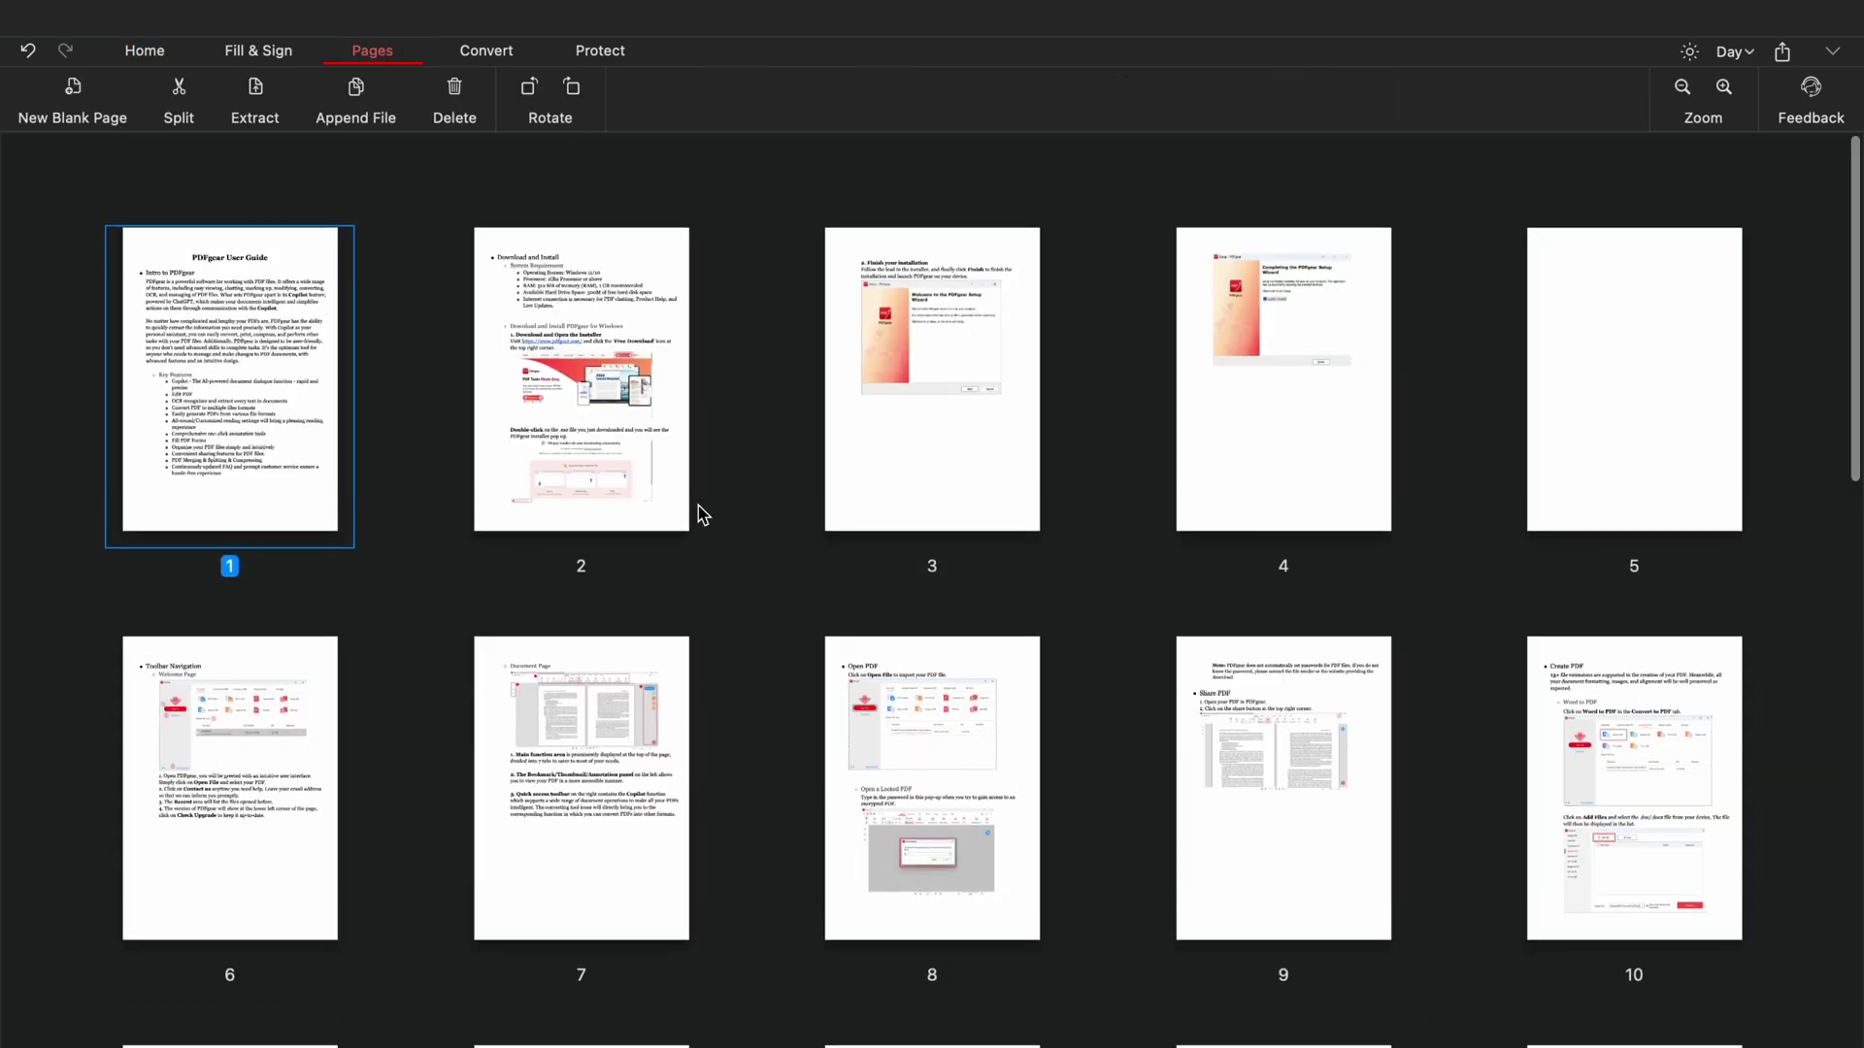
scroll(698, 514, "down", 10)
scroll(698, 514, "up", 8)
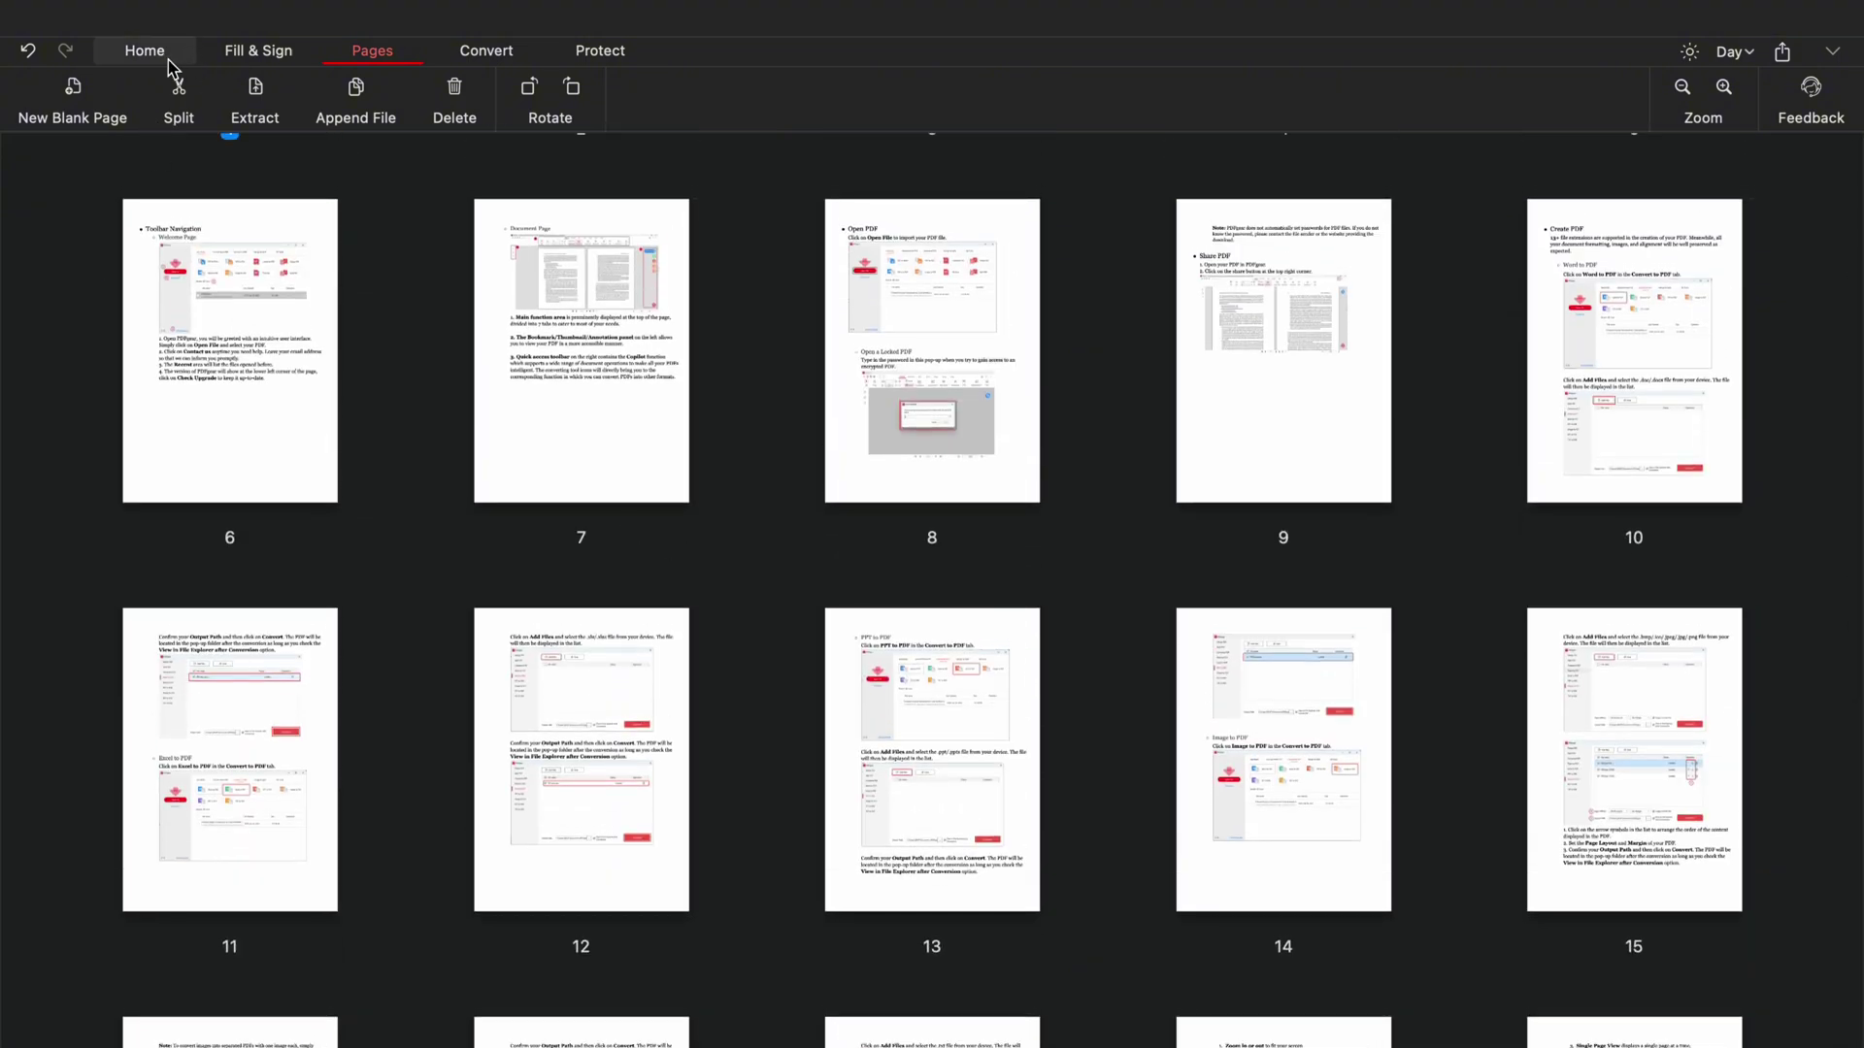
left_click(171, 66)
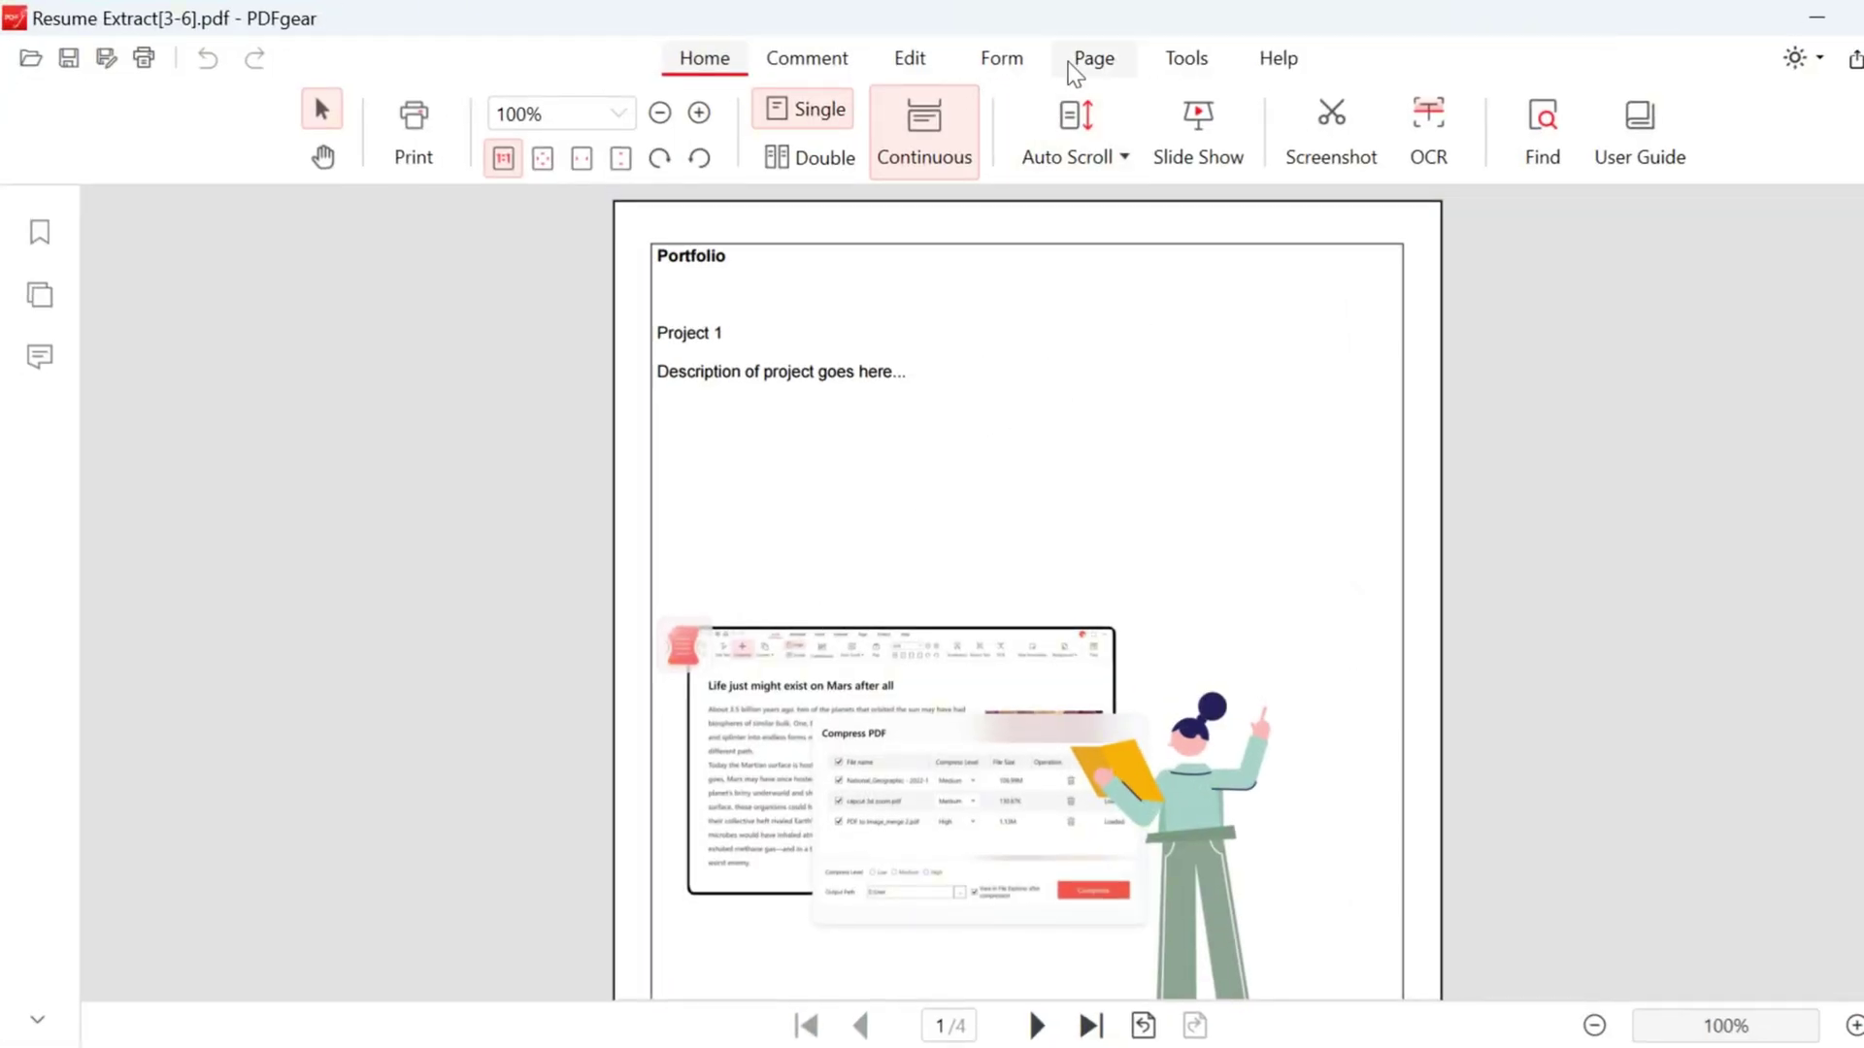
left_click(1092, 61)
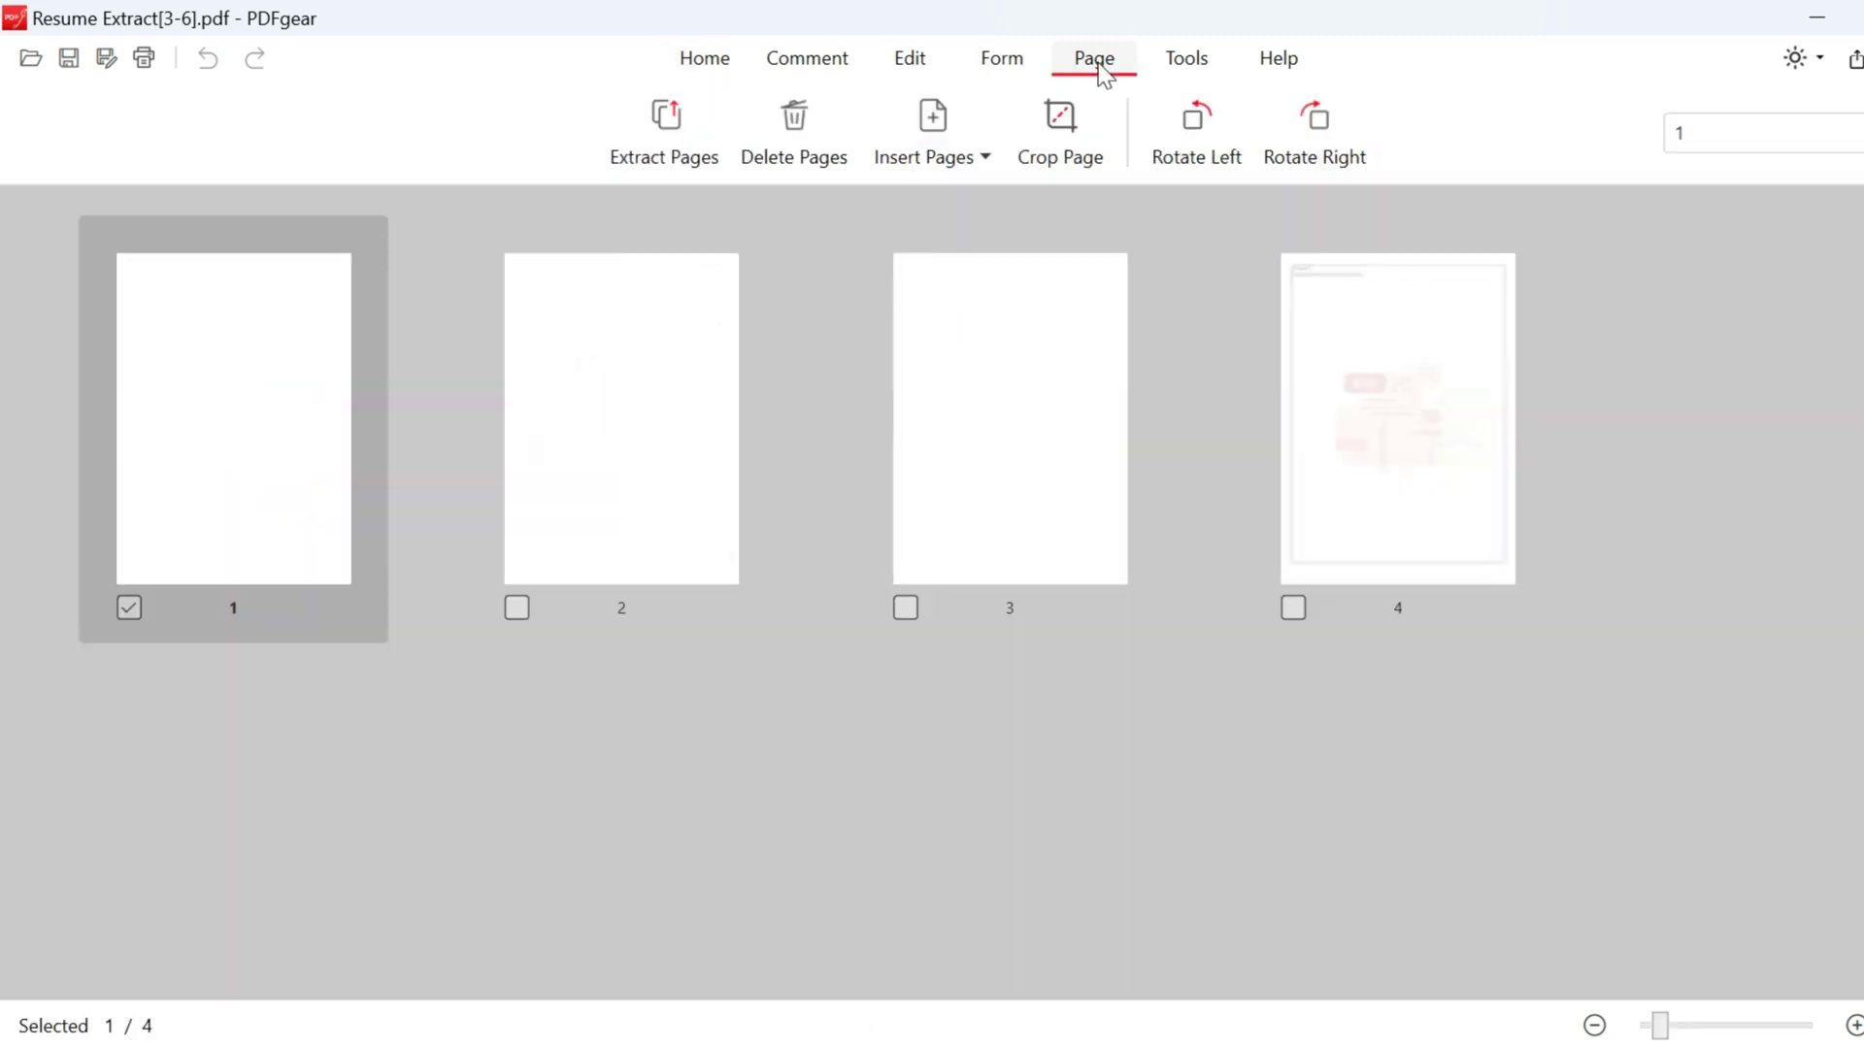
left_click(1051, 145)
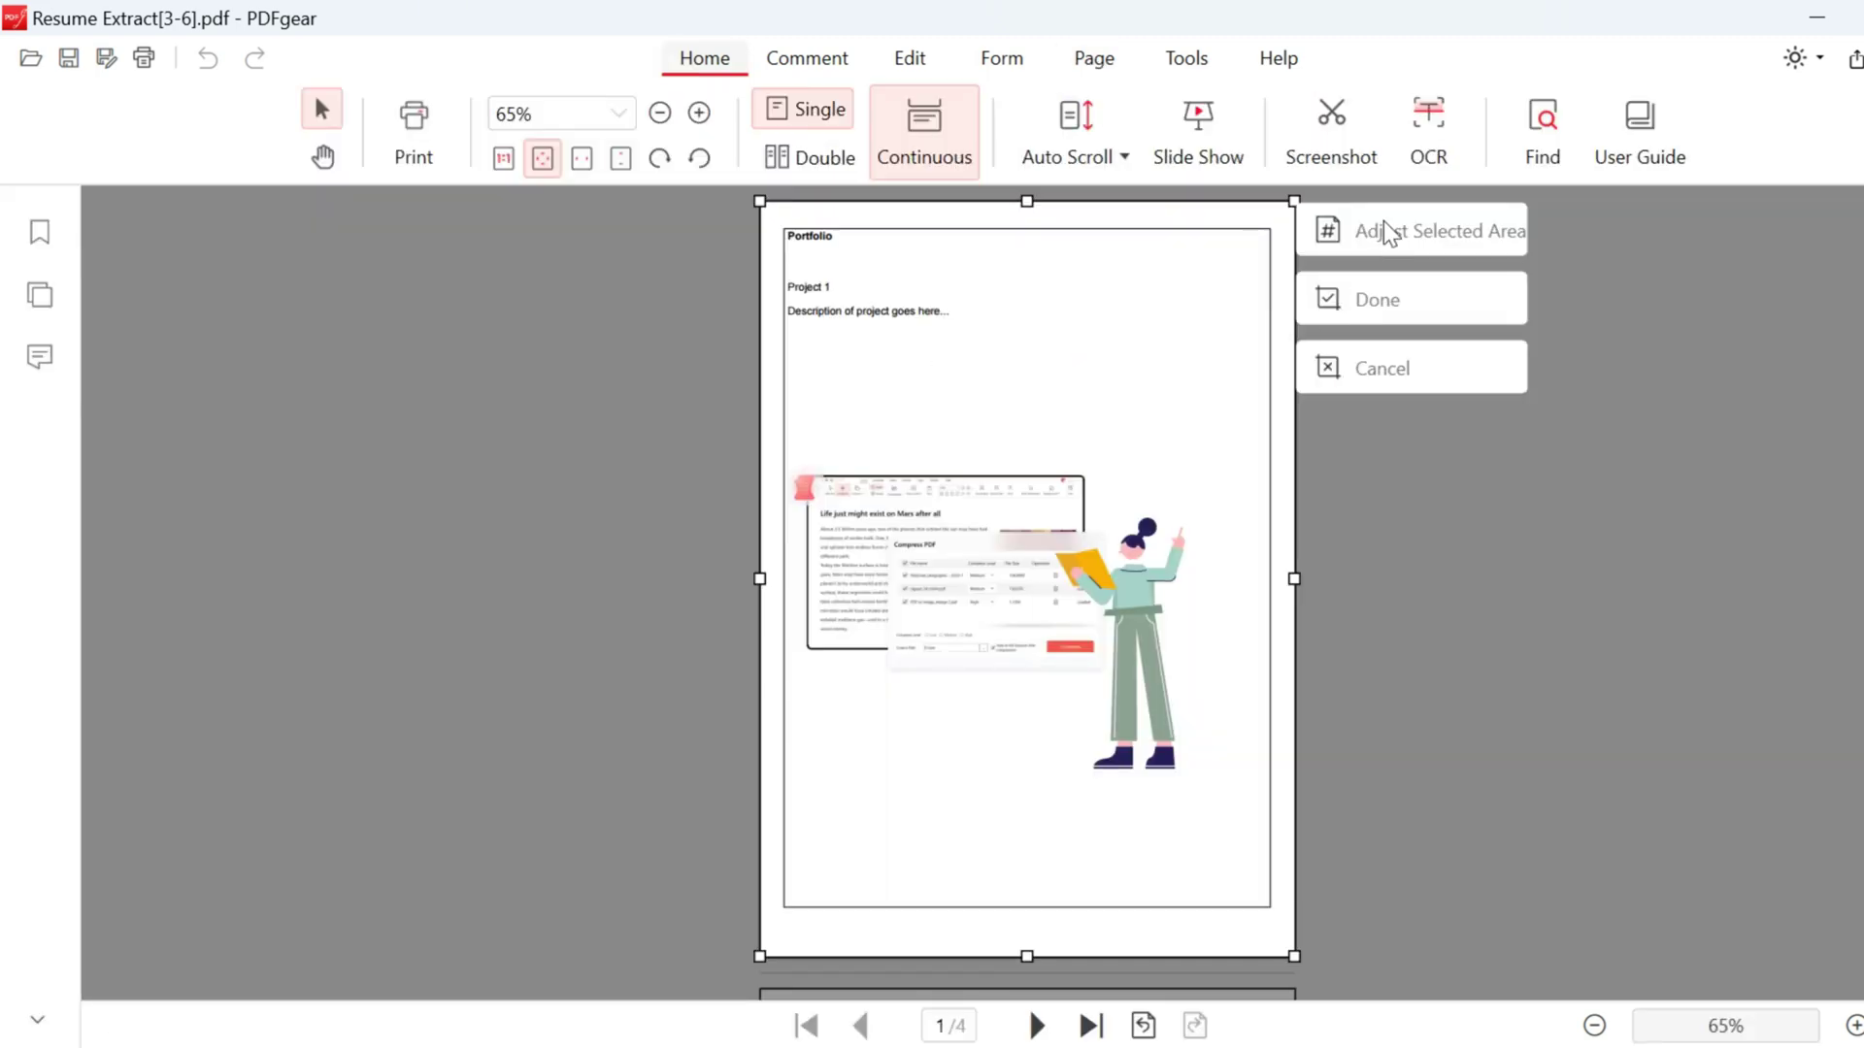
left_click_drag(1295, 199, 1266, 442)
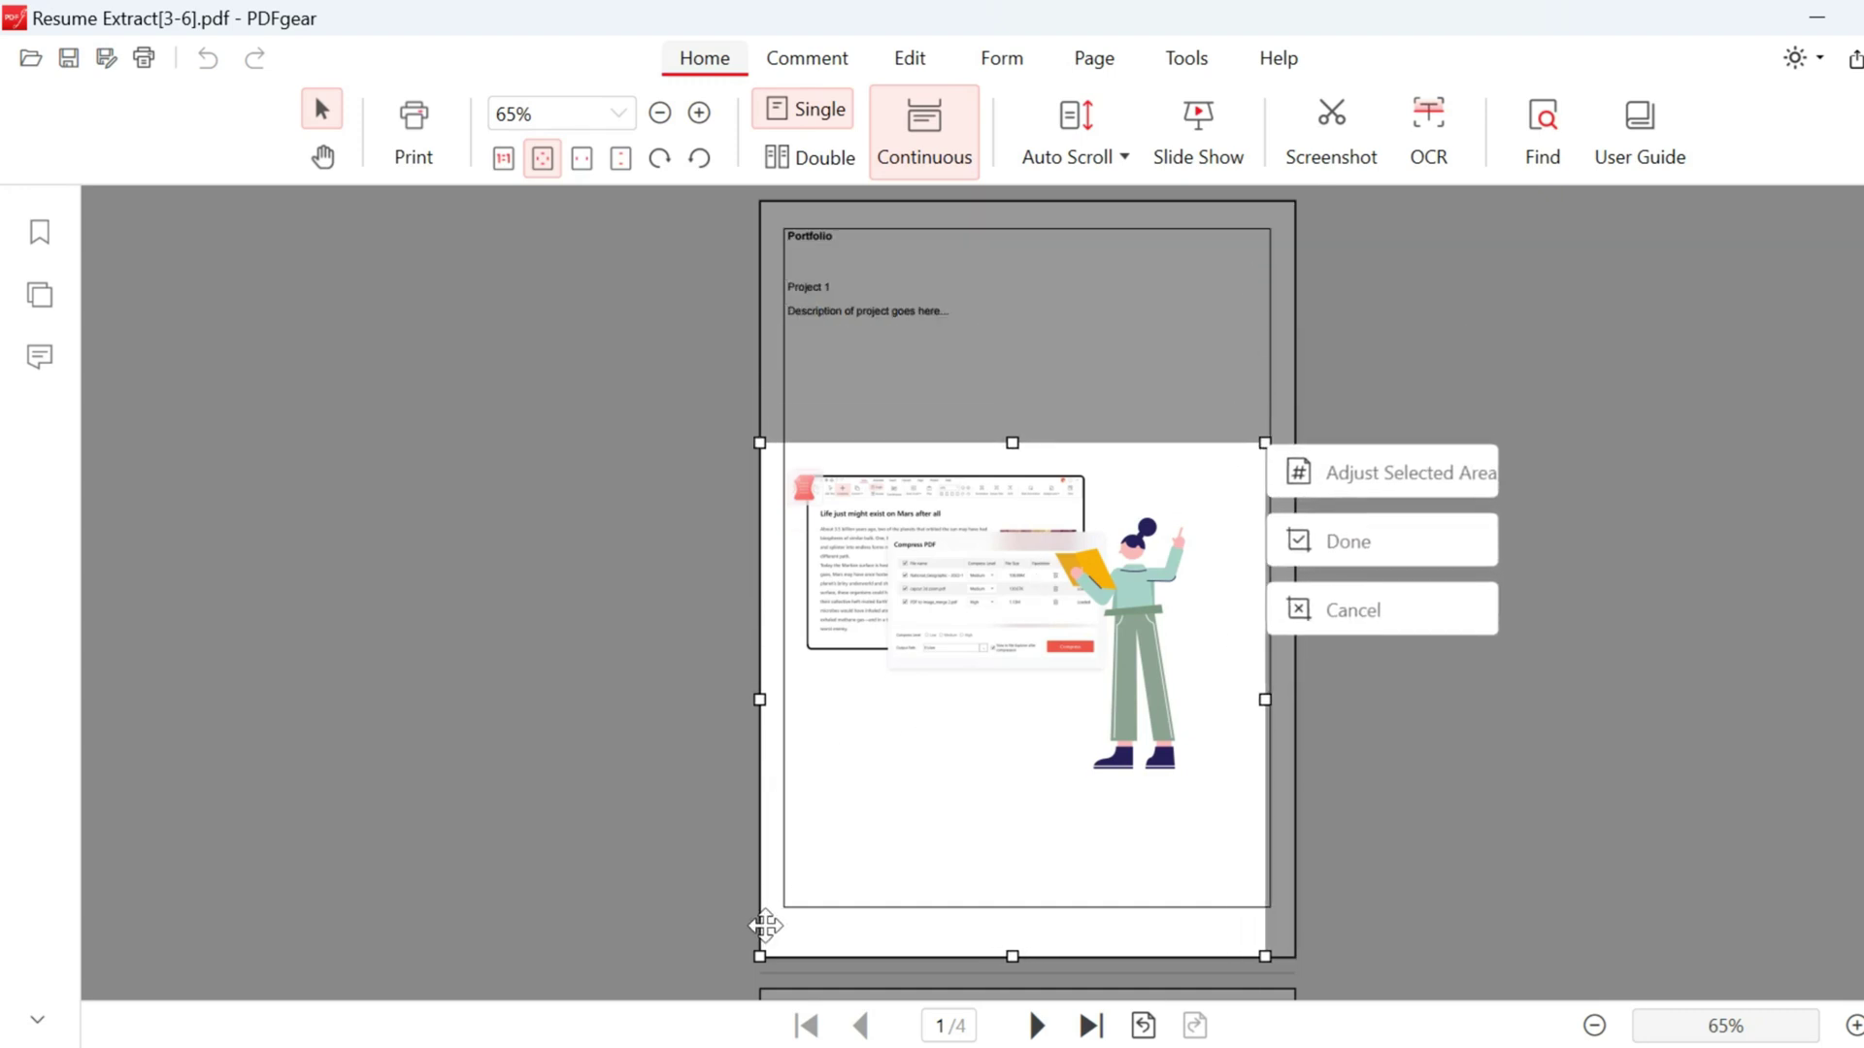
mouse_move(759, 956)
left_mouse_down()
mouse_move(819, 833)
mouse_move(790, 779)
left_mouse_up()
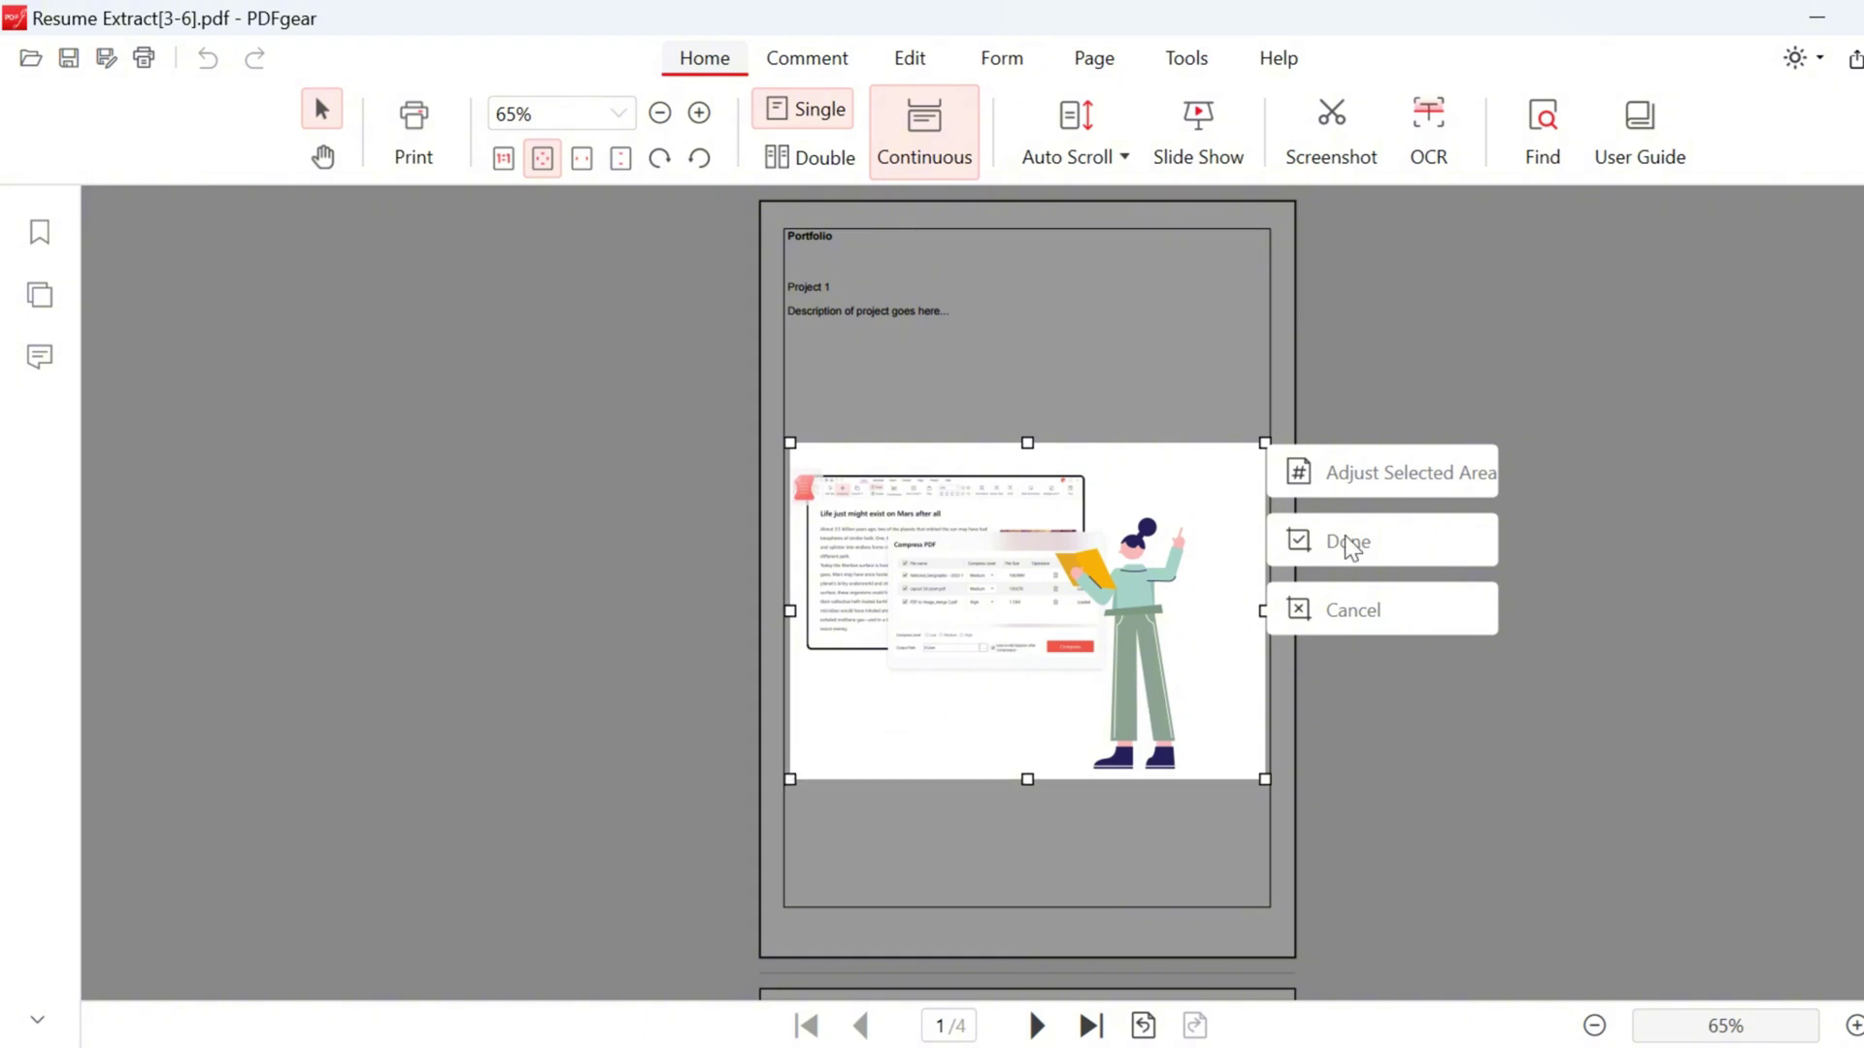
left_click(1381, 472)
double_click(879, 550)
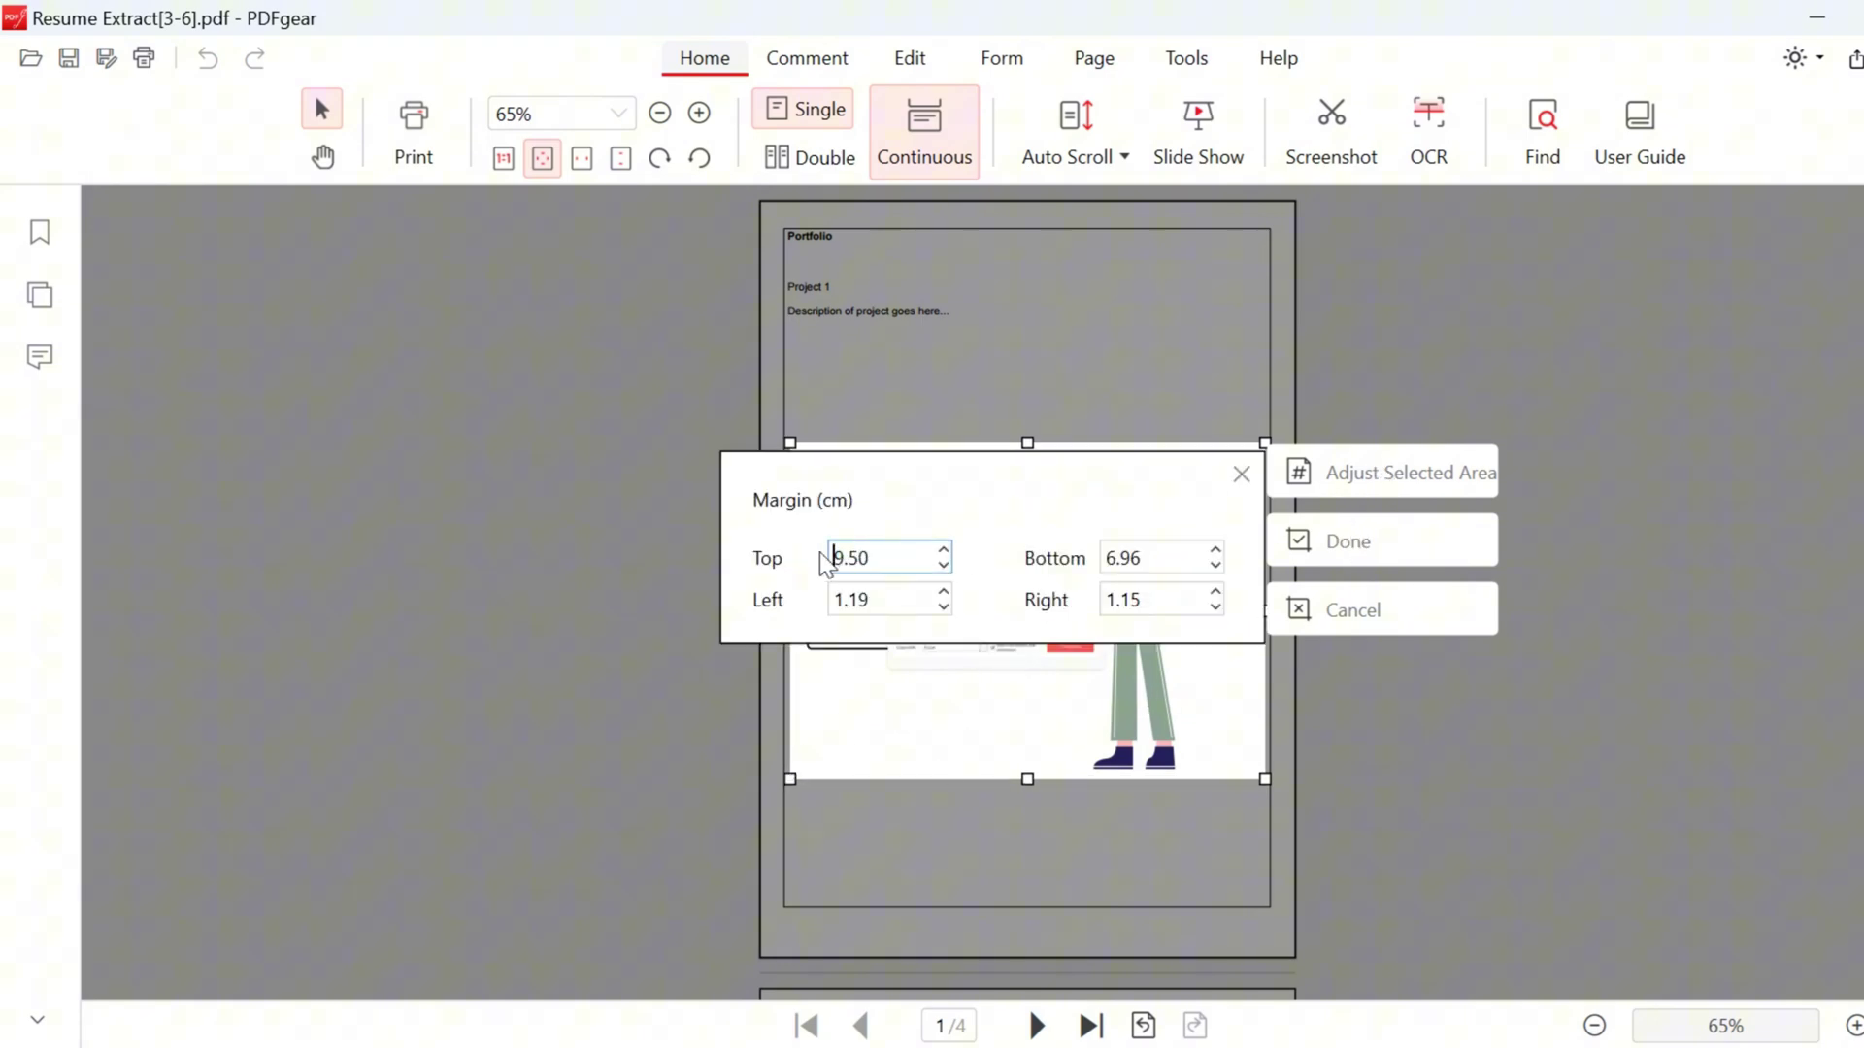
left_click_drag(831, 553, 924, 556)
type("10")
left_click(1077, 683)
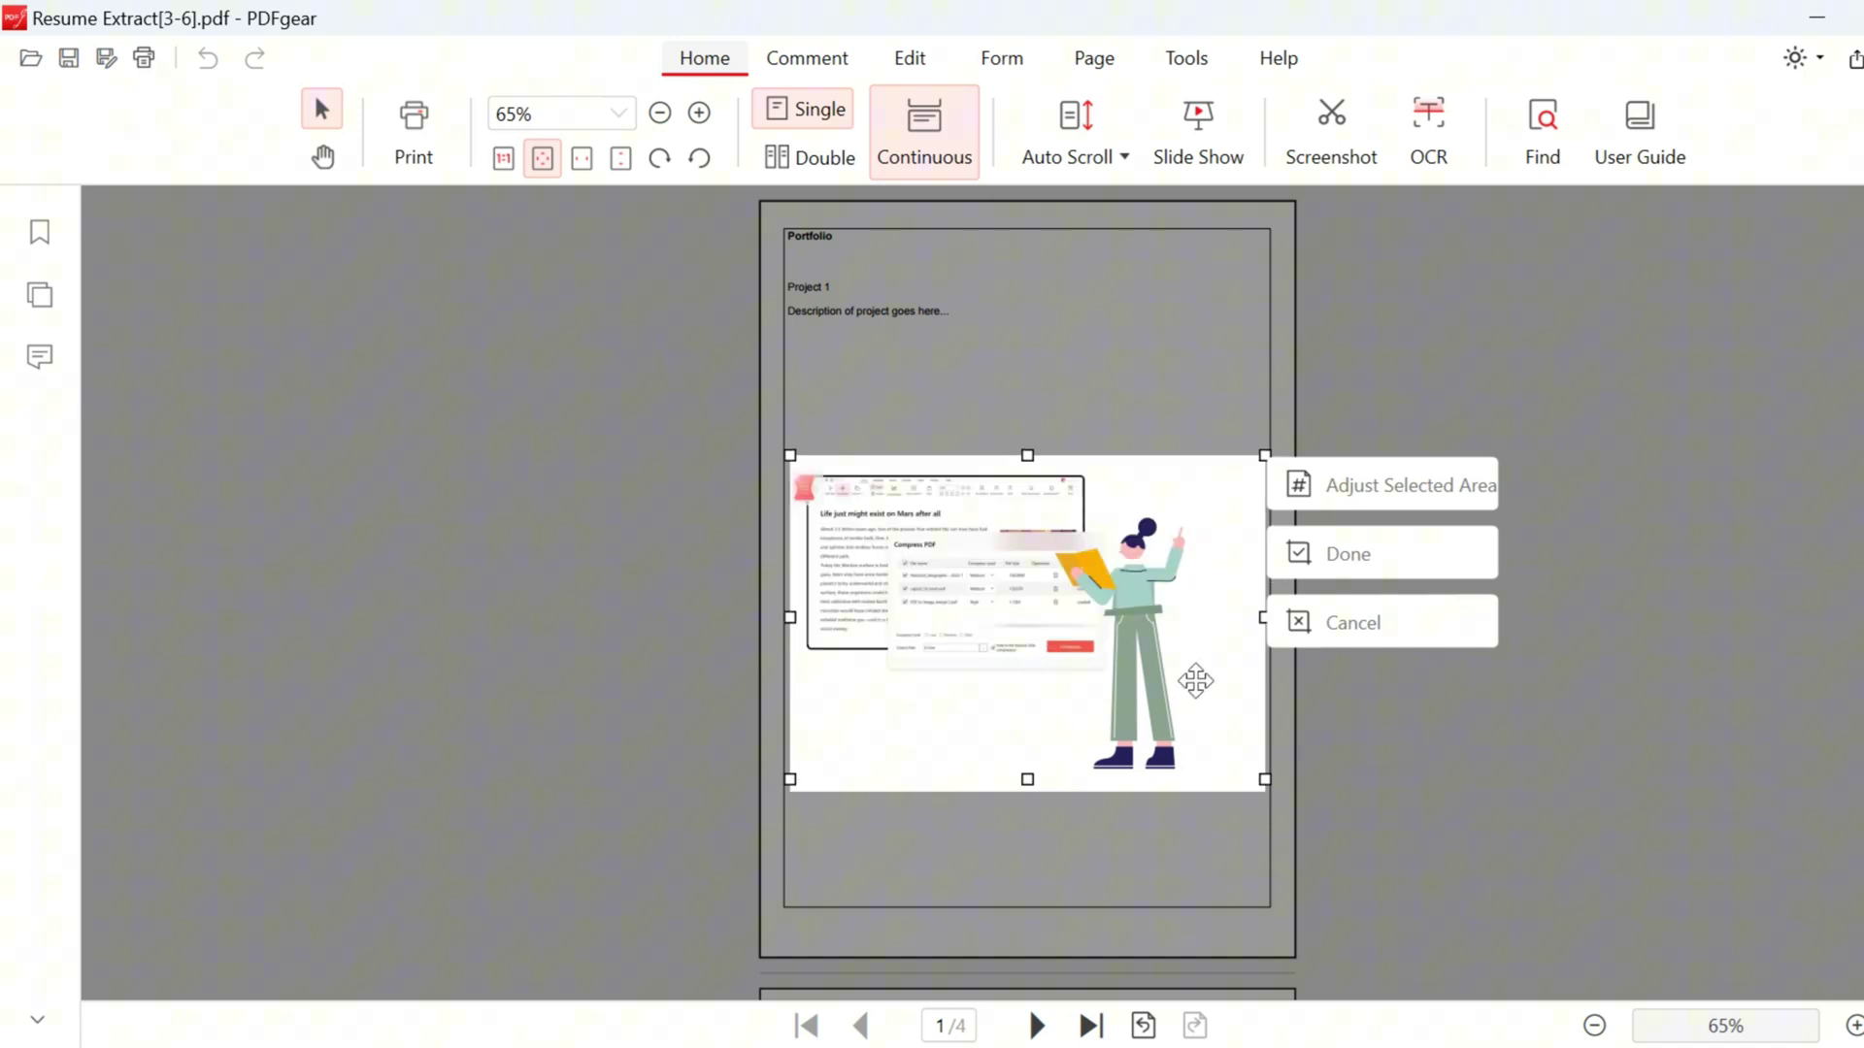
left_click(1373, 549)
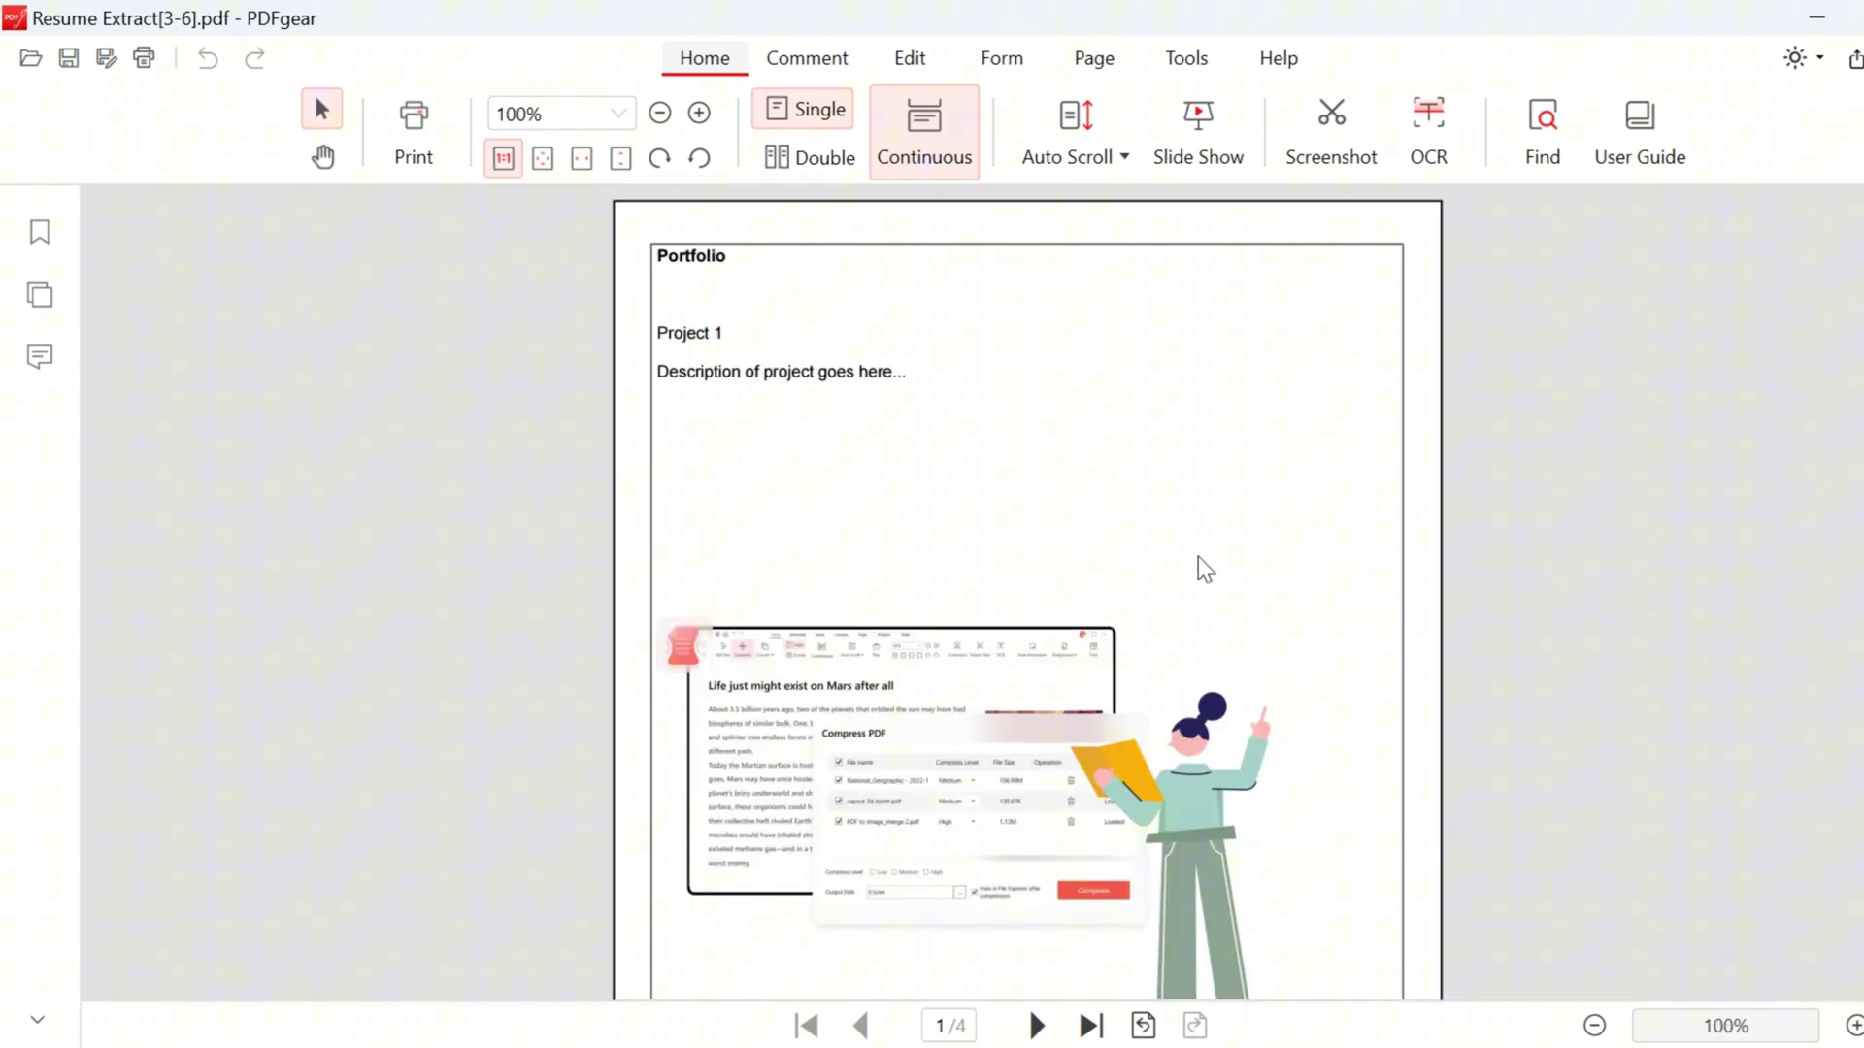
scroll(1187, 555, "down", 3)
scroll(1169, 495, "up", 2)
Step: Crop page 1 of Resume Extract[3-6].pdf to just the illustration, trimming top and bottom
left_click(1094, 58)
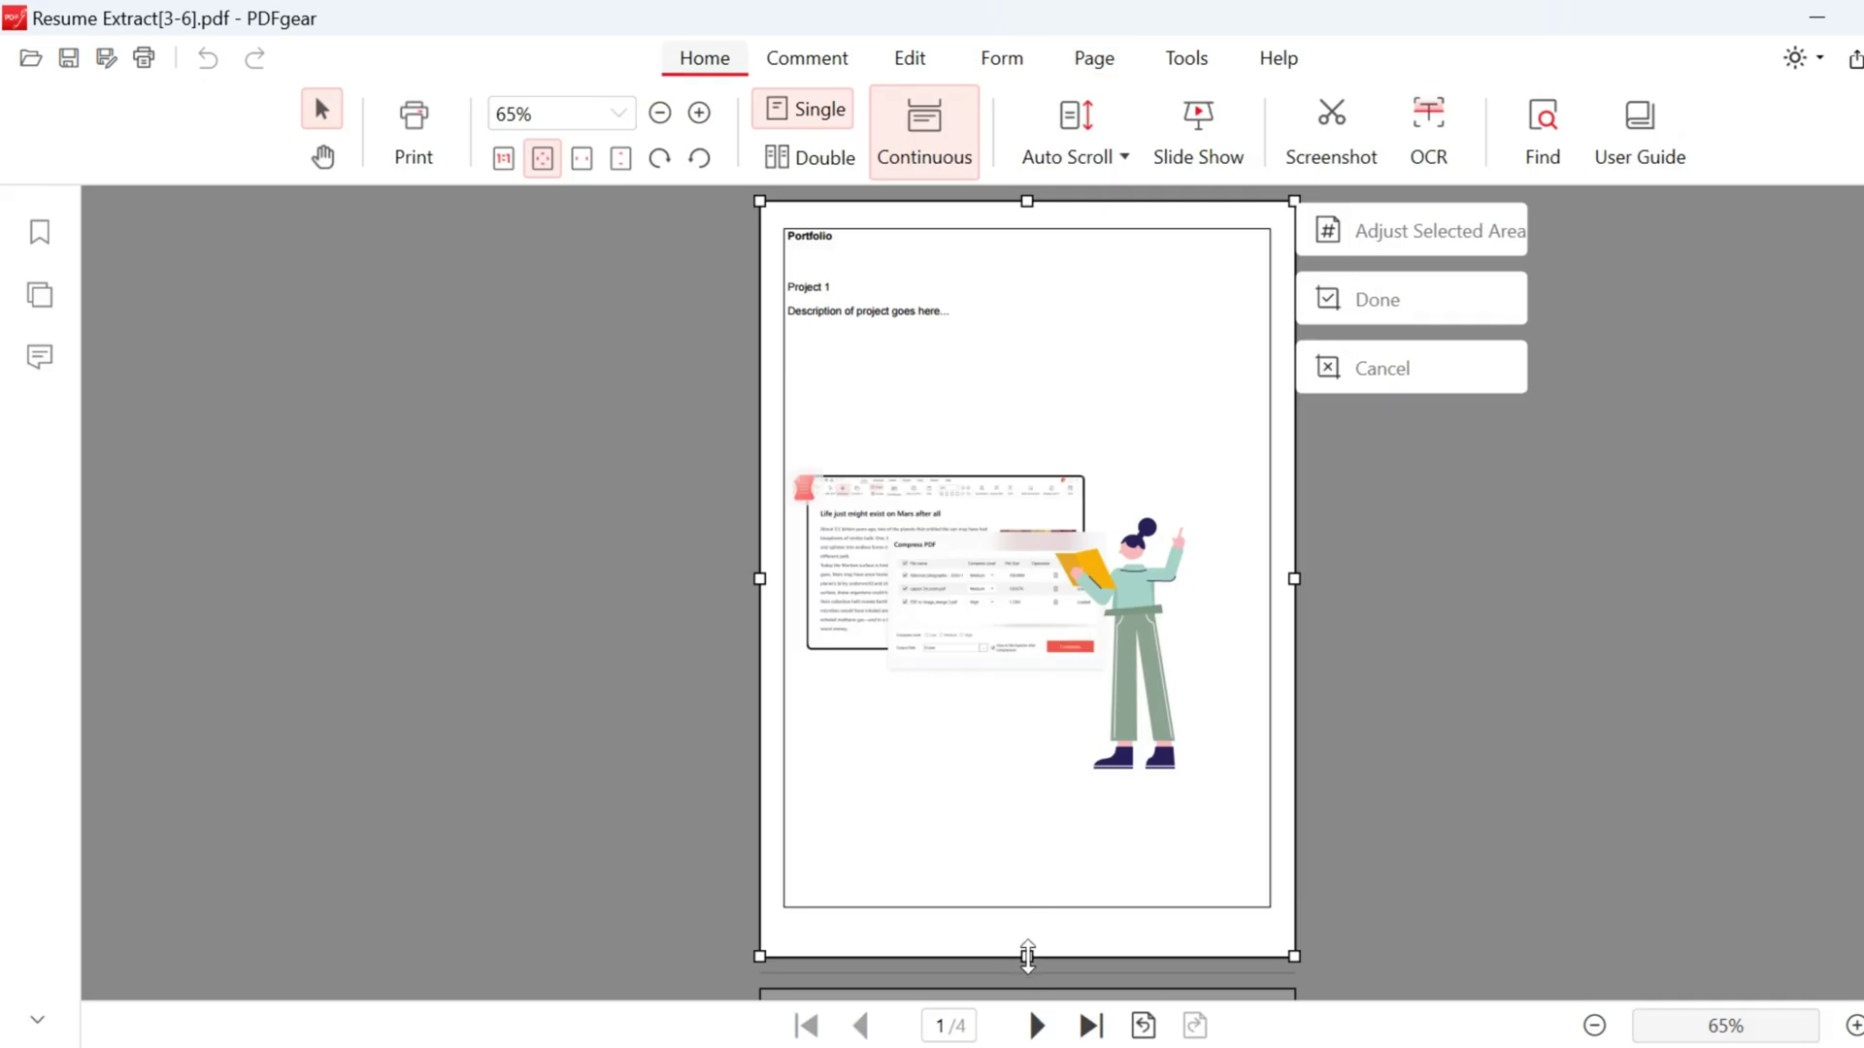
left_click_drag(1028, 958, 1028, 801)
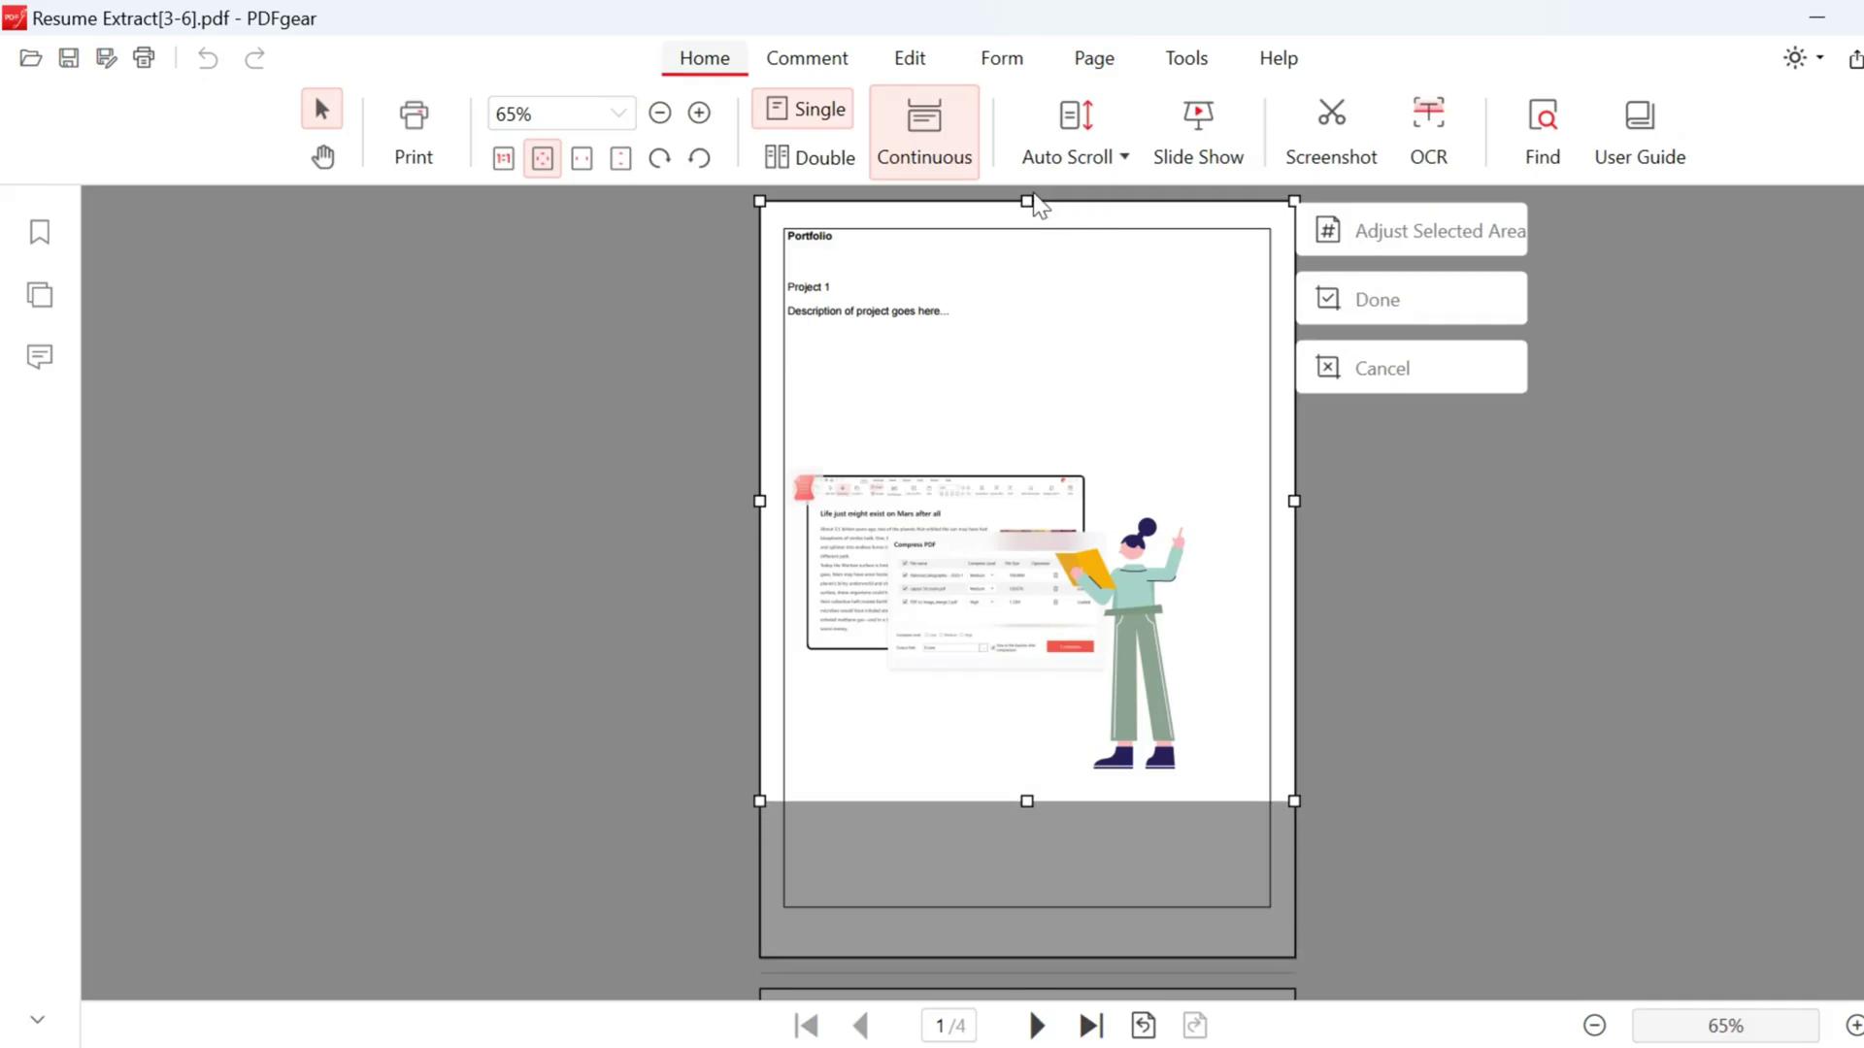
left_click_drag(1027, 199, 1027, 397)
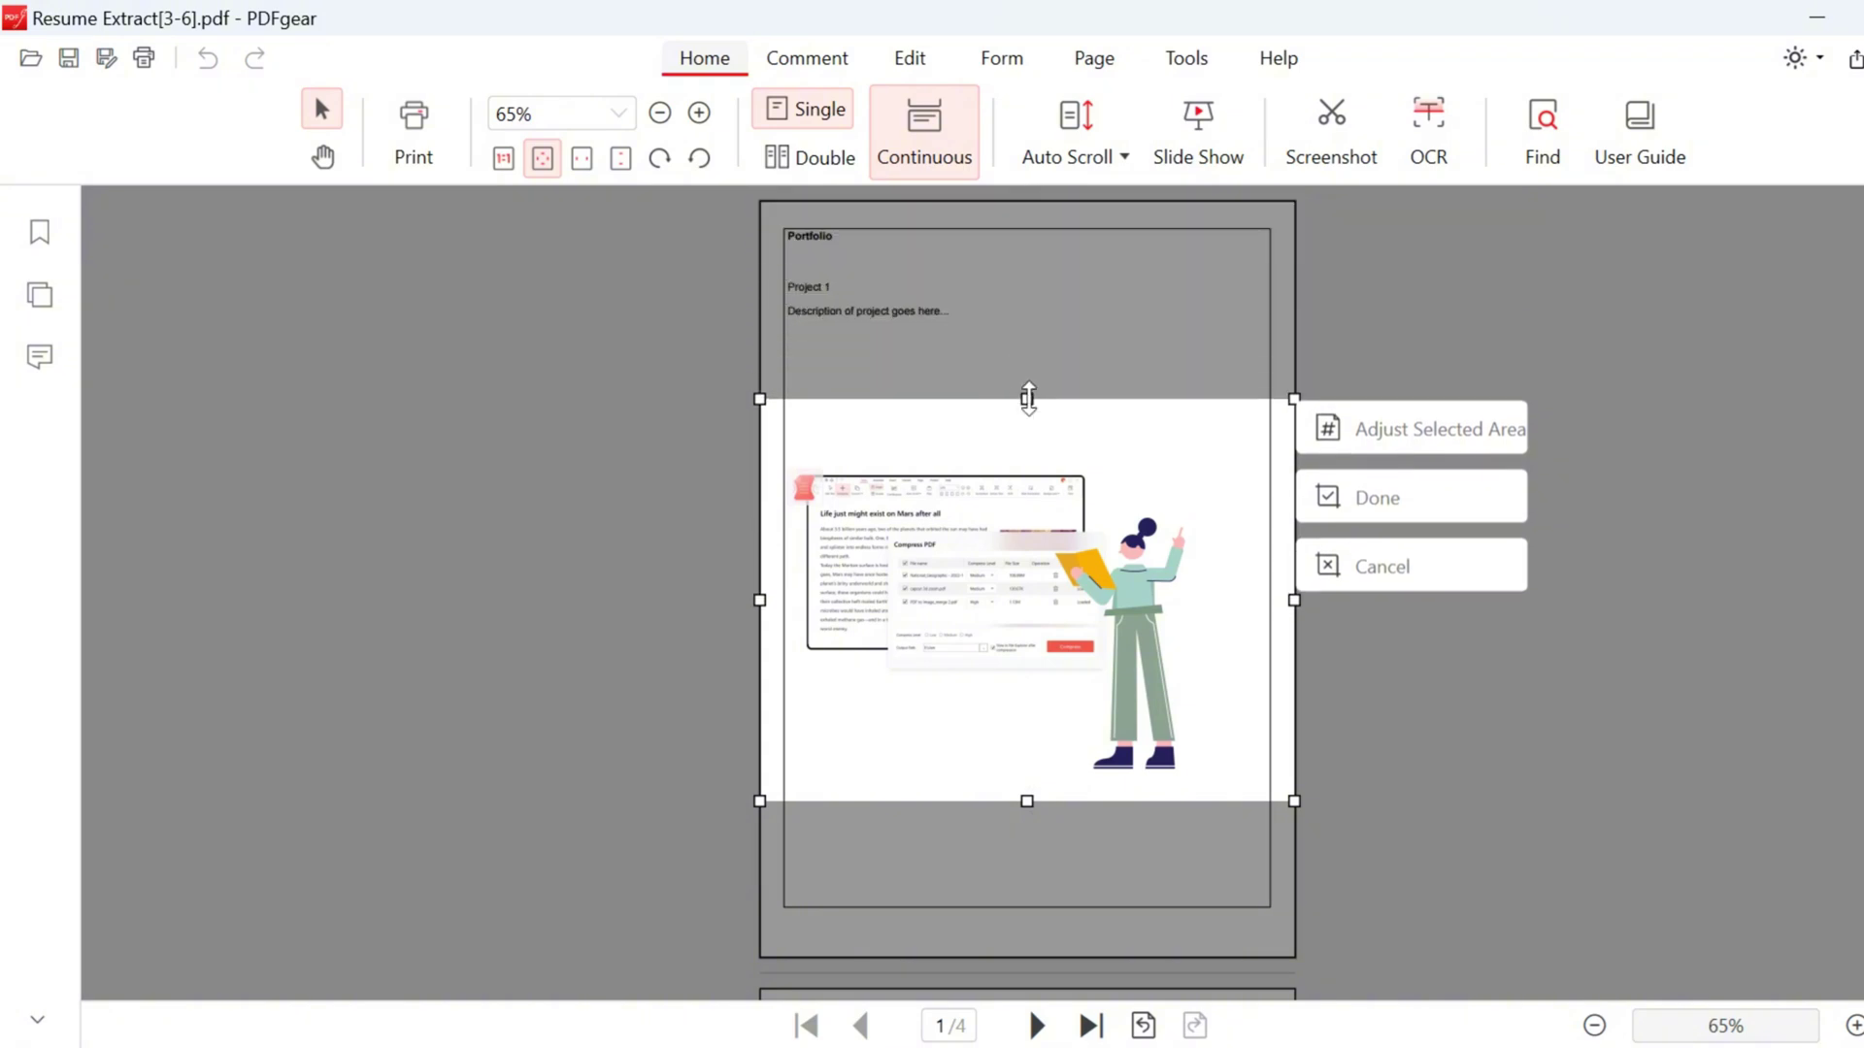
left_click(1423, 497)
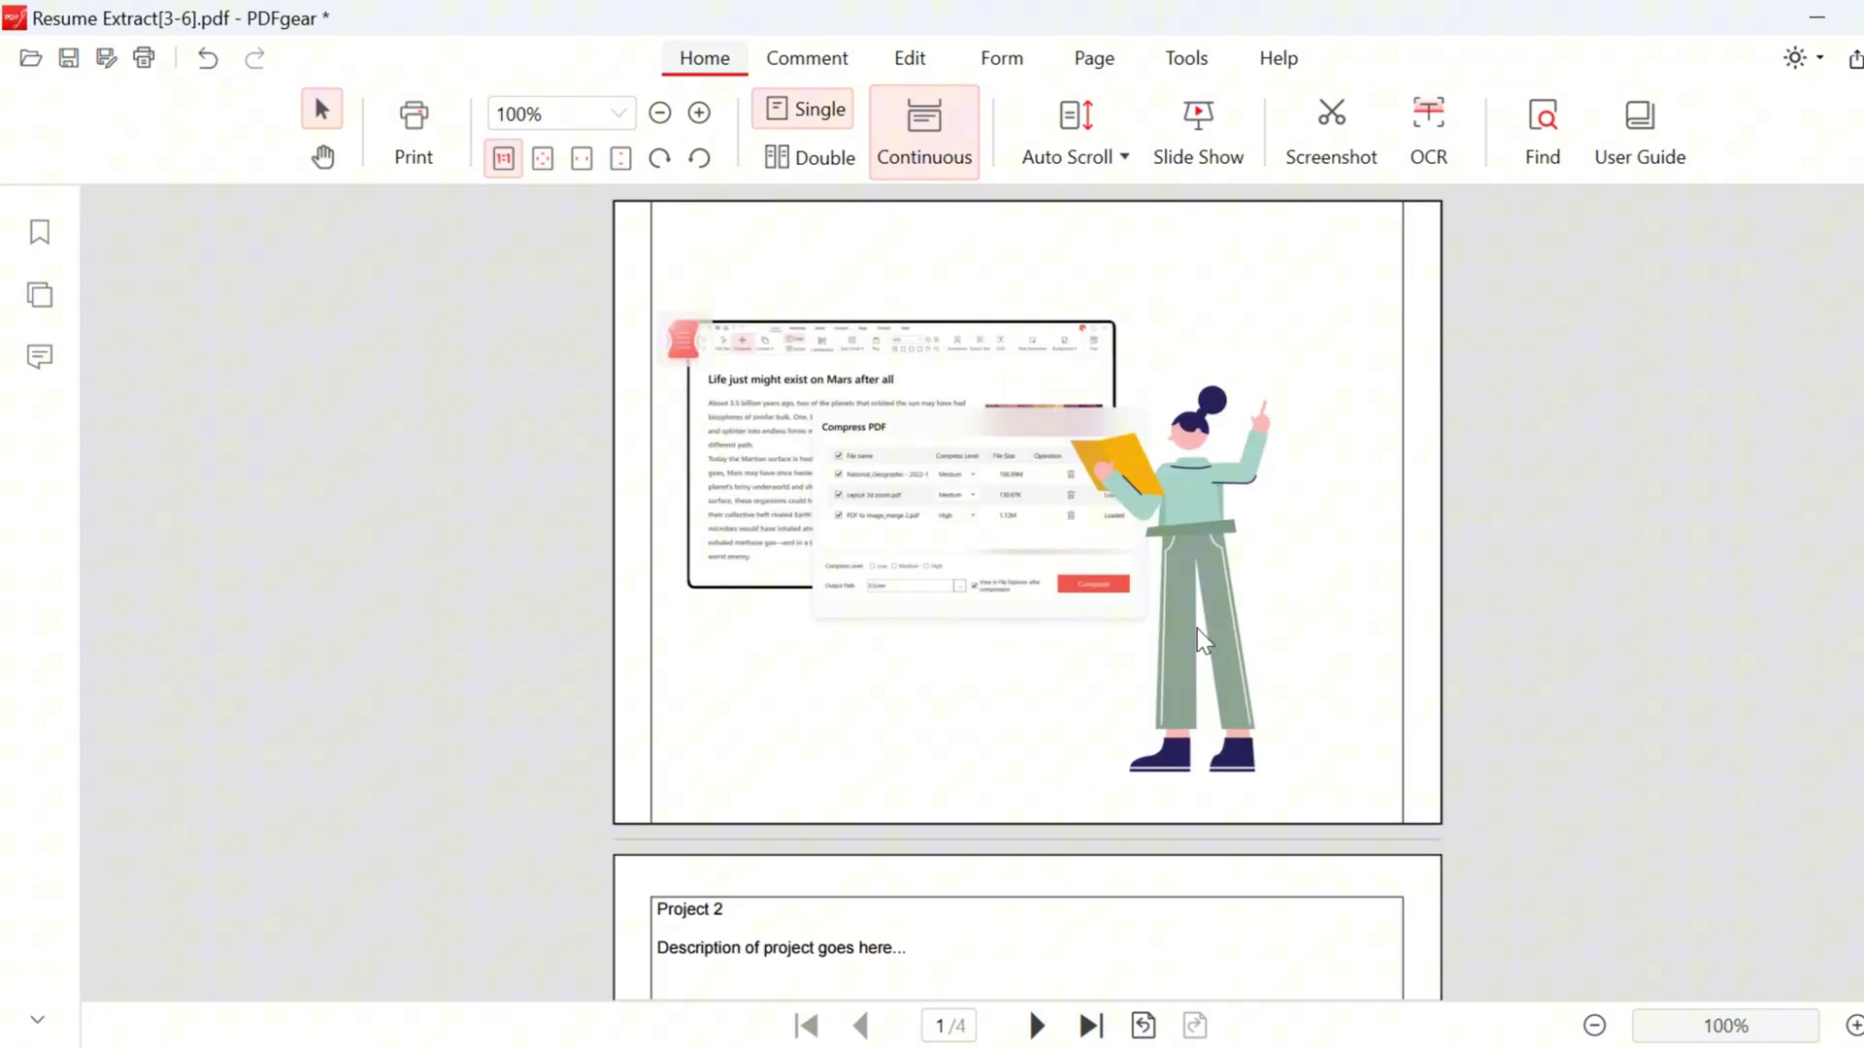
scroll(1209, 628, "down", 3)
scroll(1231, 614, "down", 1)
scroll(1239, 605, "up", 4)
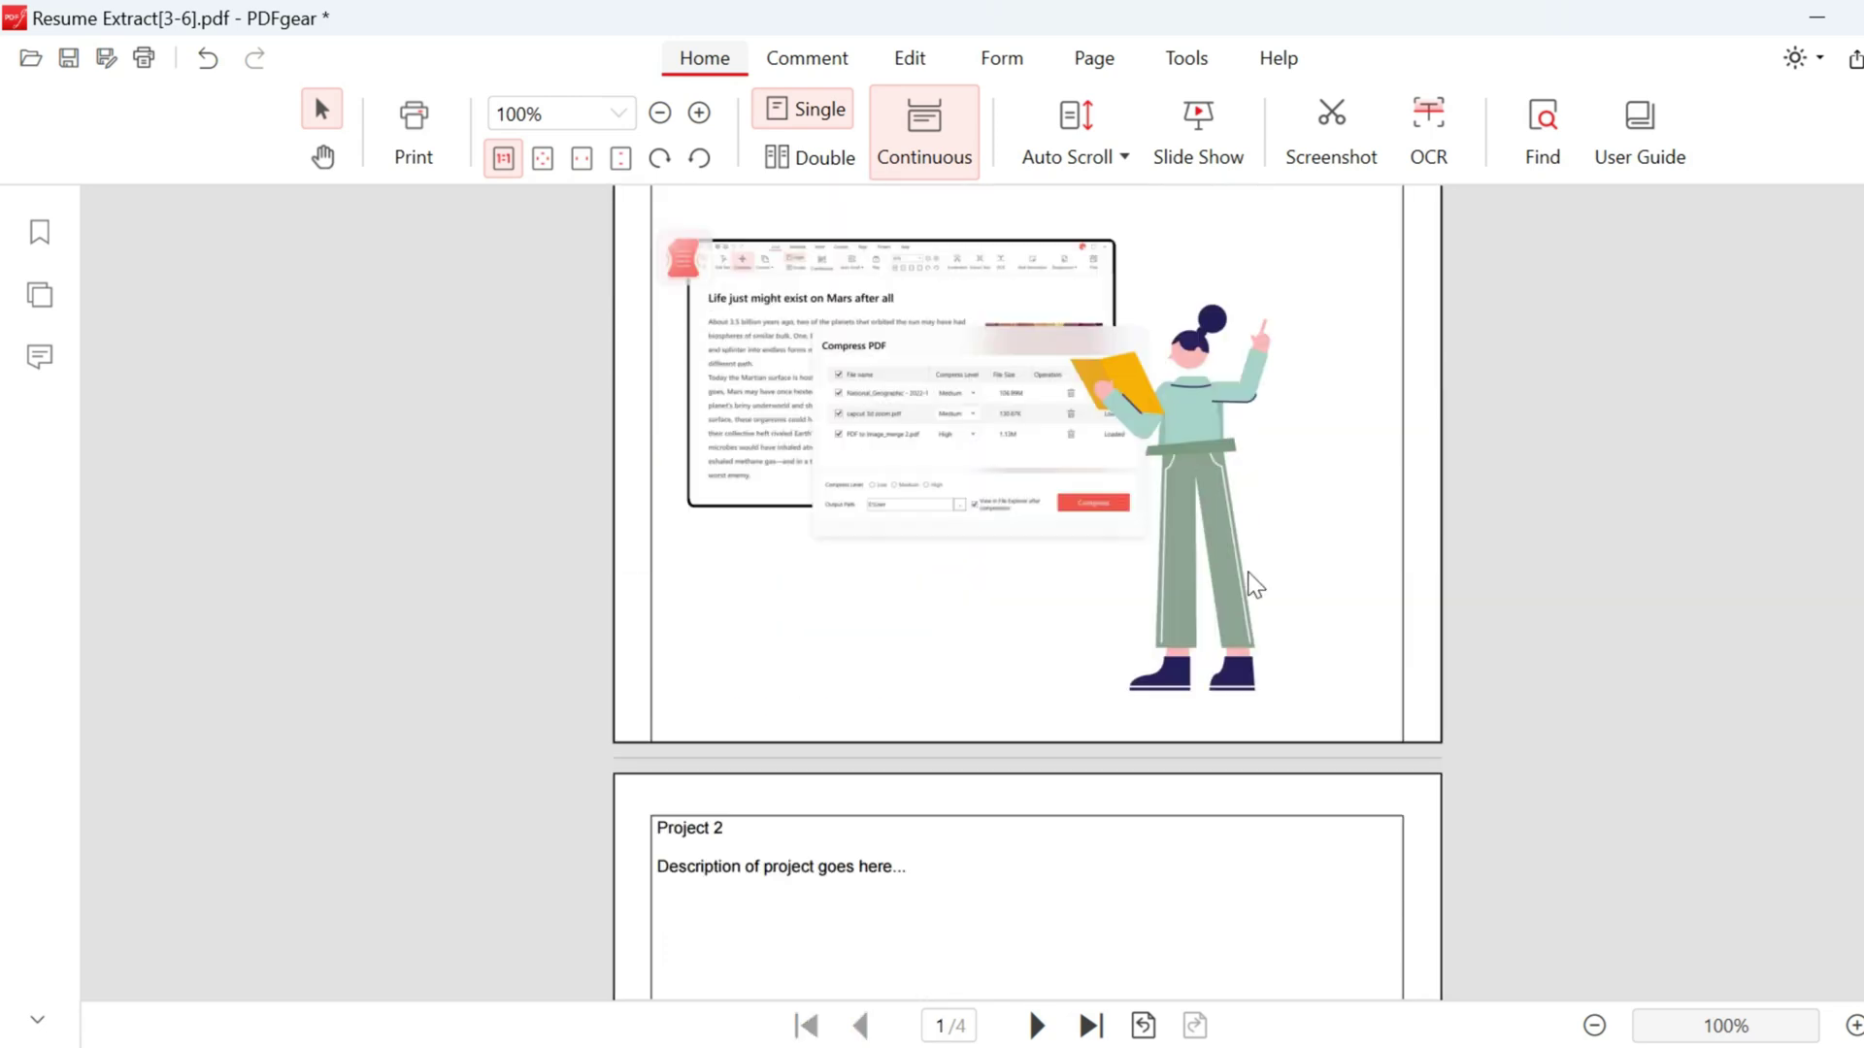
scroll(1245, 590, "up", 1)
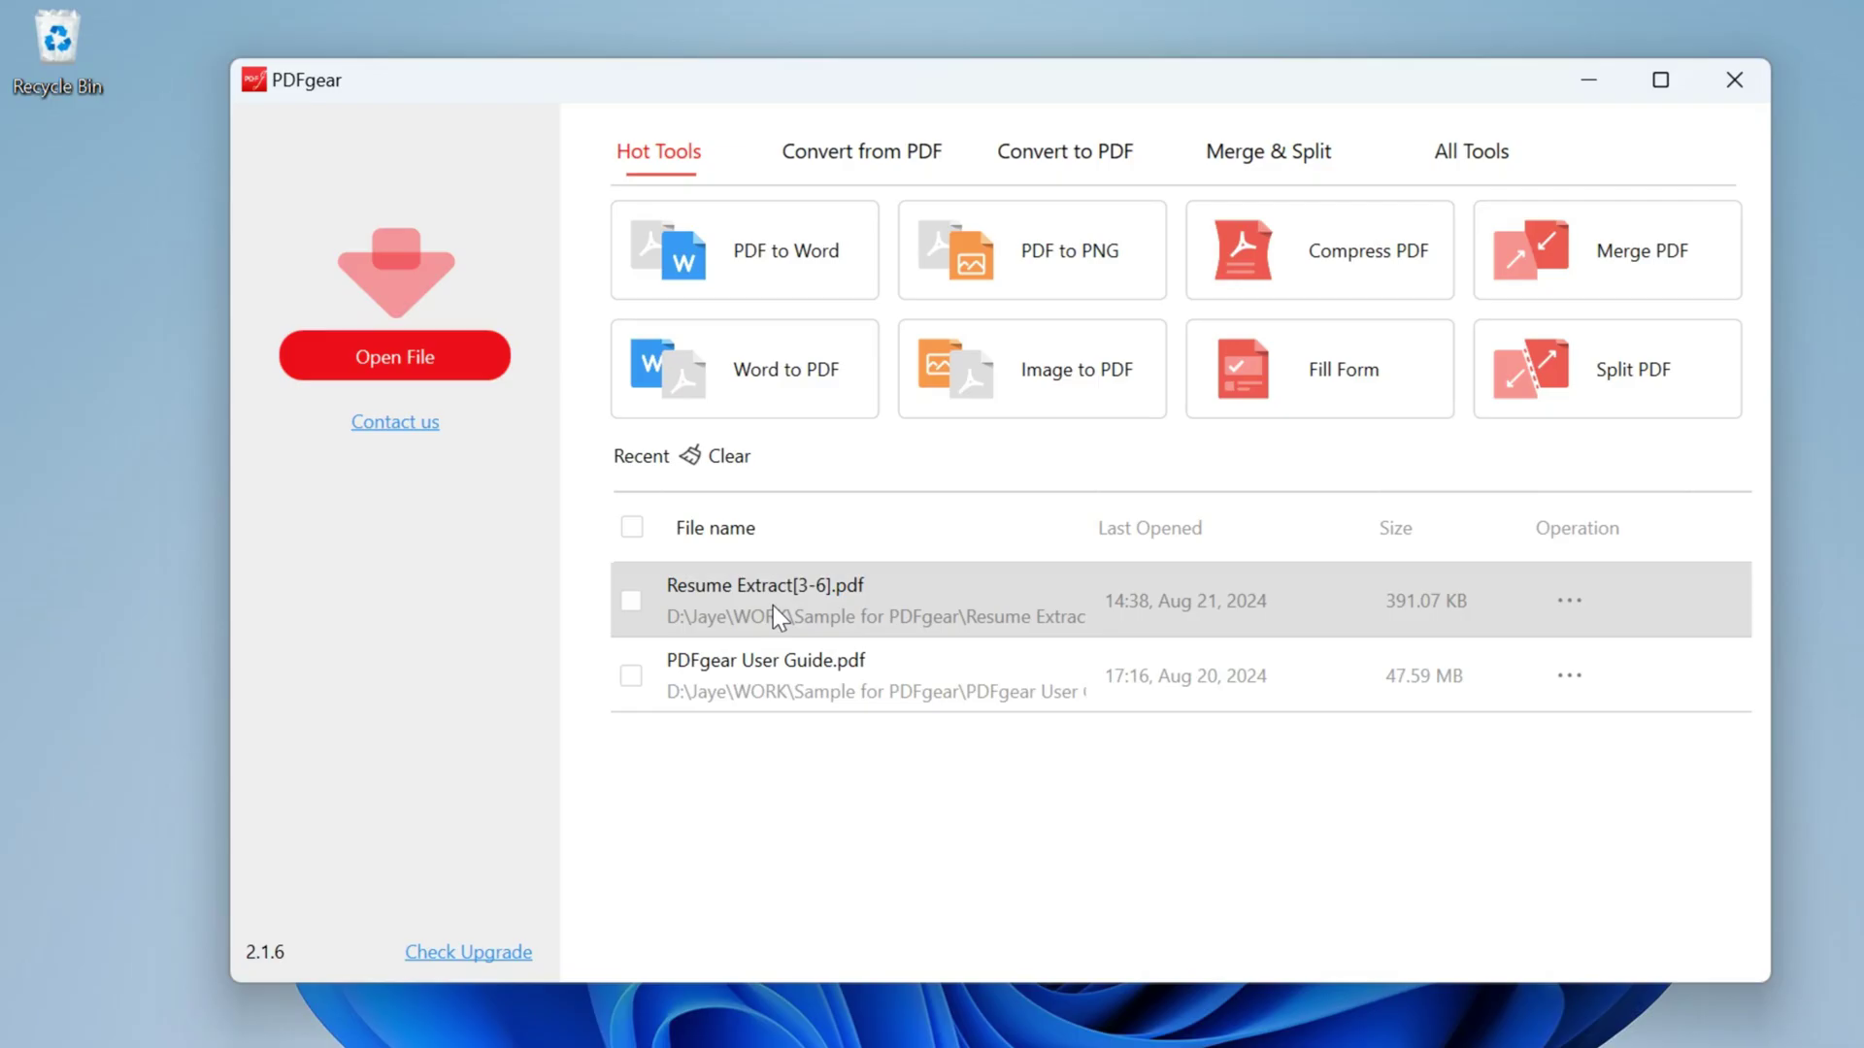
Step: Reopen Resume Extract[3-6].pdf from recent files and select page 1 in the page overview
left_click(773, 604)
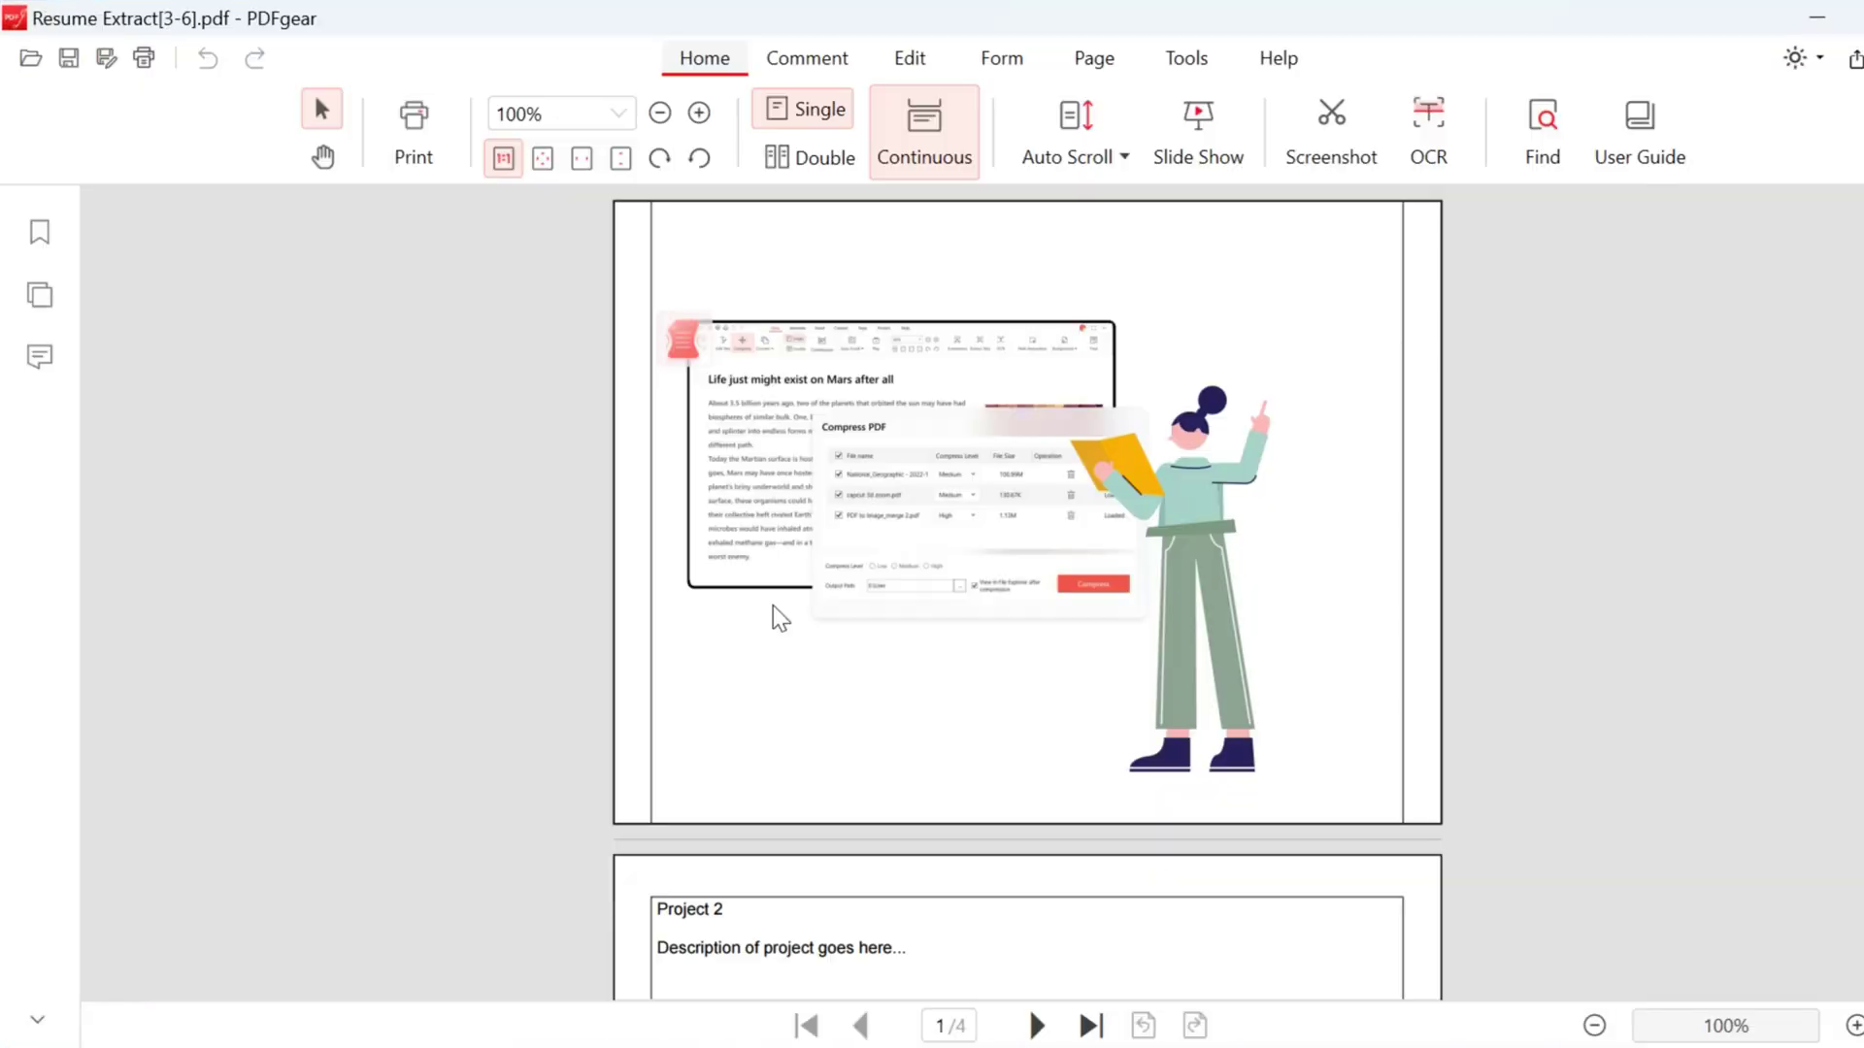
mouse_move(964, 540)
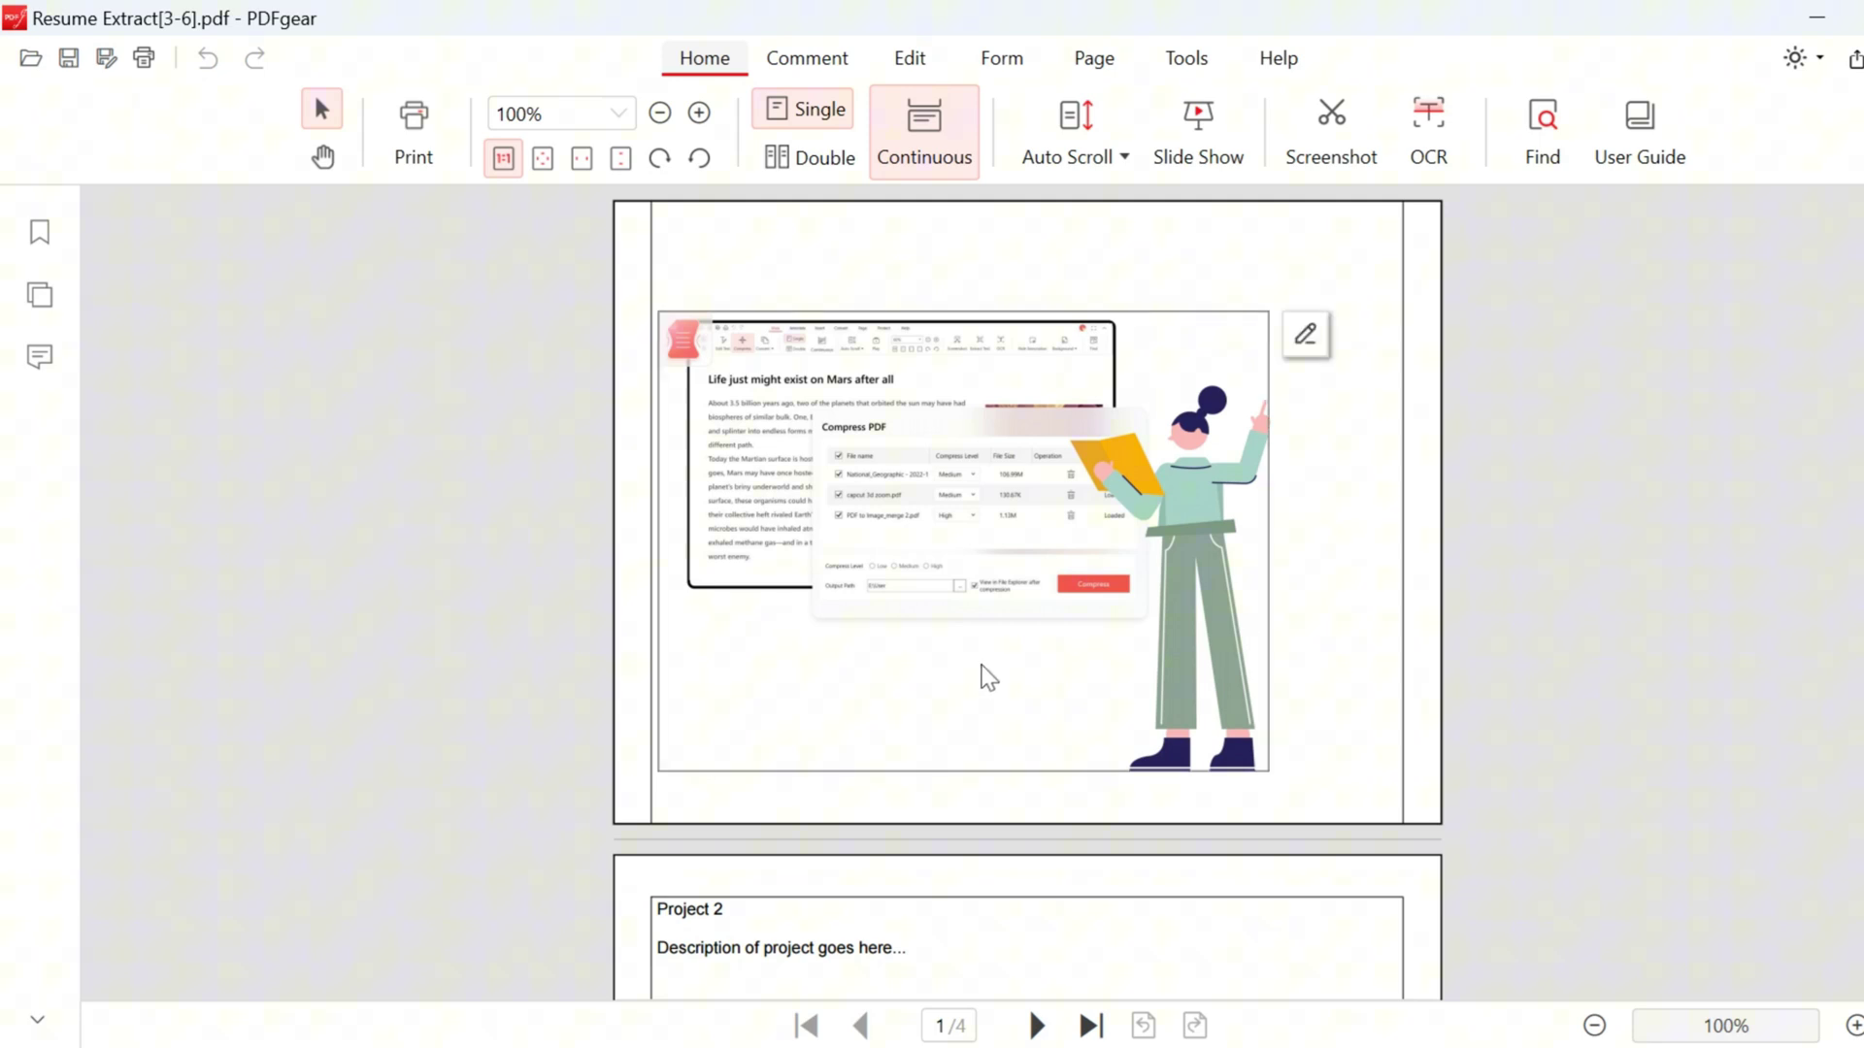
left_click(1093, 58)
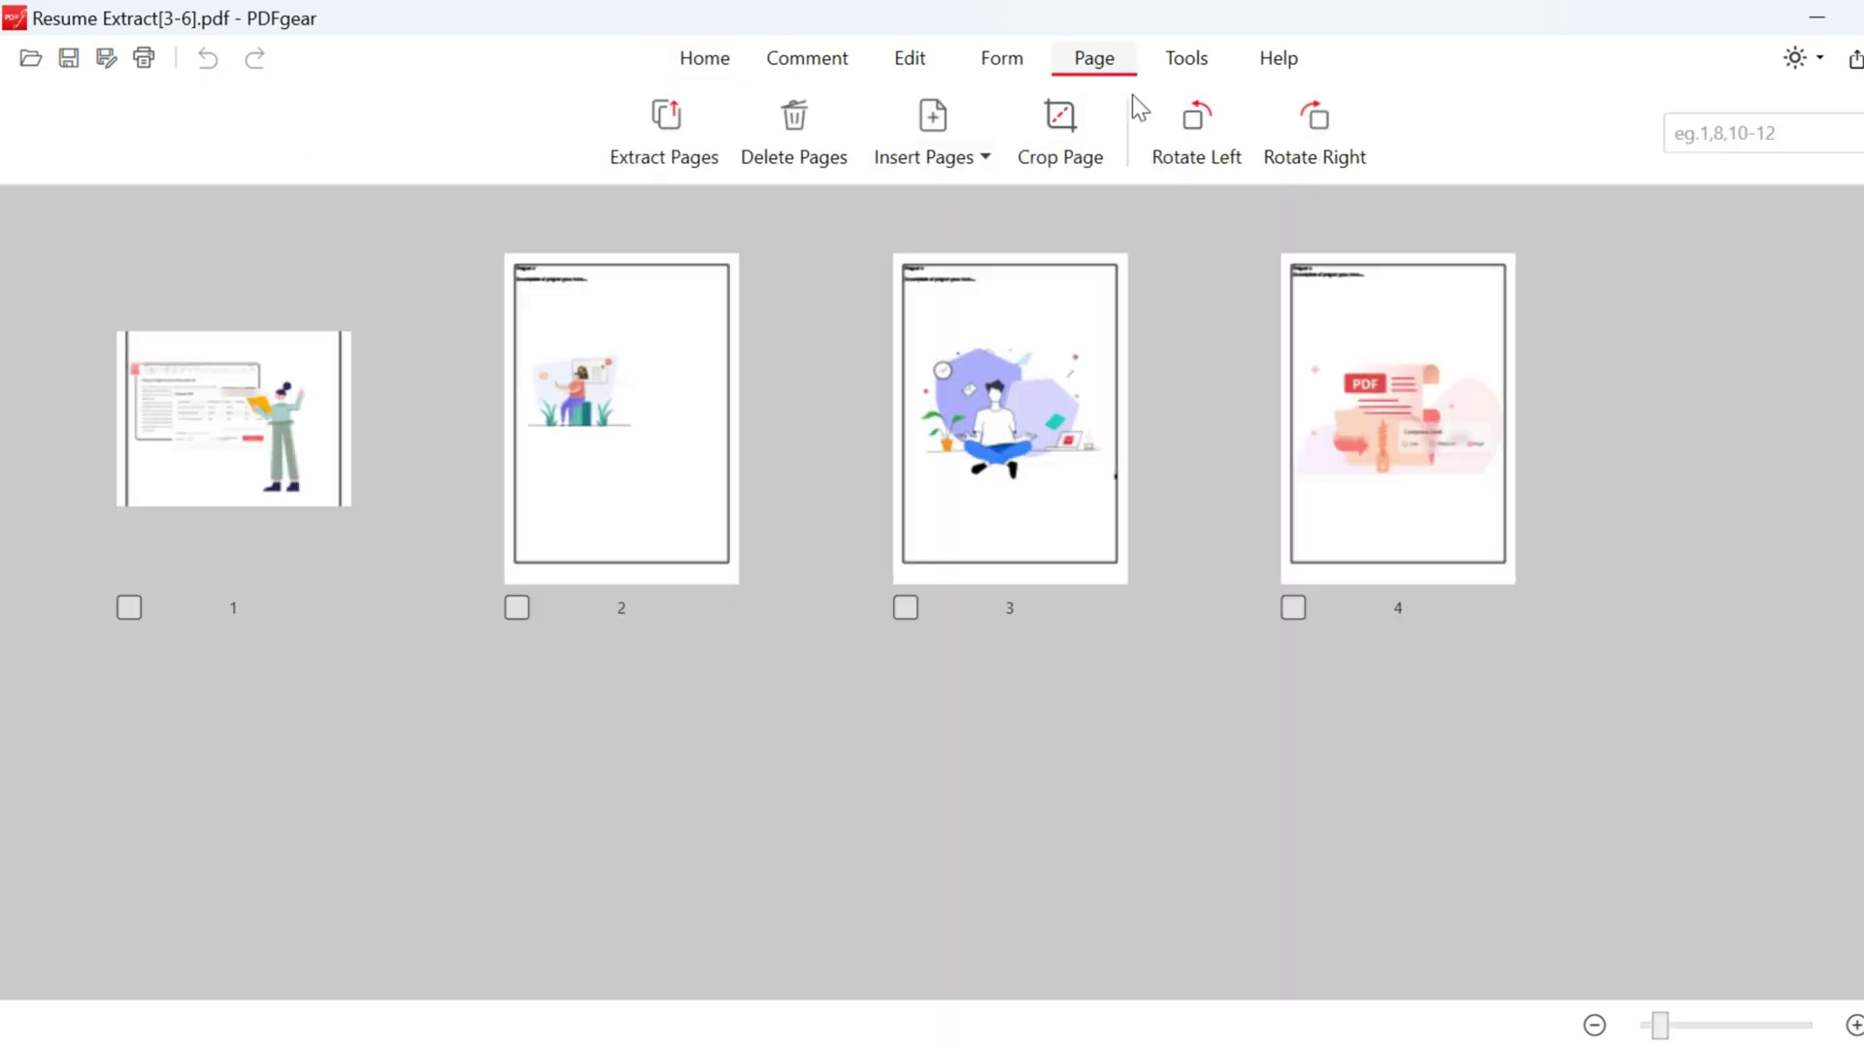
left_click(160, 481)
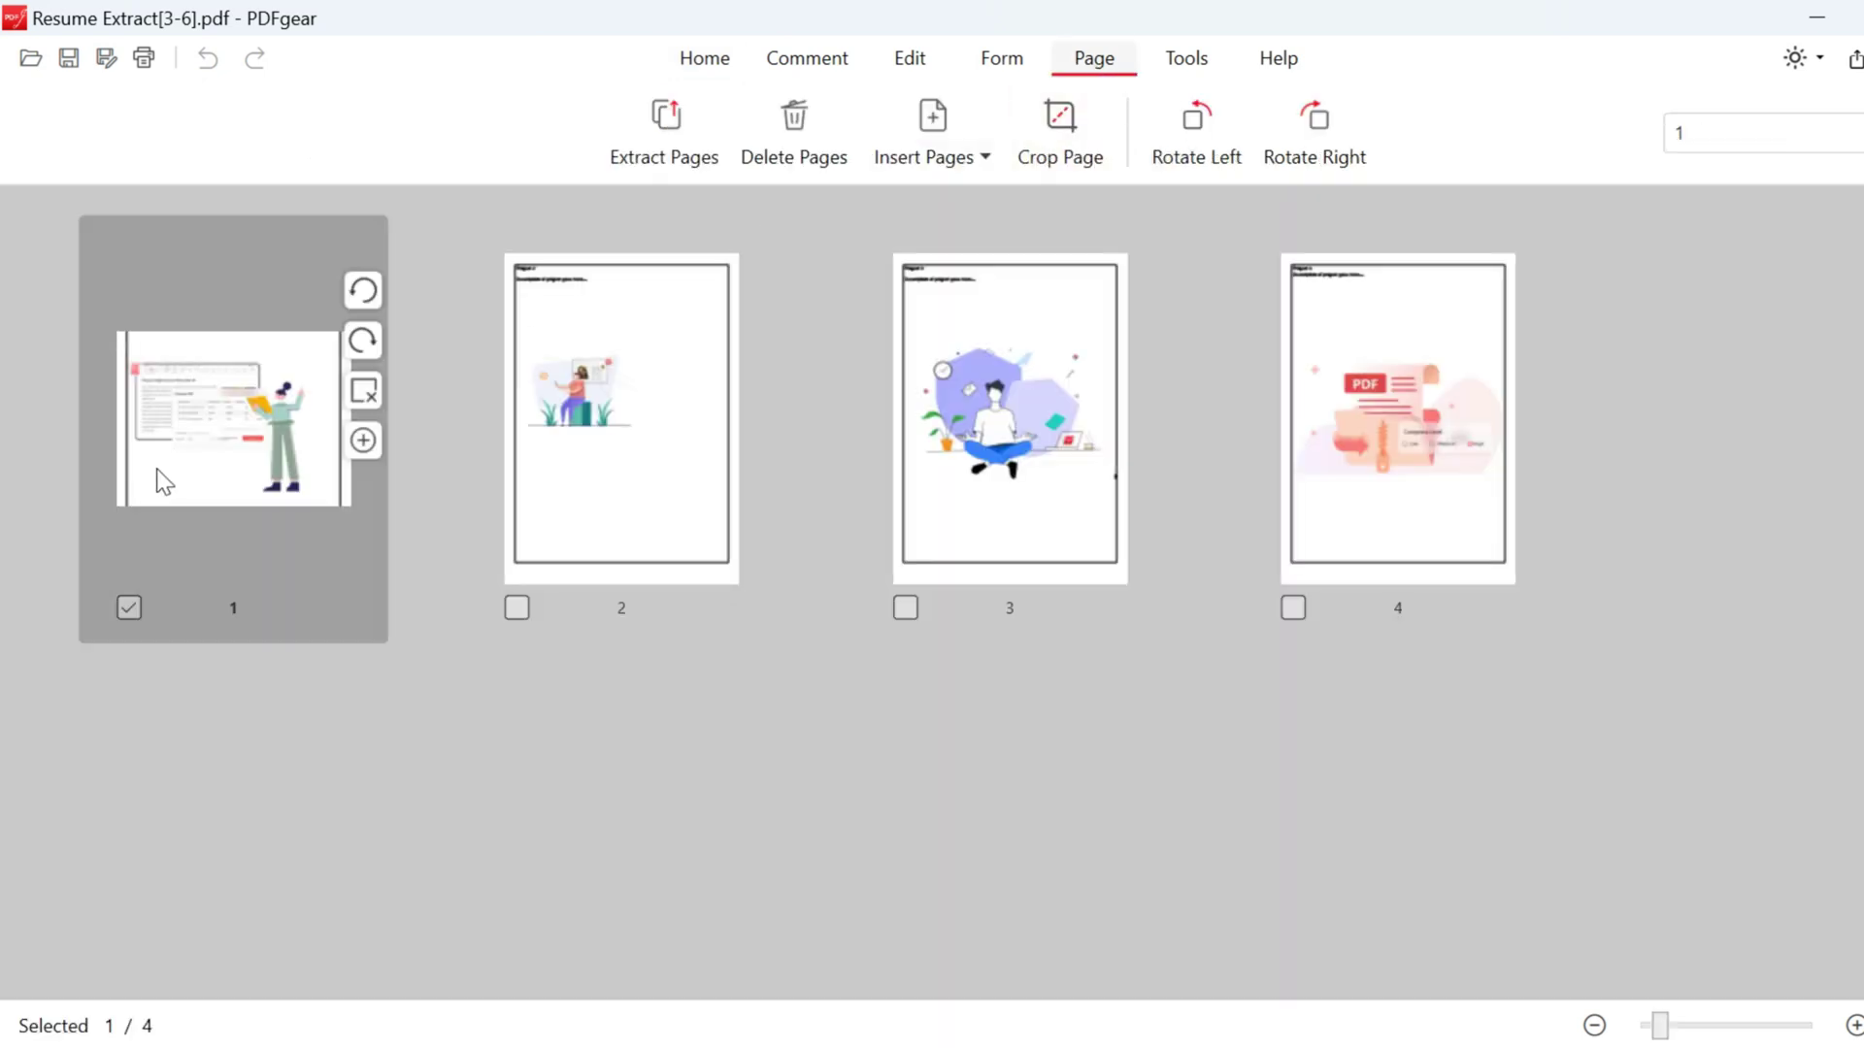
Step: Extend page 1's crop box to the full page edges, restoring the Portfolio text
left_click(1061, 132)
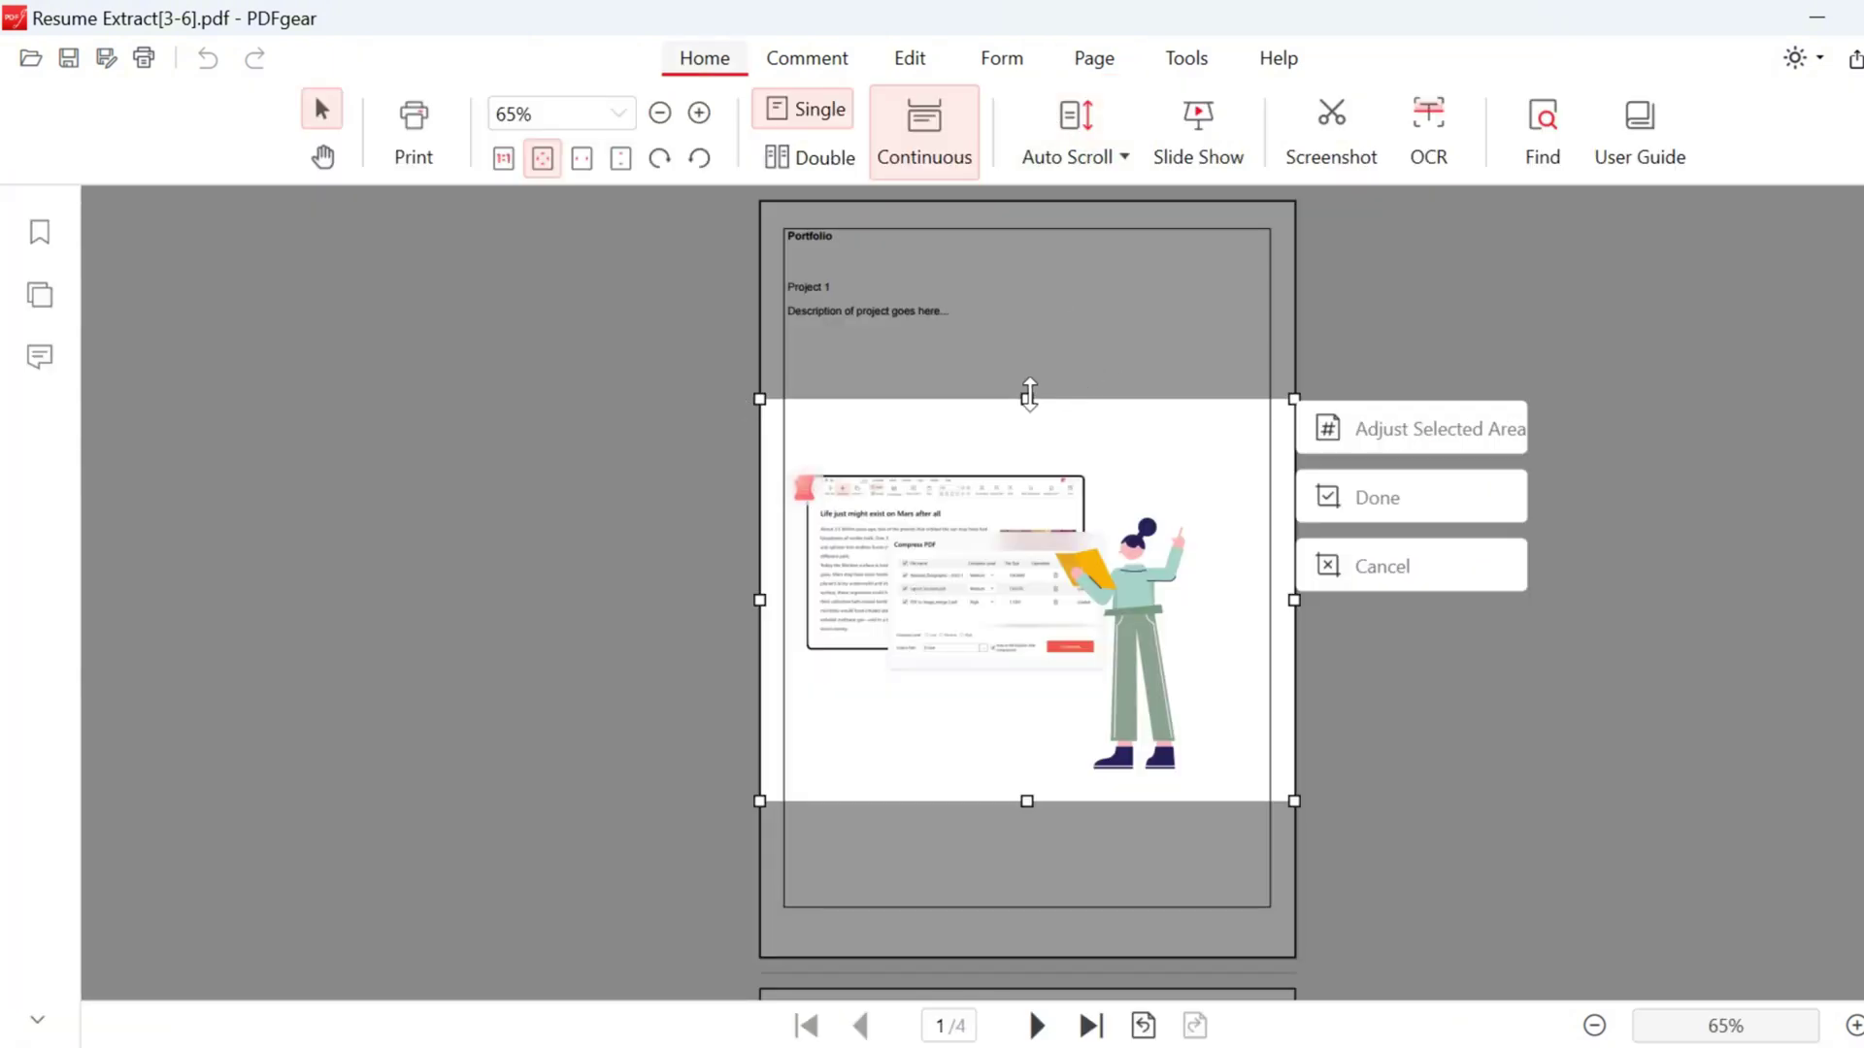
left_click_drag(1026, 398, 1028, 200)
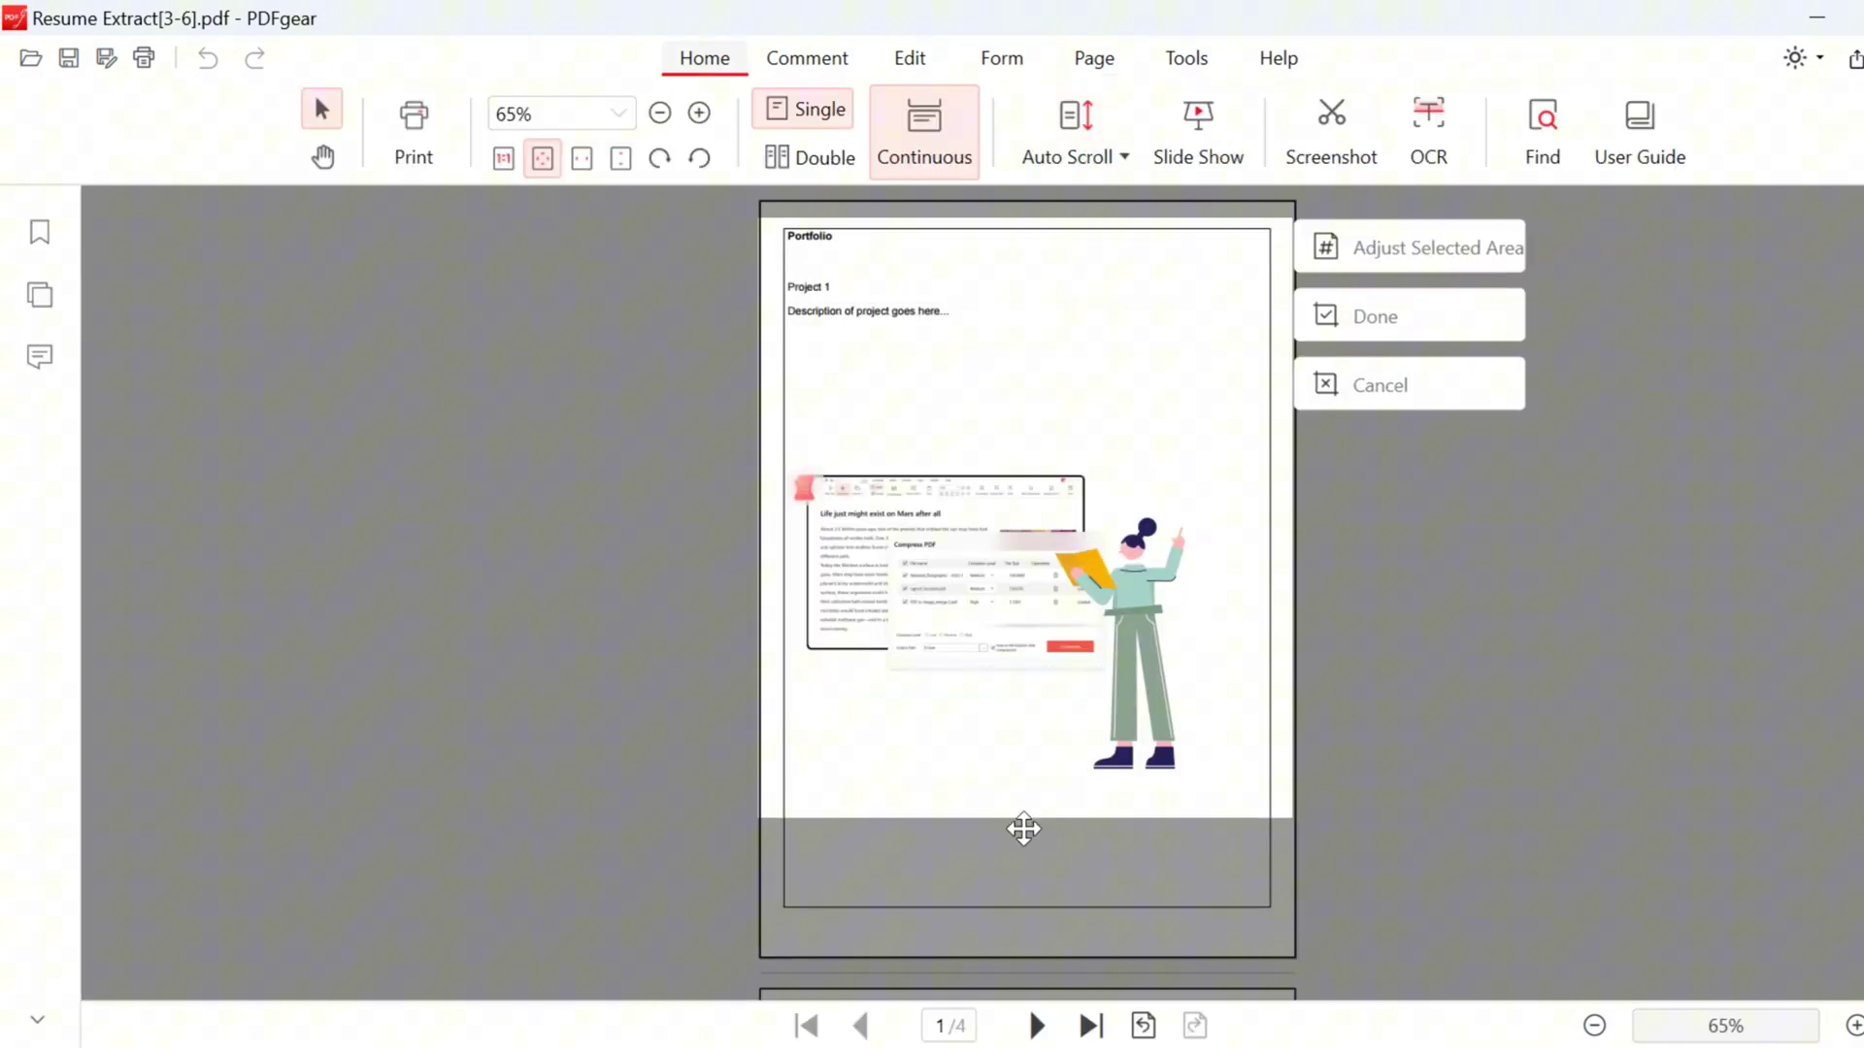
left_click_drag(1028, 809, 1032, 1020)
left_click_drag(1031, 461, 1069, 199)
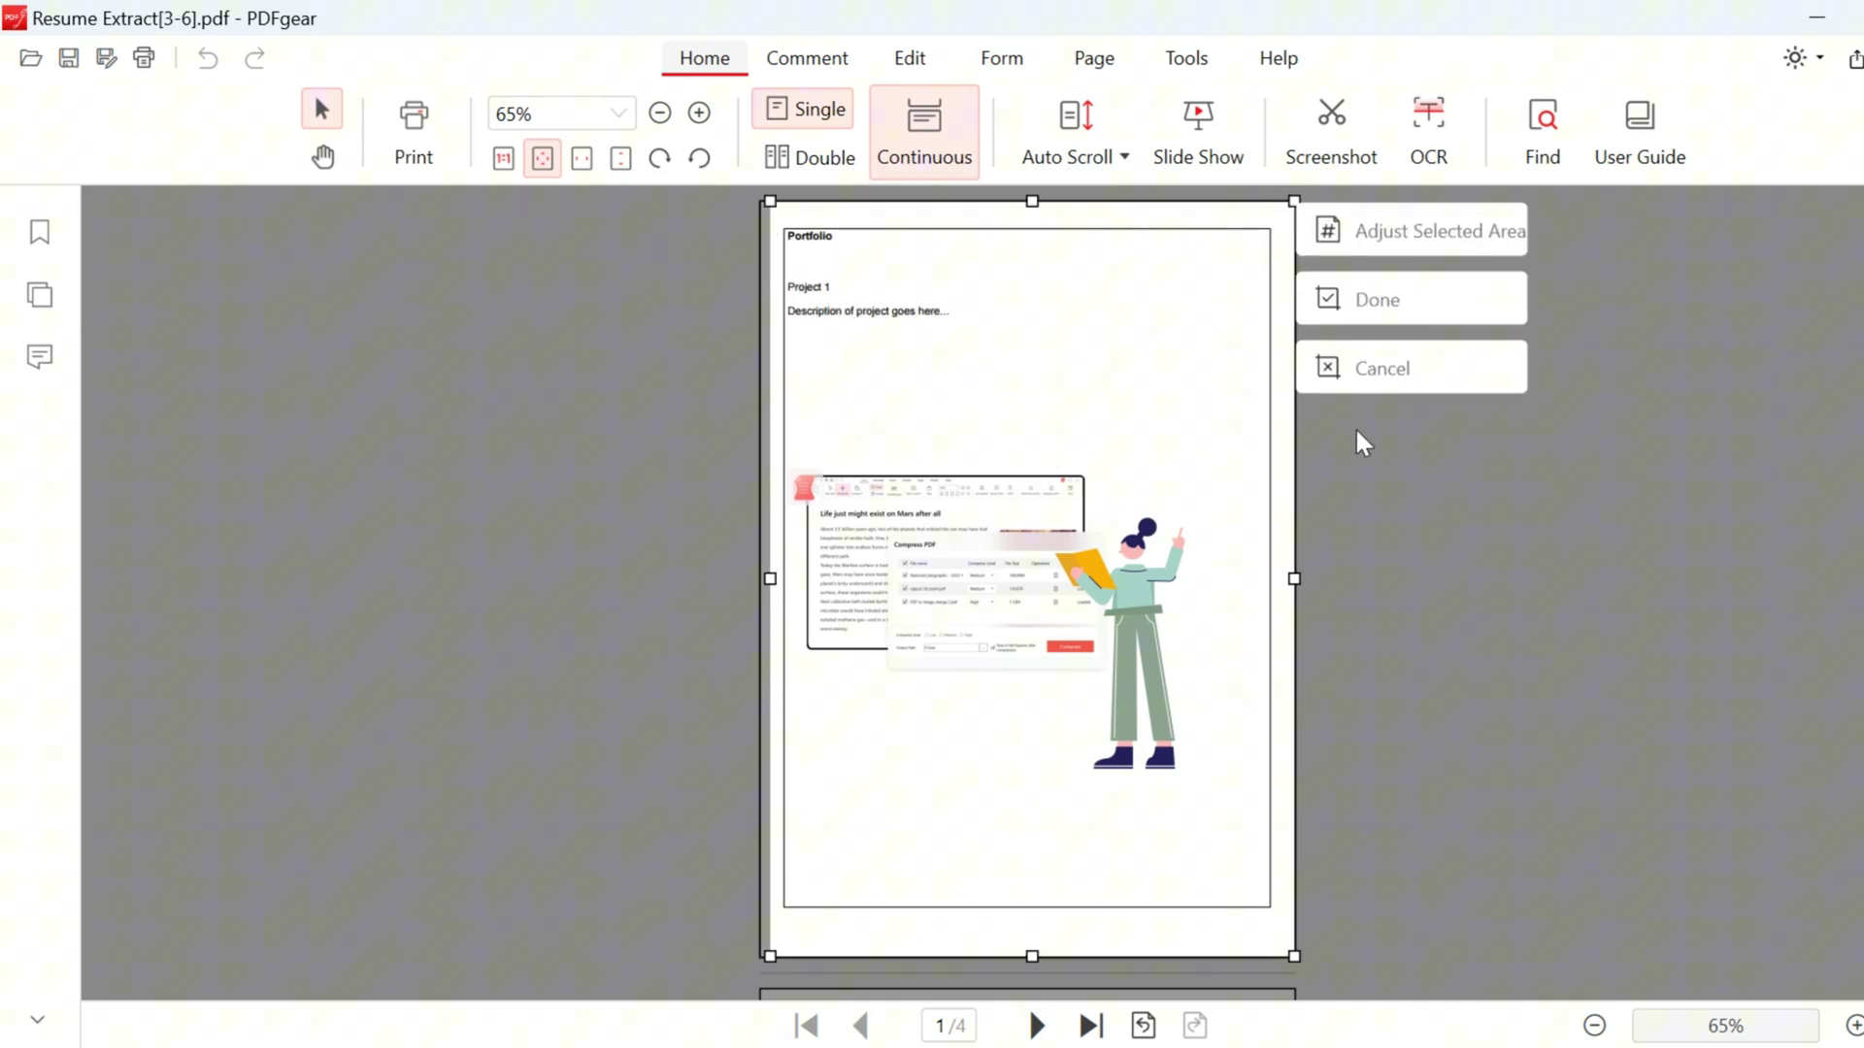
left_click(1368, 303)
scroll(933, 413, "down", 5)
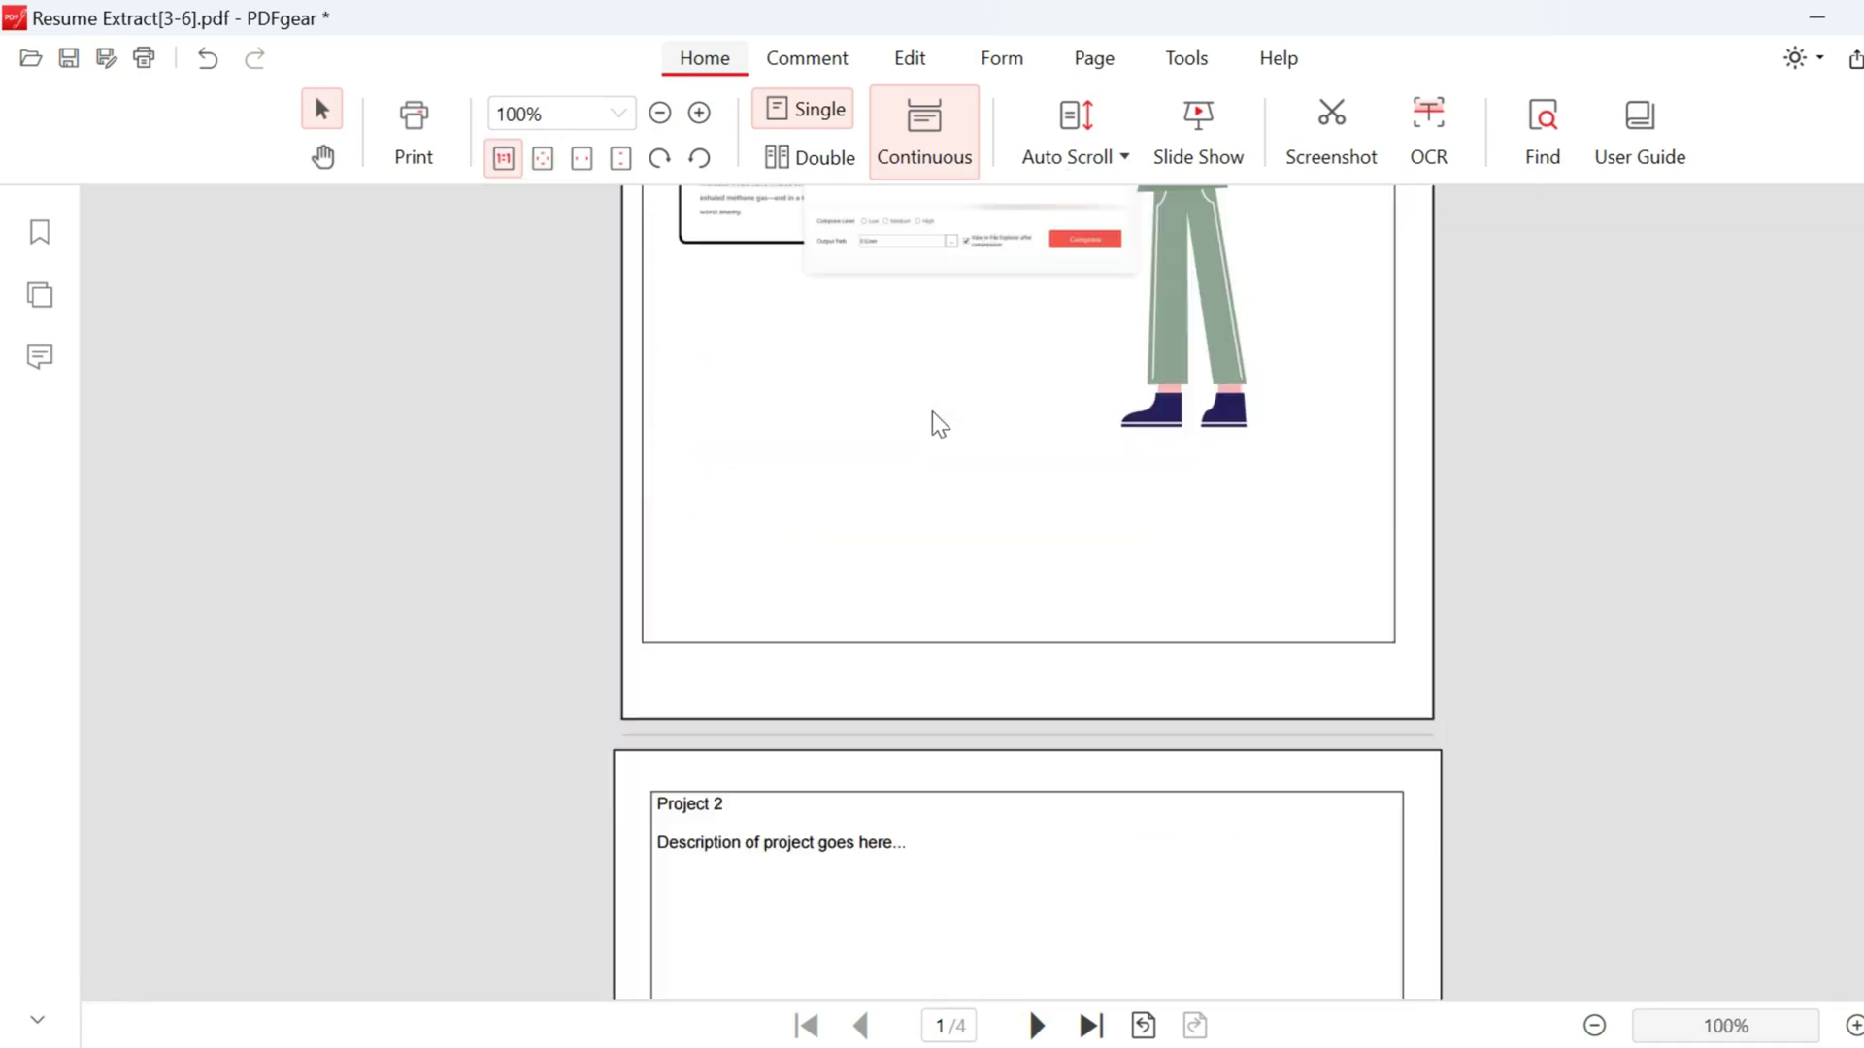
scroll(942, 424, "up", 5)
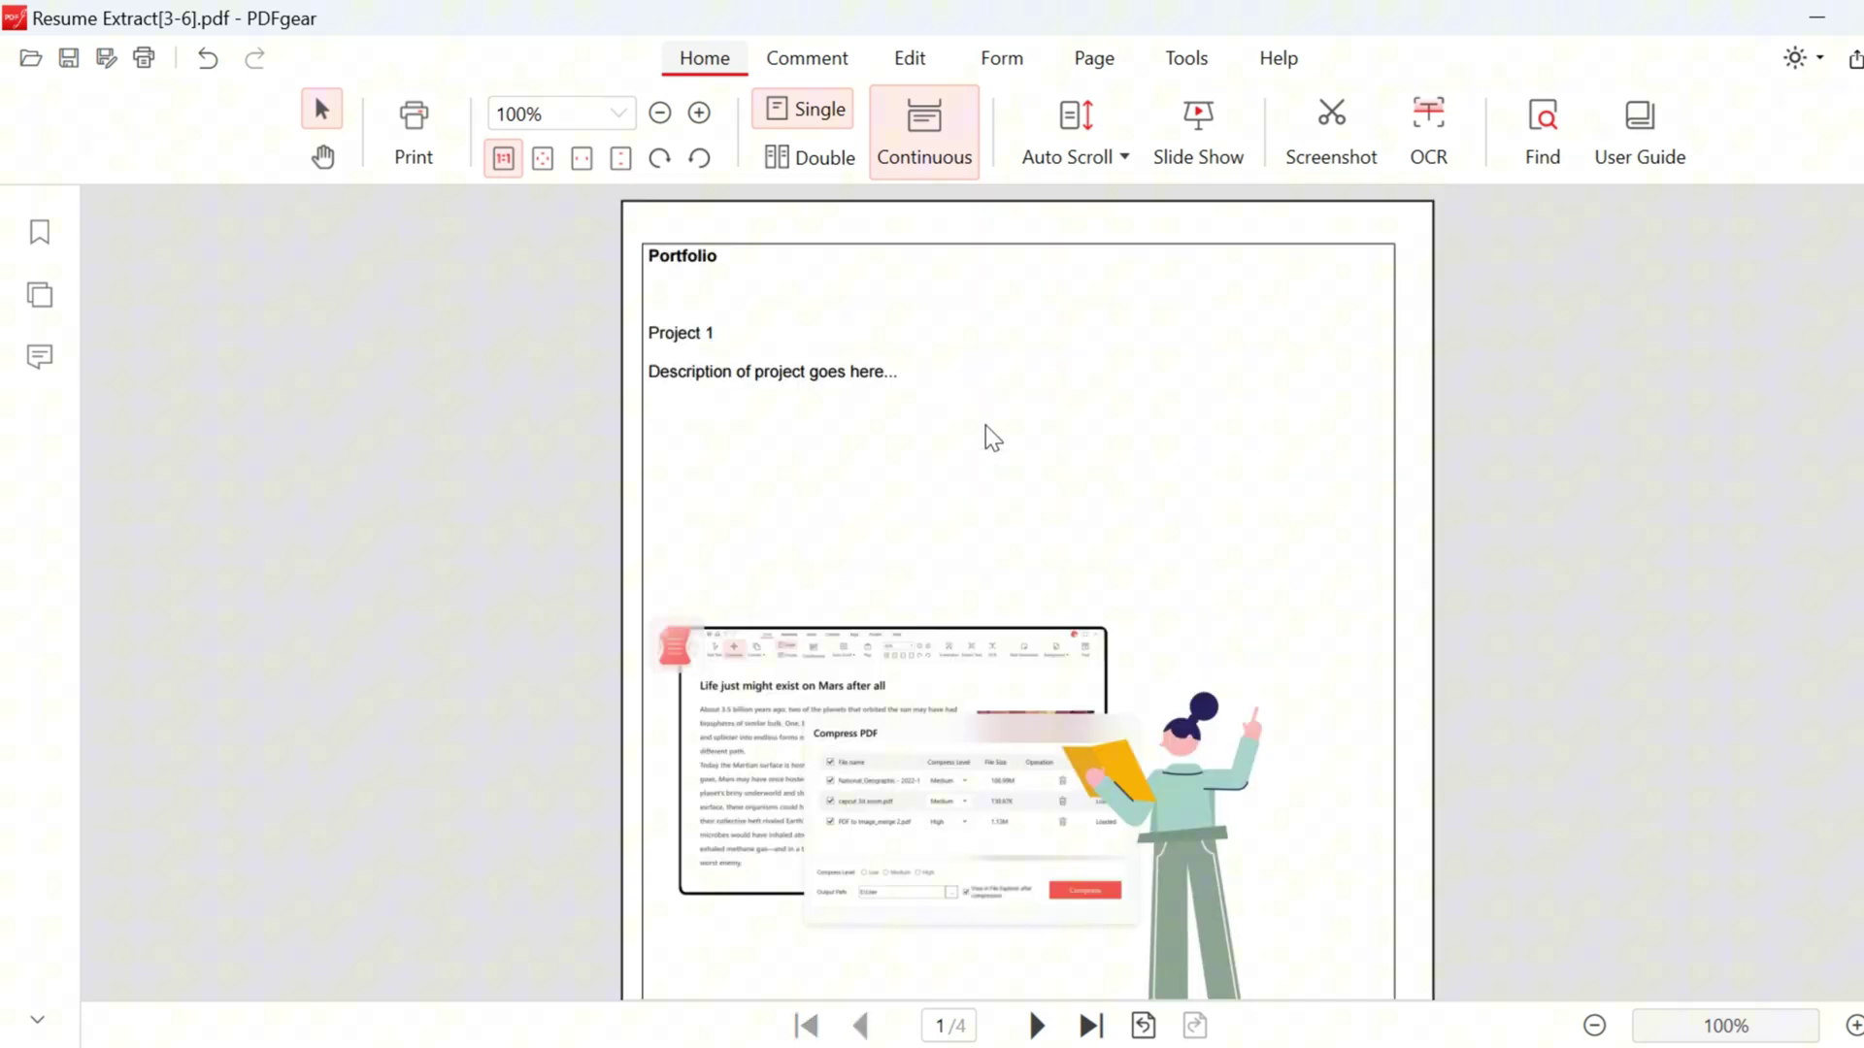